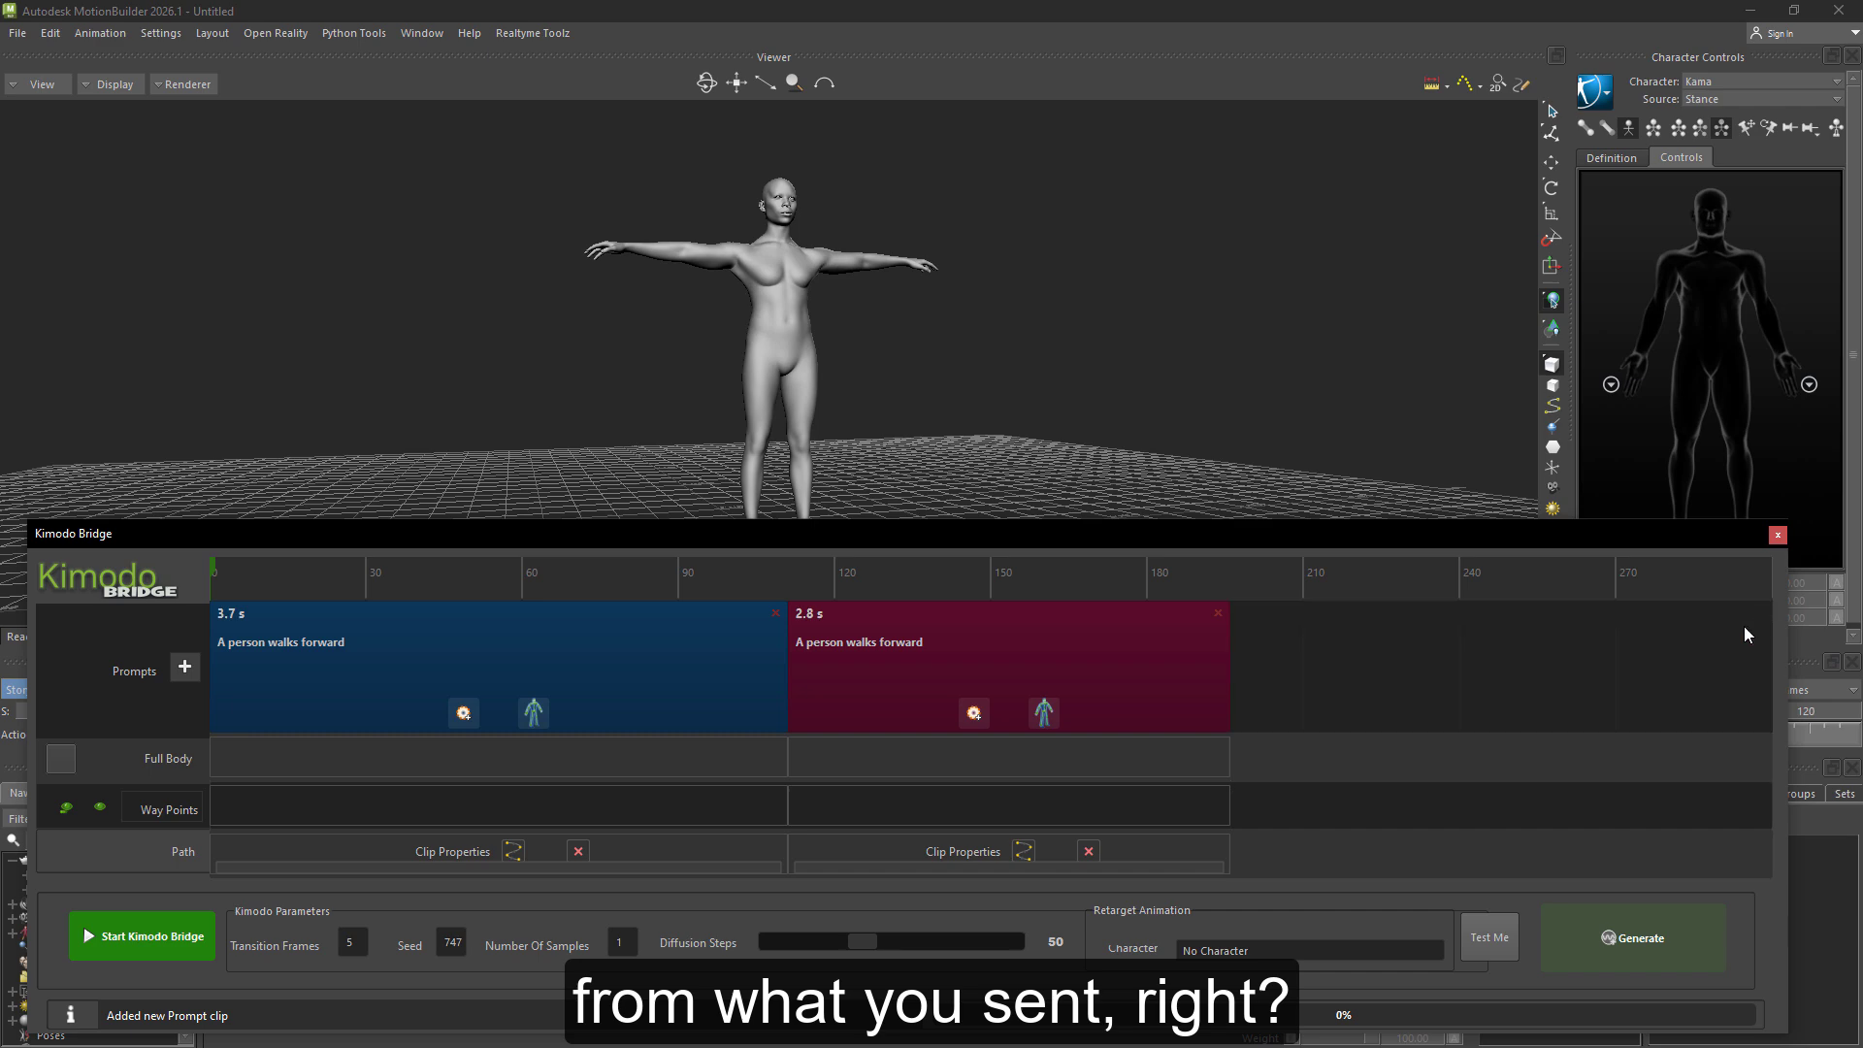
Delete the second prompt clip and try adding a jump action to the remaining clip's walking prompt.
left_click(1219, 615)
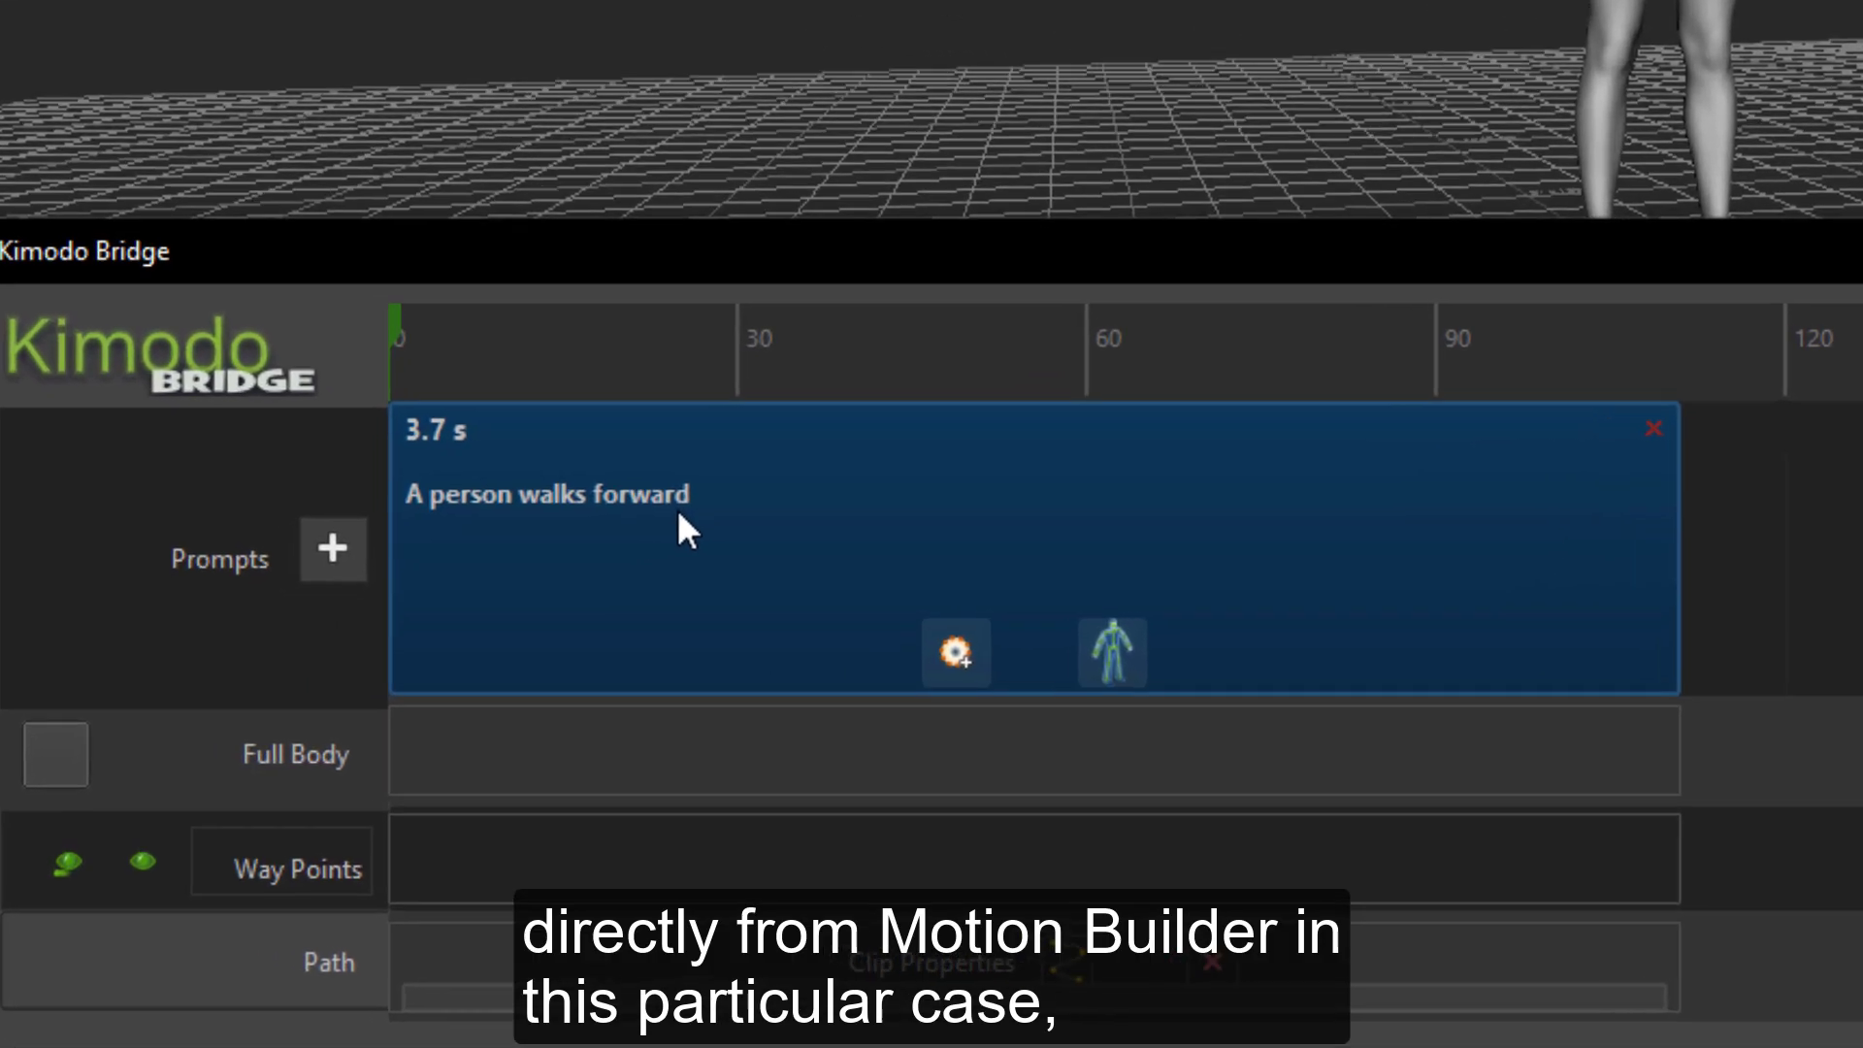
double_click(340, 657)
left_click(366, 662)
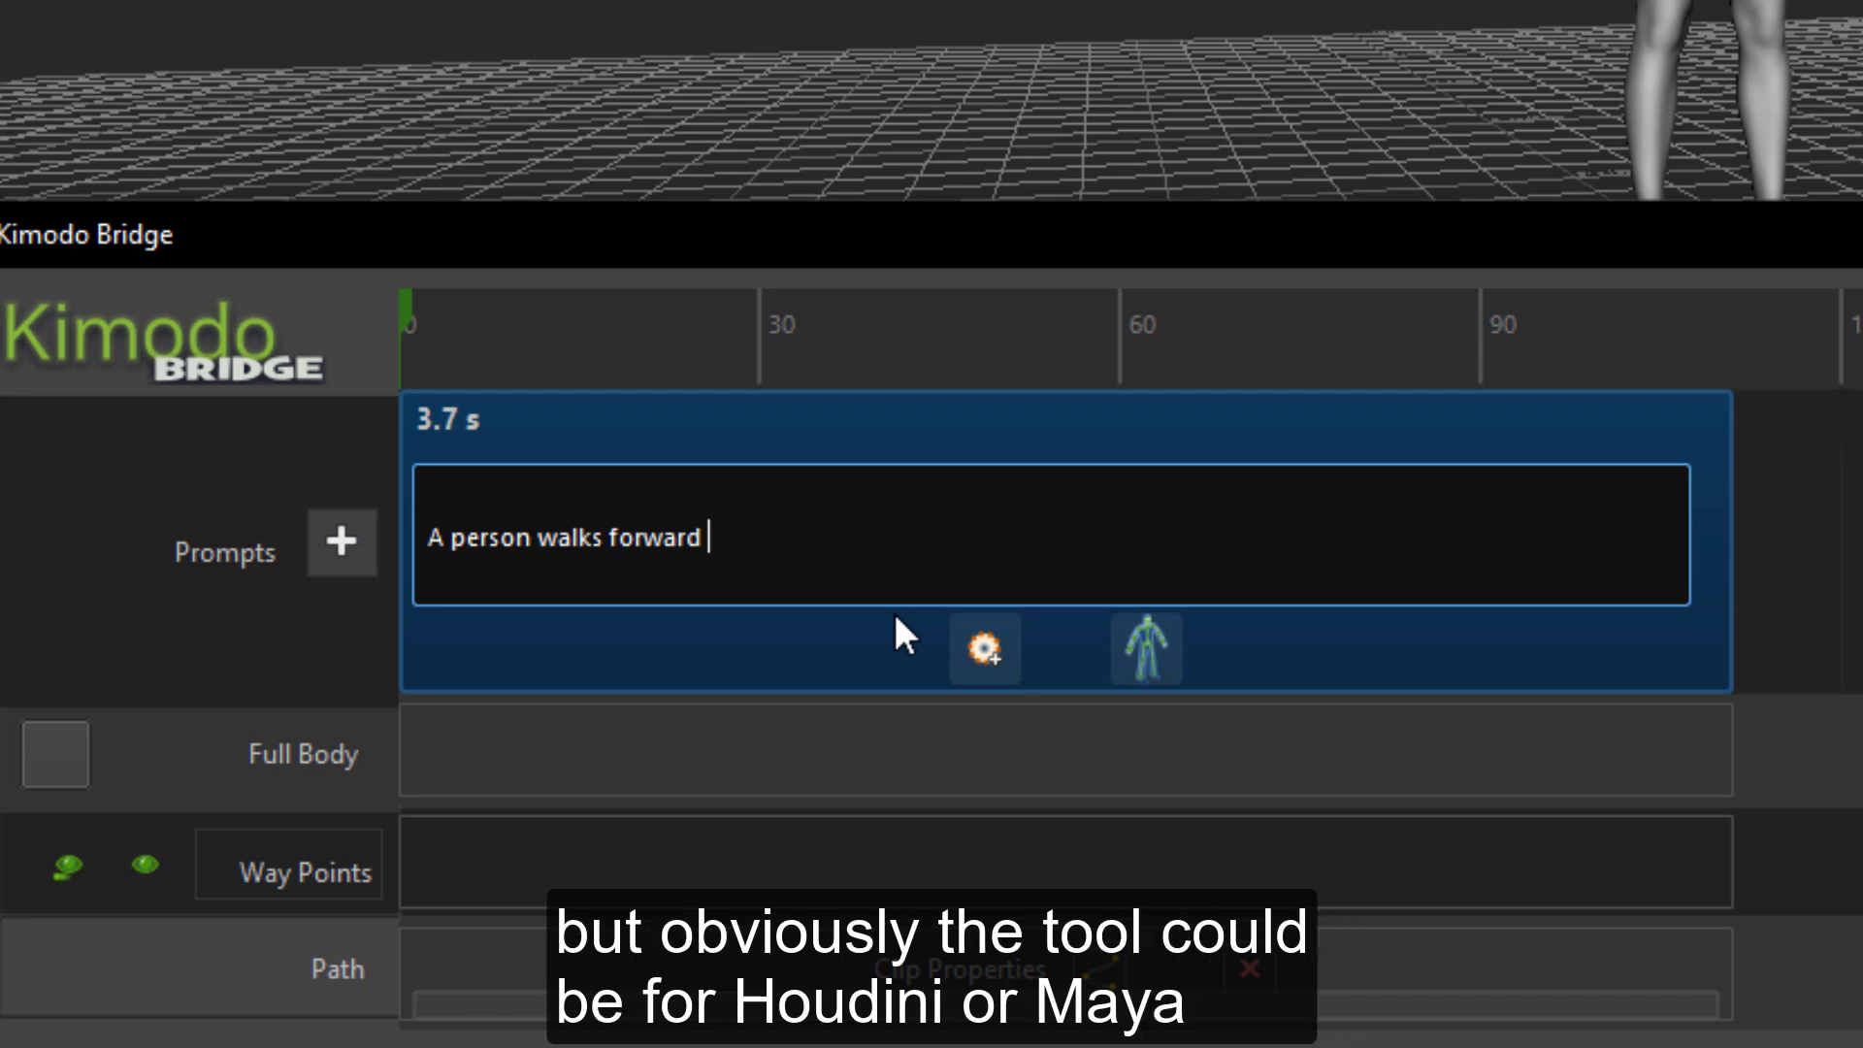
type("and jumos")
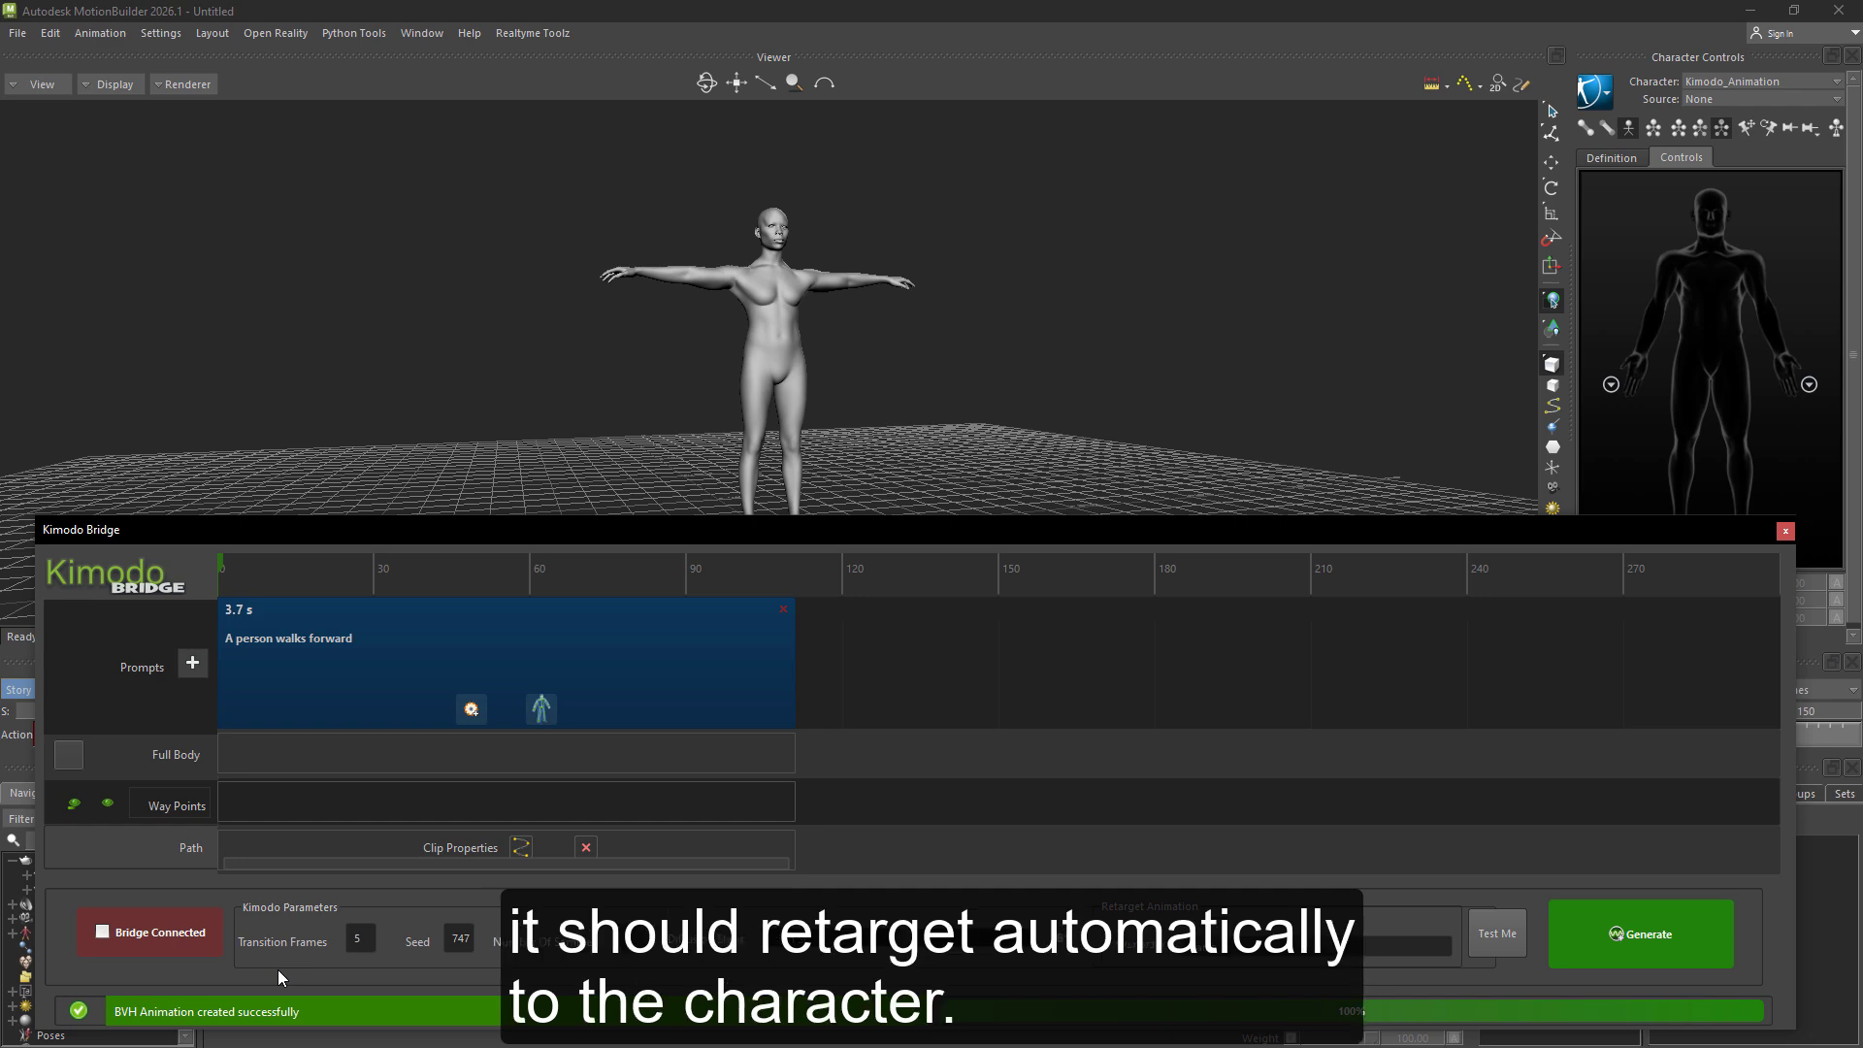
Scrub through the generated walk animation and inspect the retargeted character's motion.
left_click_drag(712, 549, 710, 796)
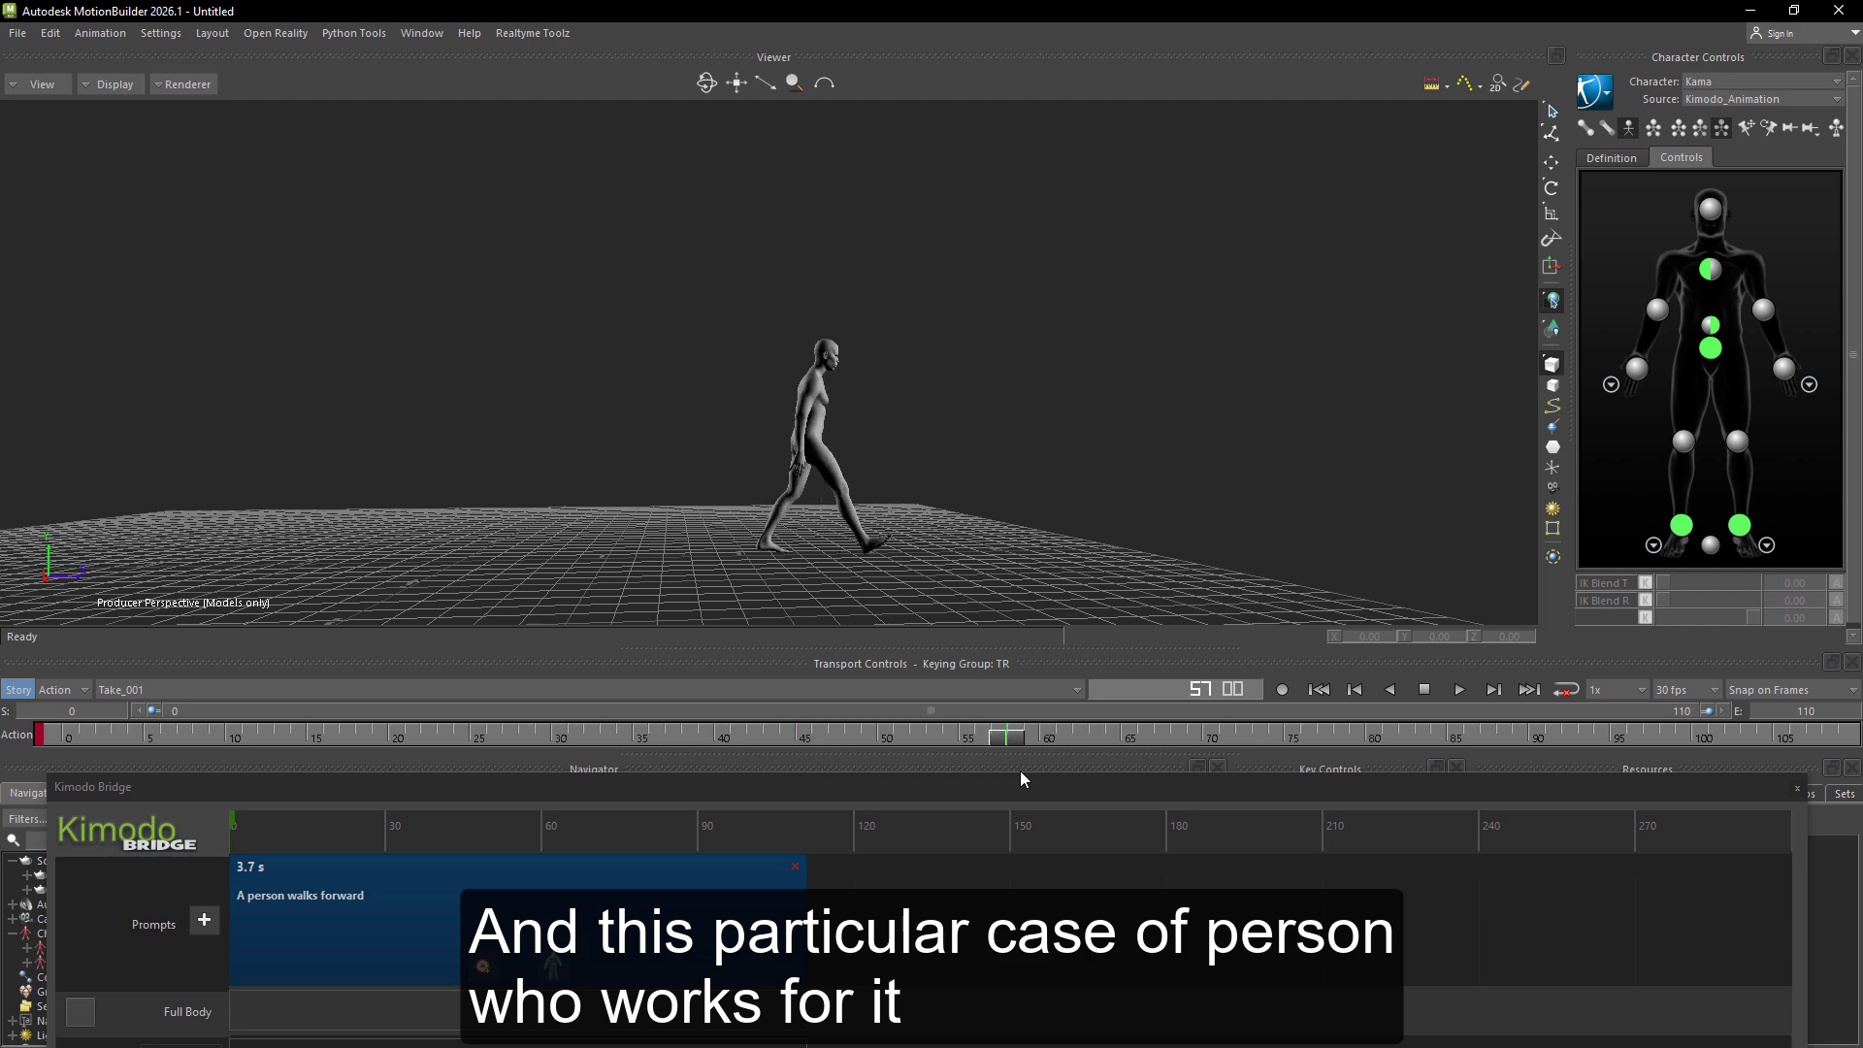
left_click_drag(1682, 808, 243, 744)
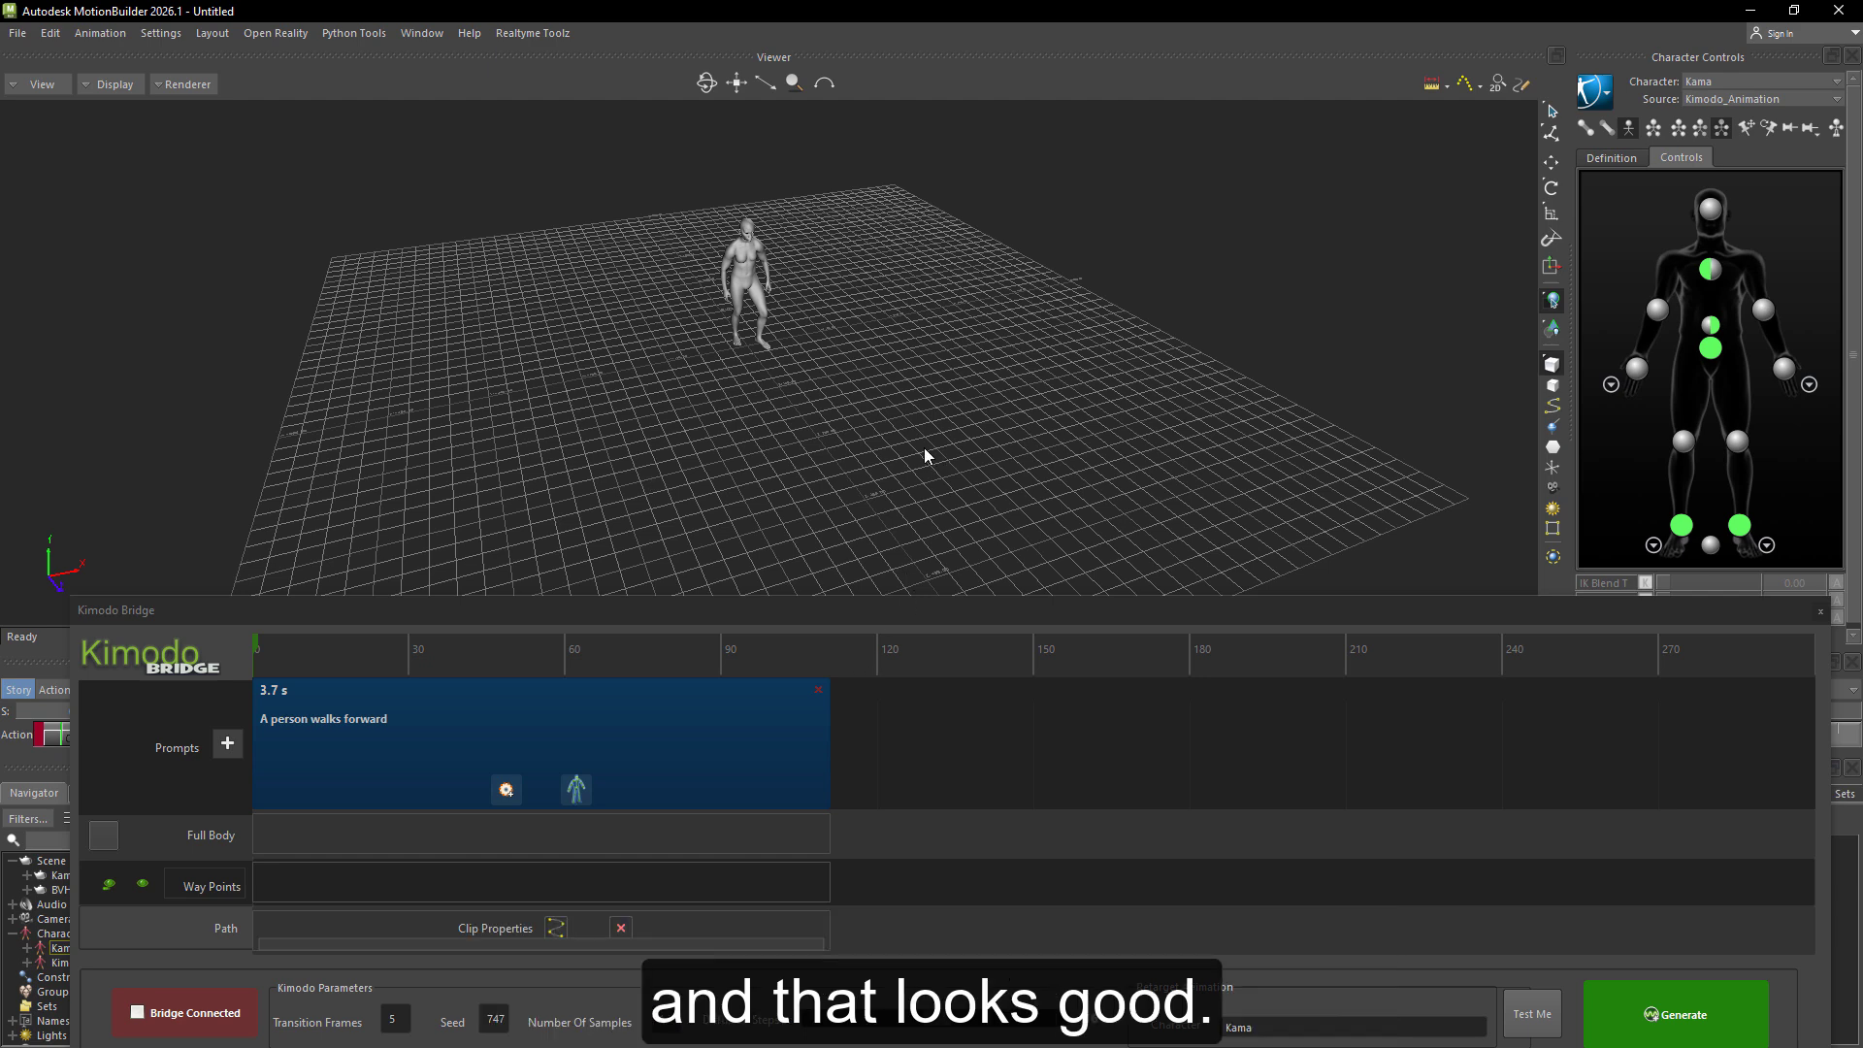
left_click_drag(923, 451, 743, 374, "ctrl+shift")
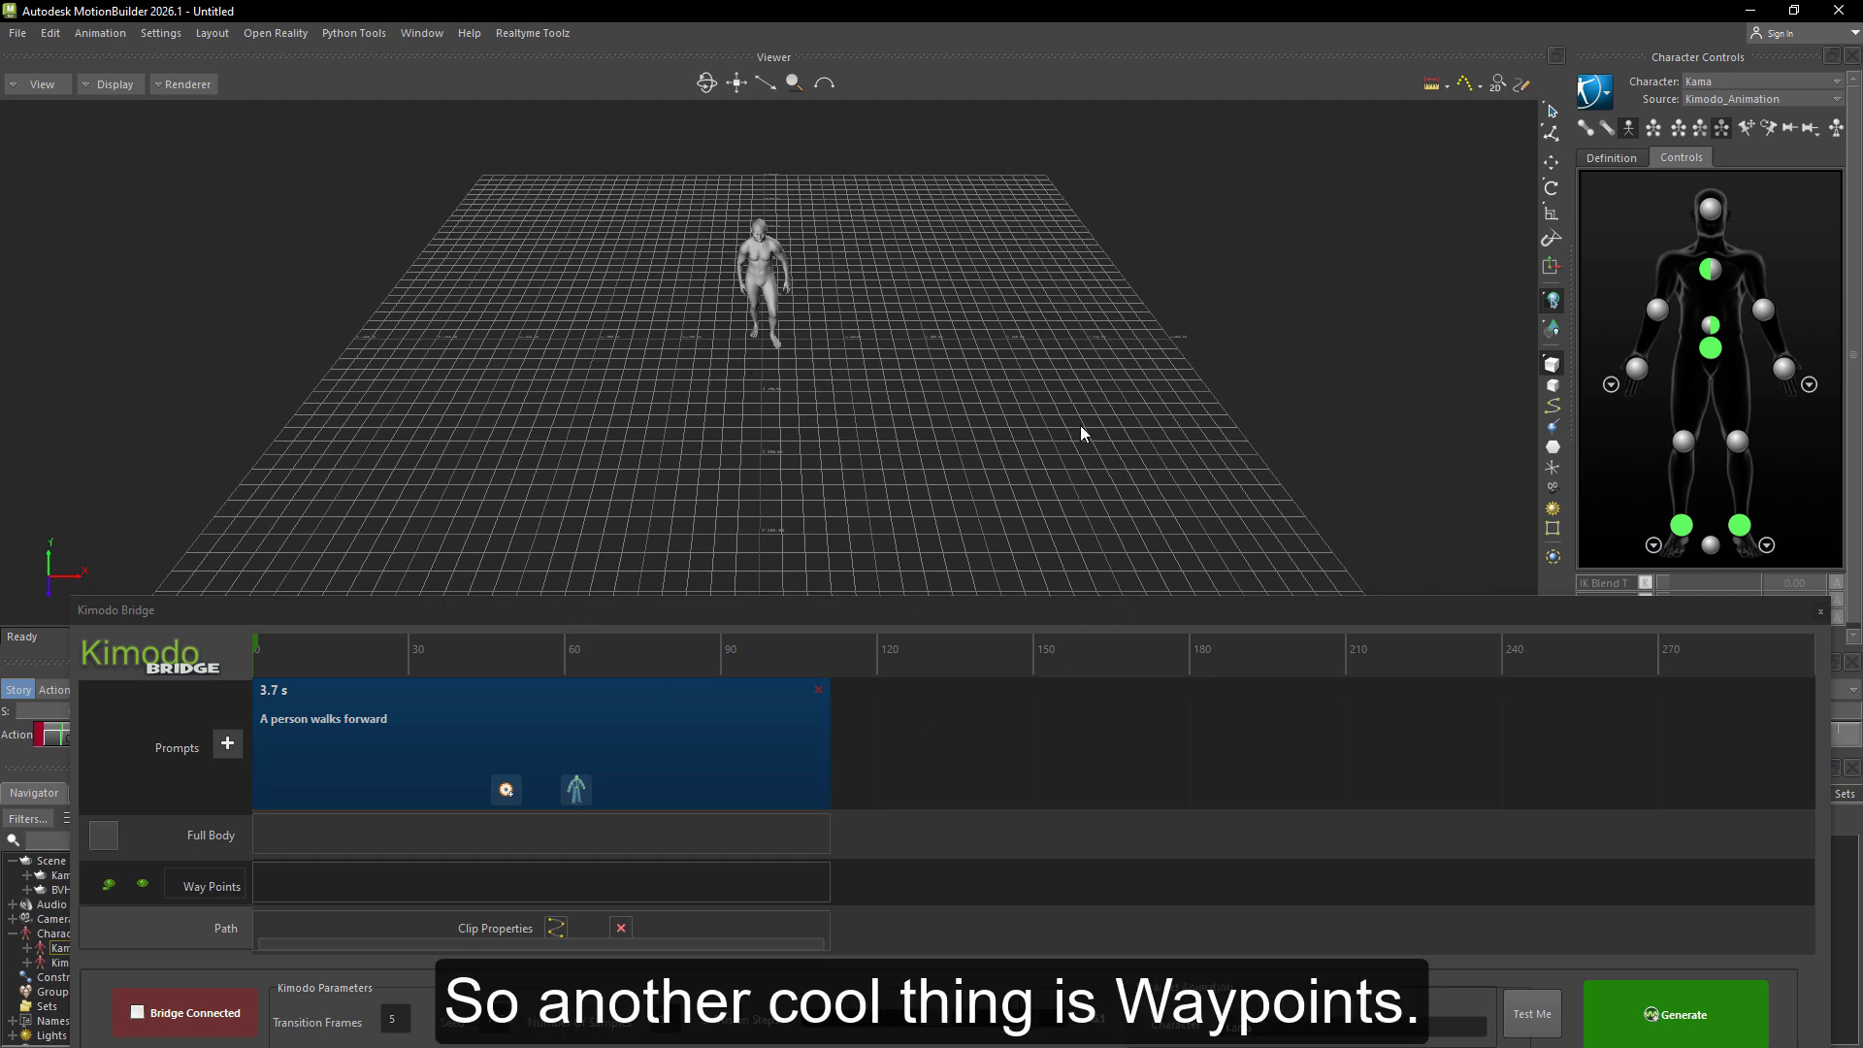
Add three waypoints near frames 30, 60 and 90, spread over the floor ahead of the character, and generate the animation.
left_click(506, 791)
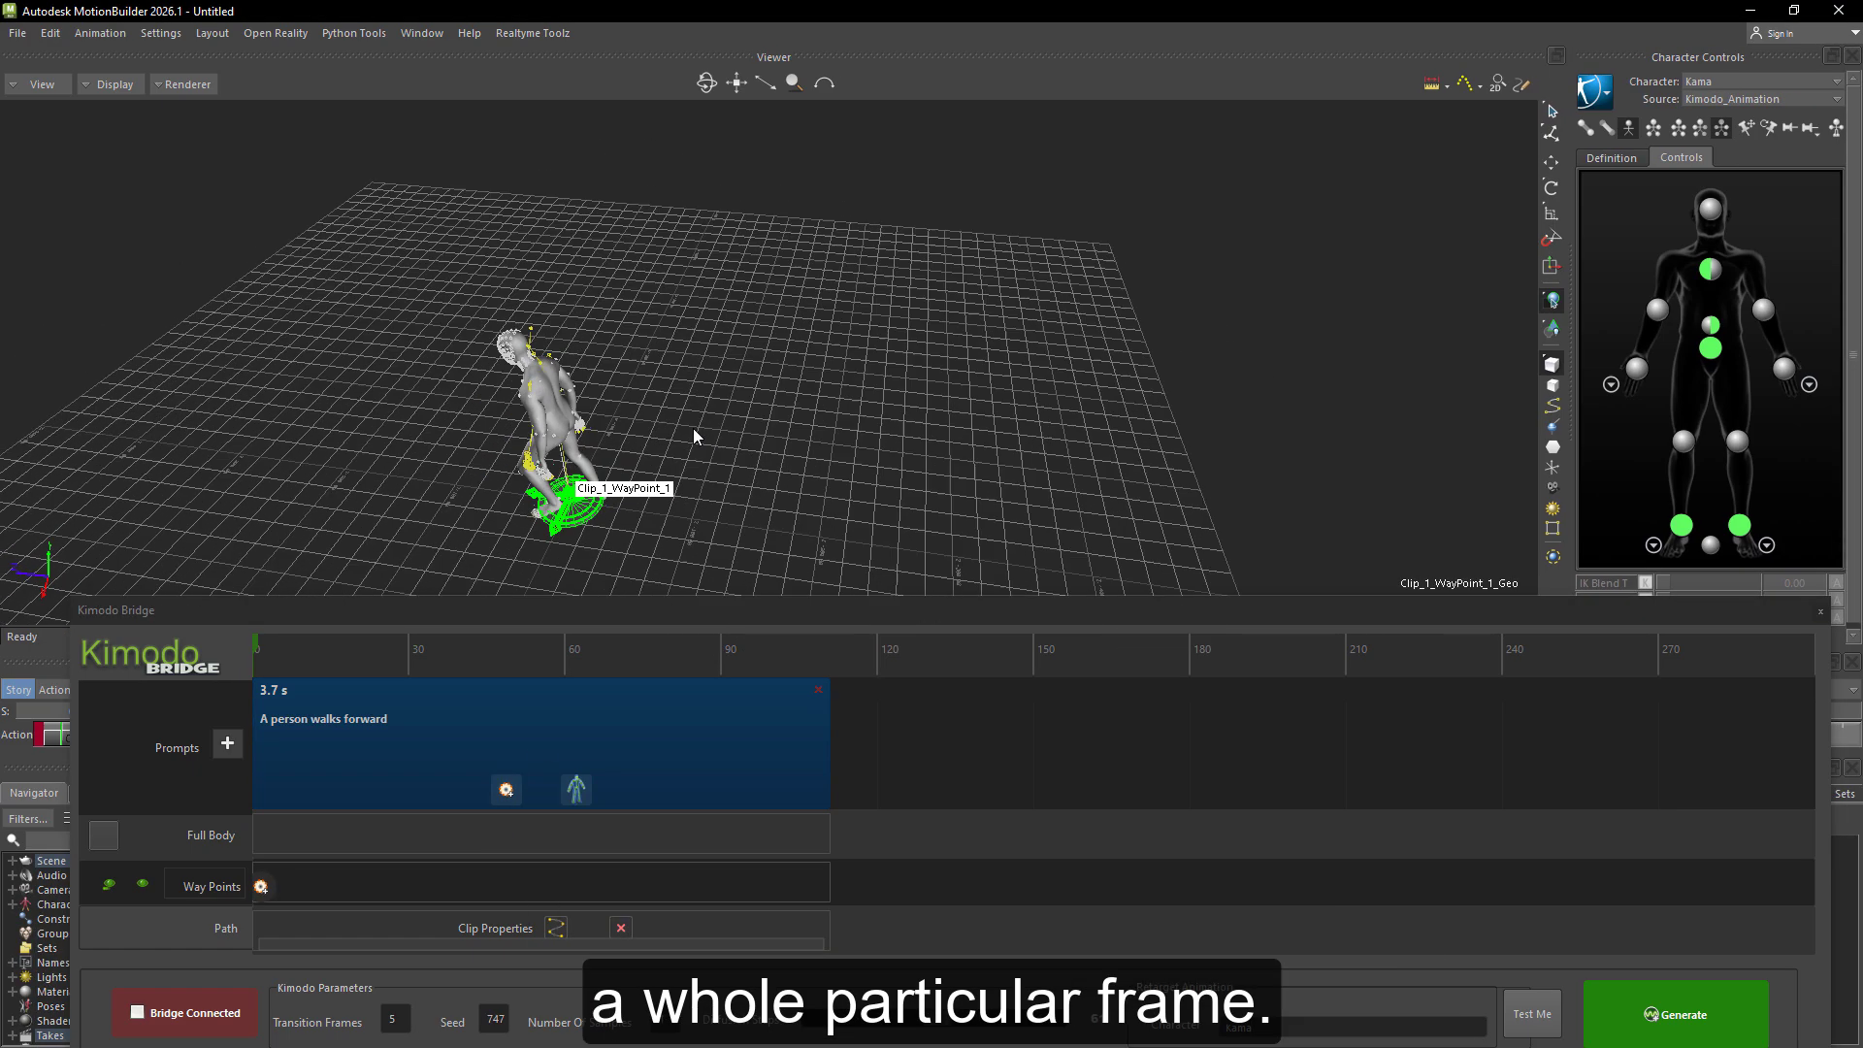
left_click_drag(693, 437, 922, 485, "ctrl+shift")
key("t")
left_click_drag(813, 271, 802, 450)
left_click_drag(260, 886, 404, 886)
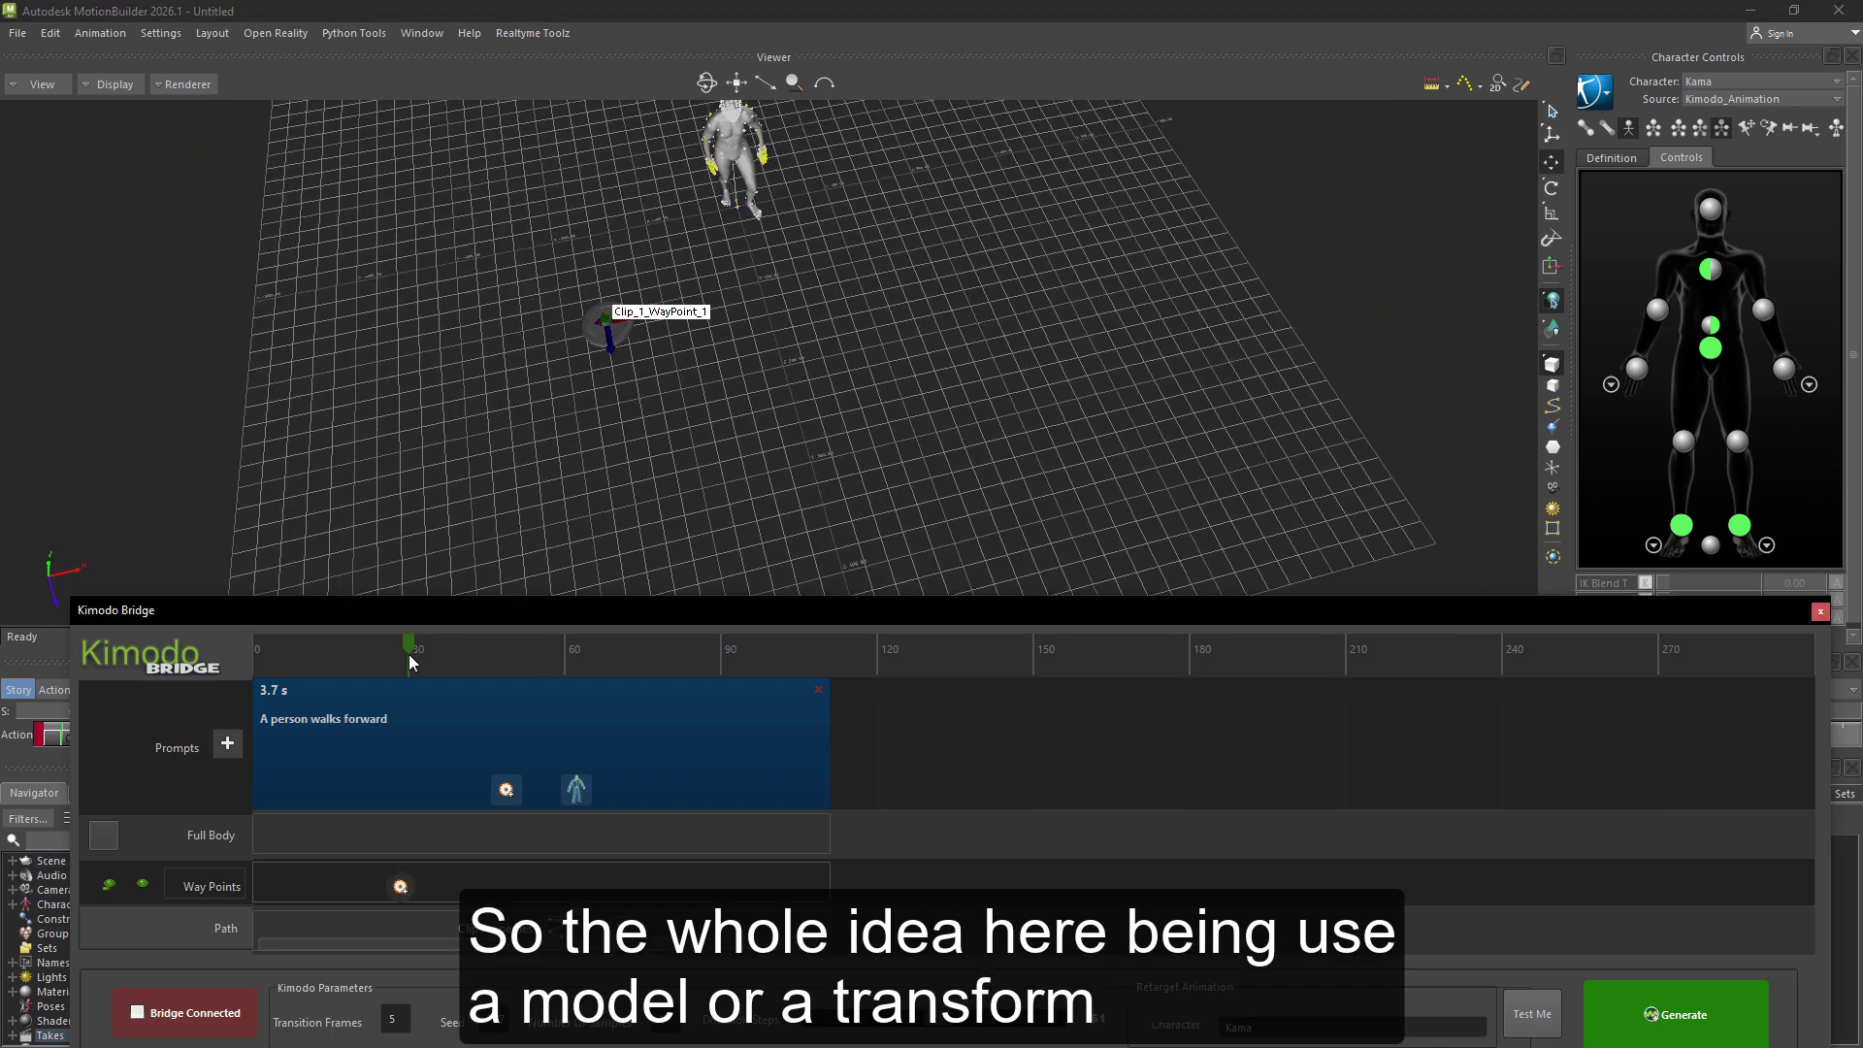
left_click_drag(410, 662, 564, 650)
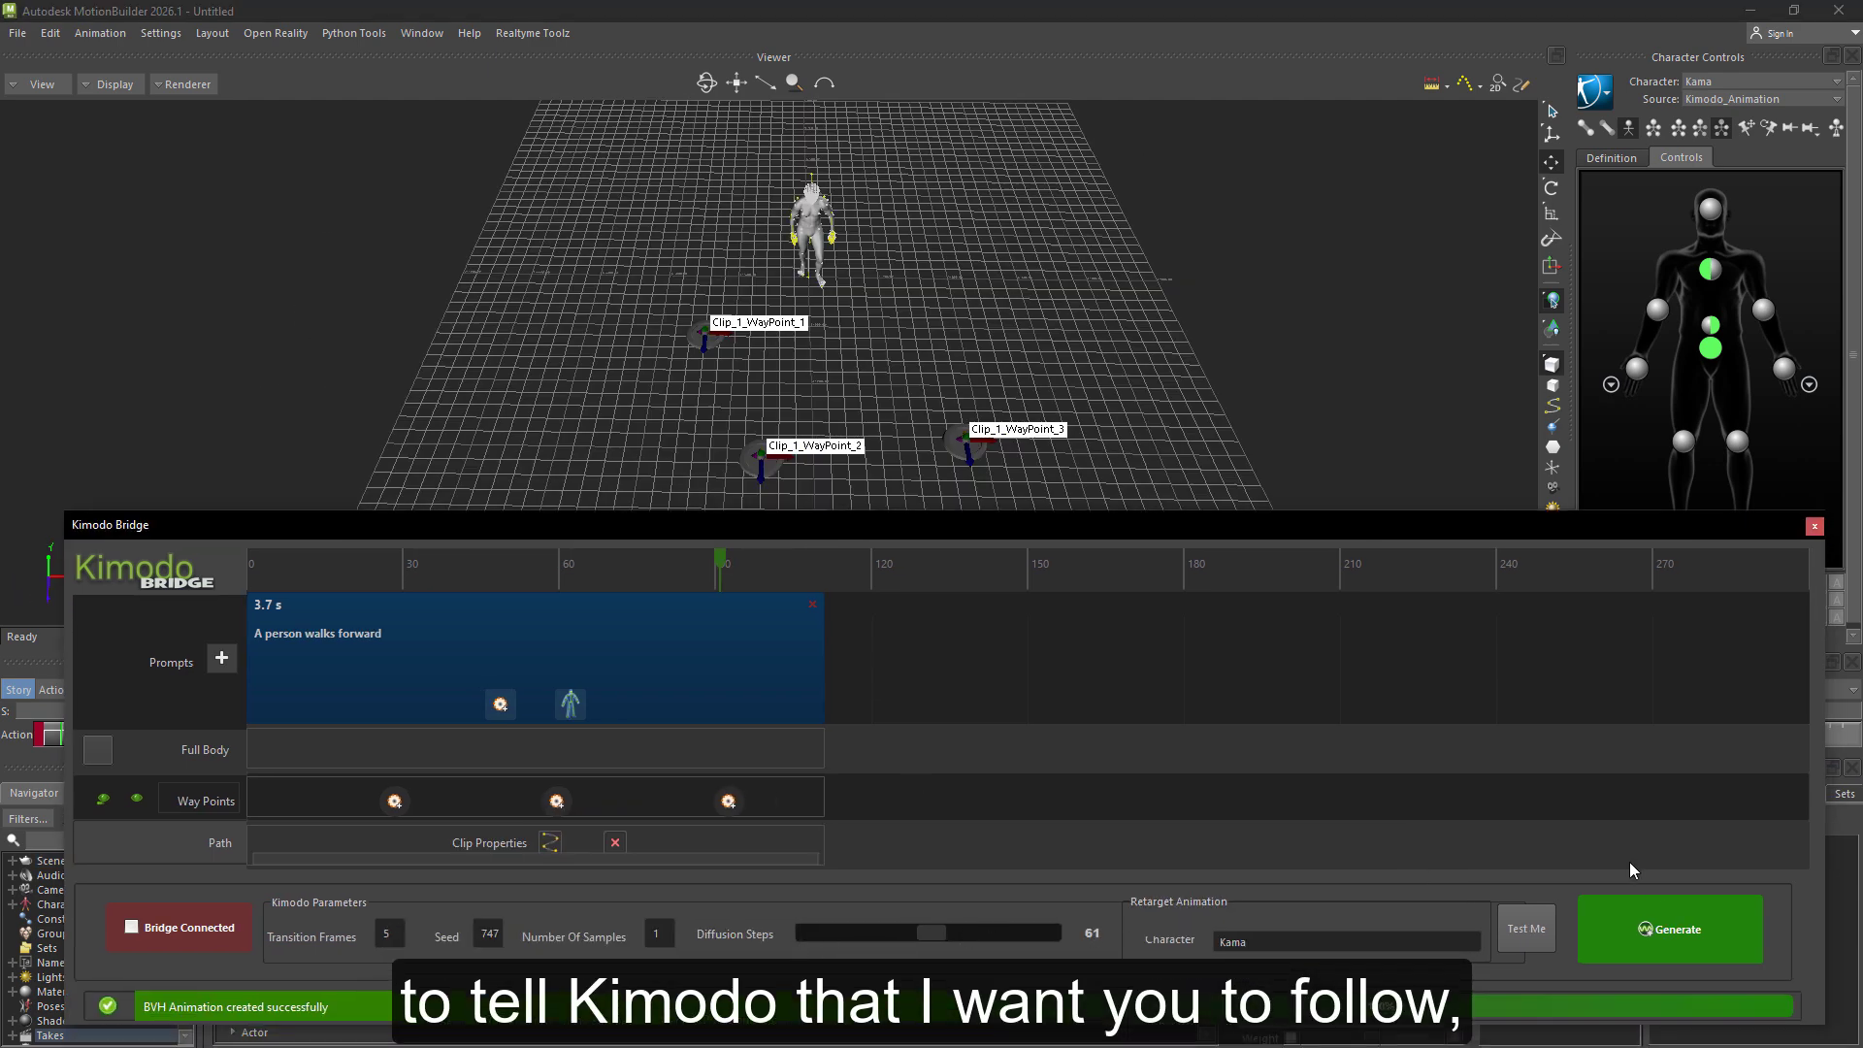
left_click(1643, 937)
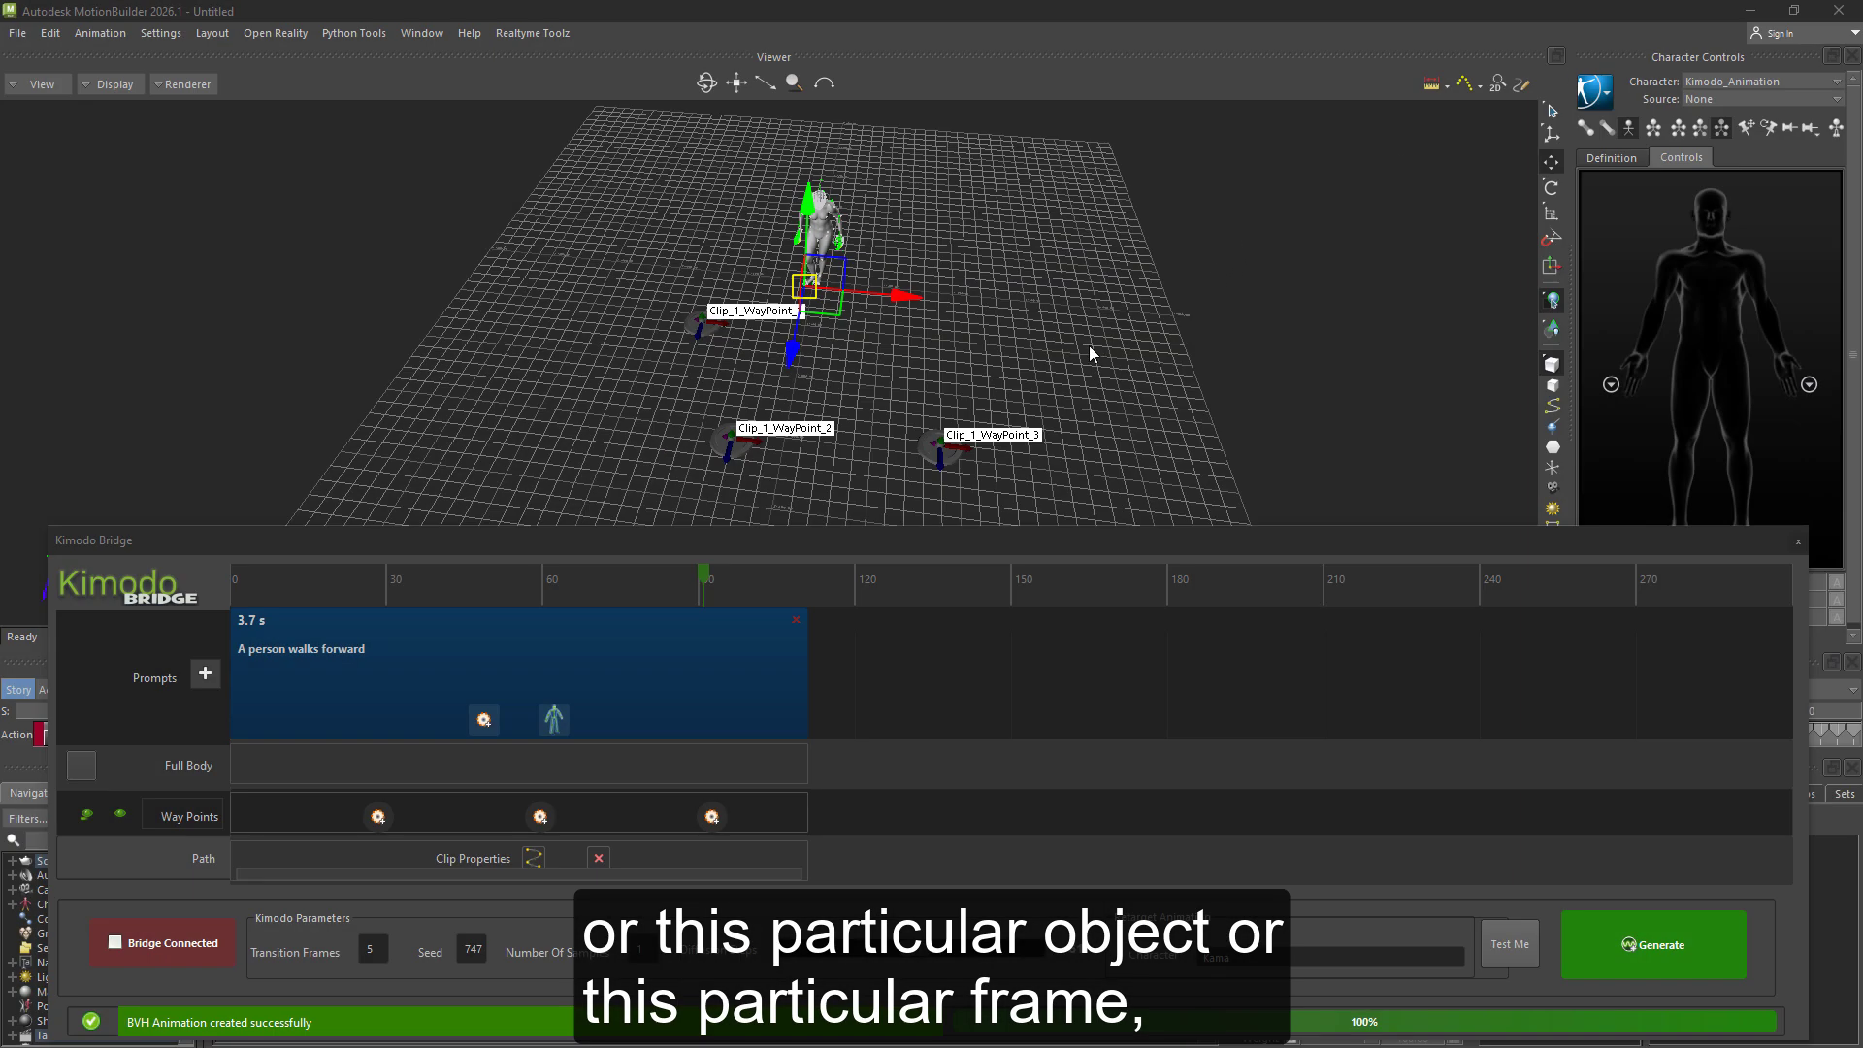
Hide the clip's waypoints in the scene.
left_click(997, 318)
left_click_drag(1068, 352, 1014, 315, "ctrl+shift")
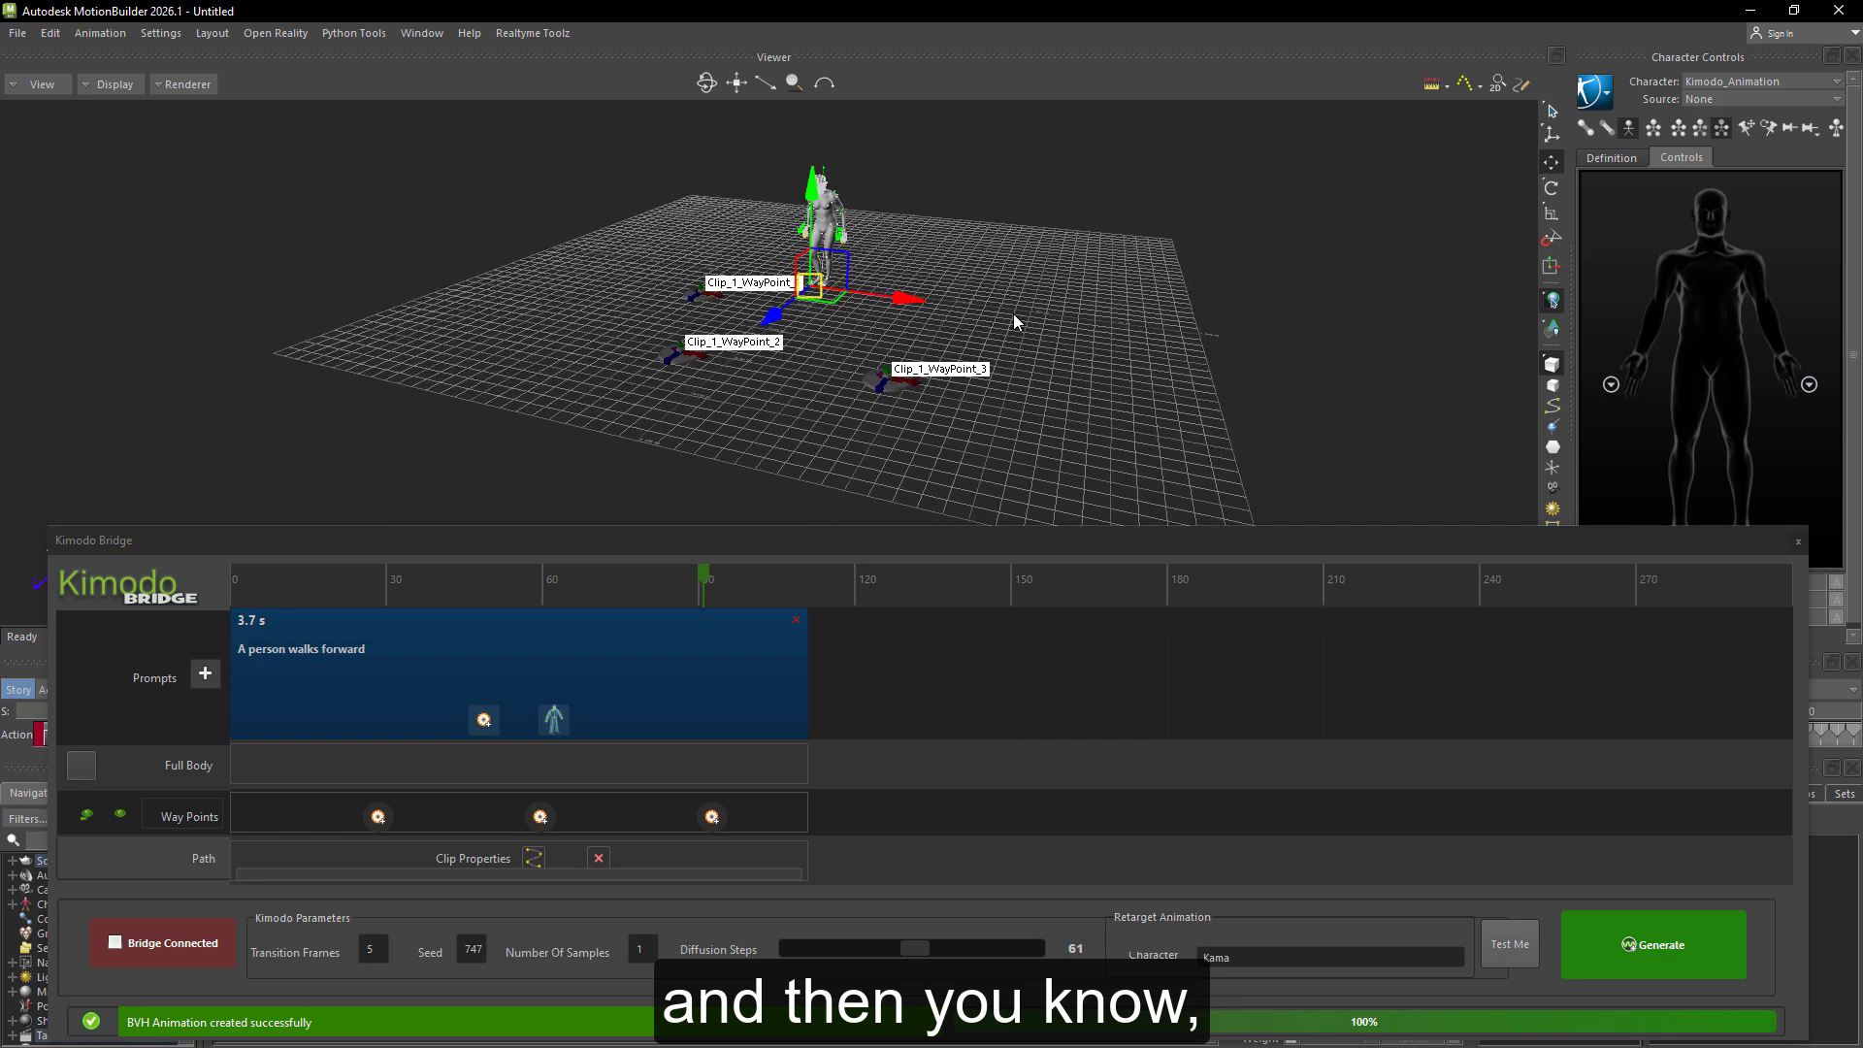
left_click_drag(970, 424, 968, 370, "ctrl+shift")
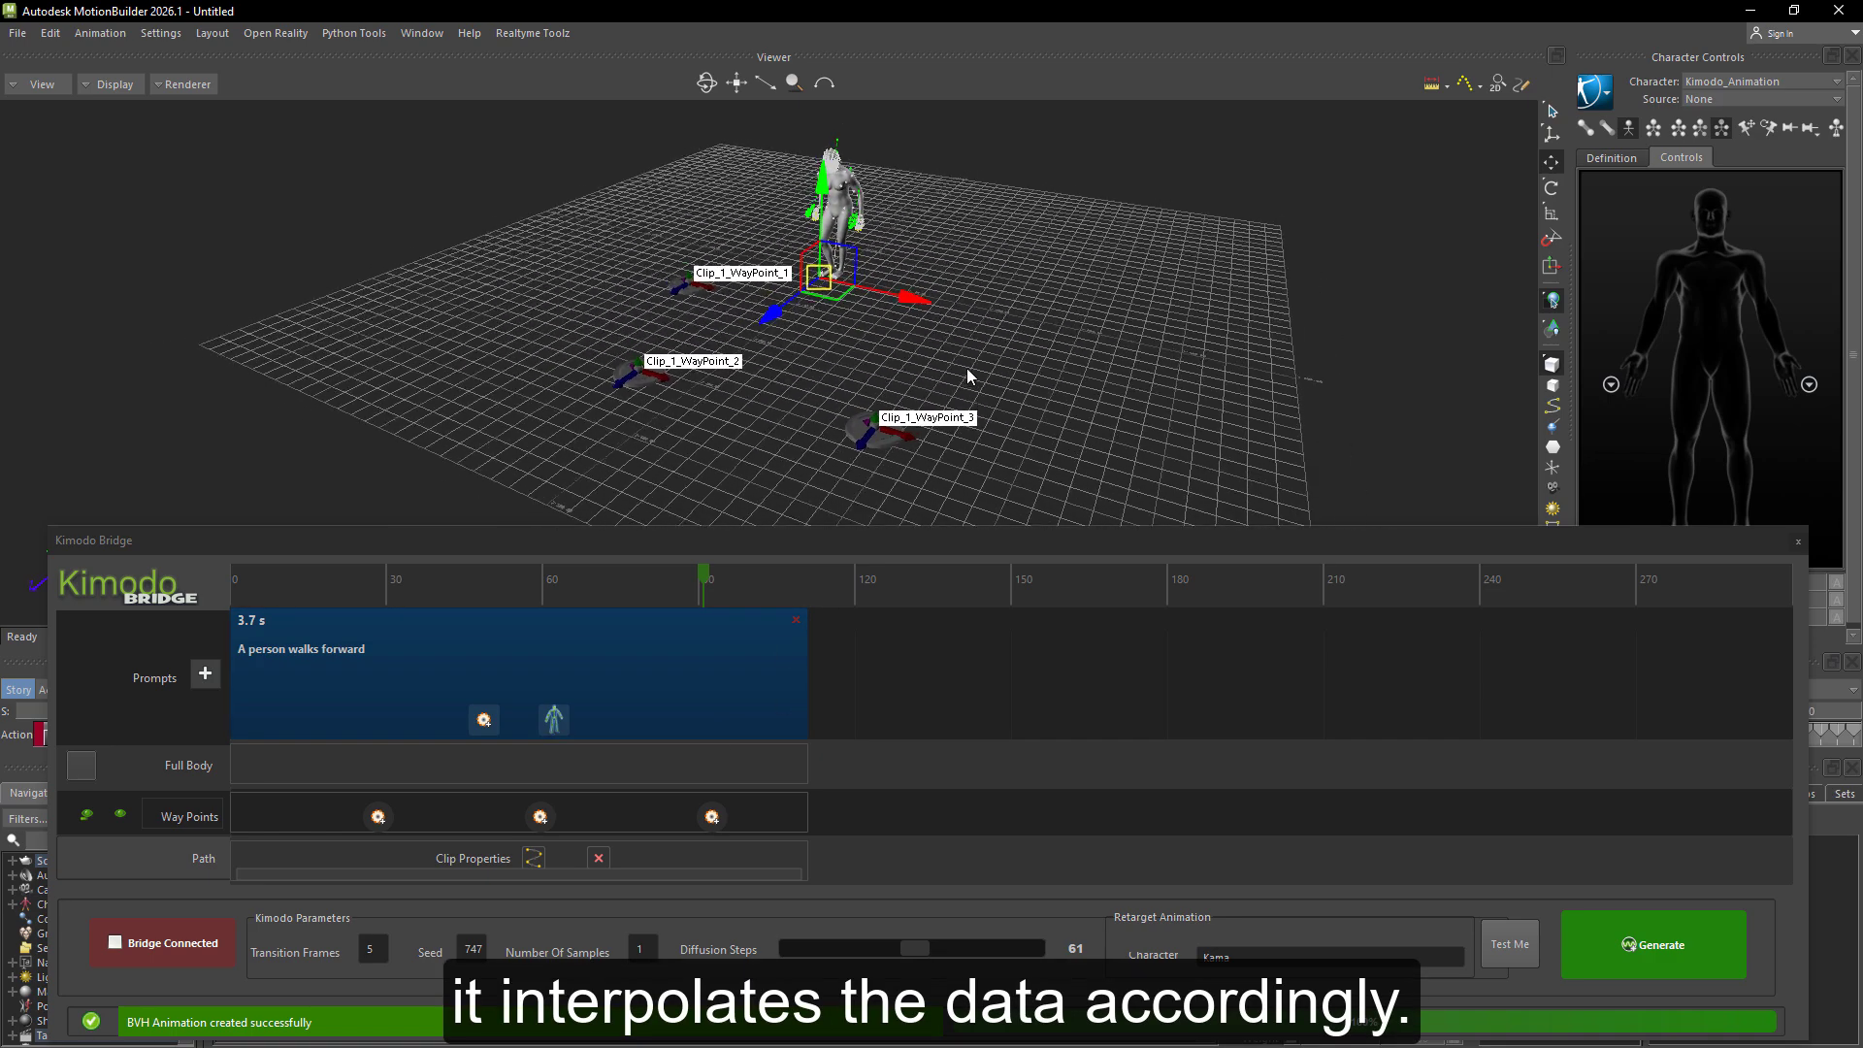
left_click(87, 813)
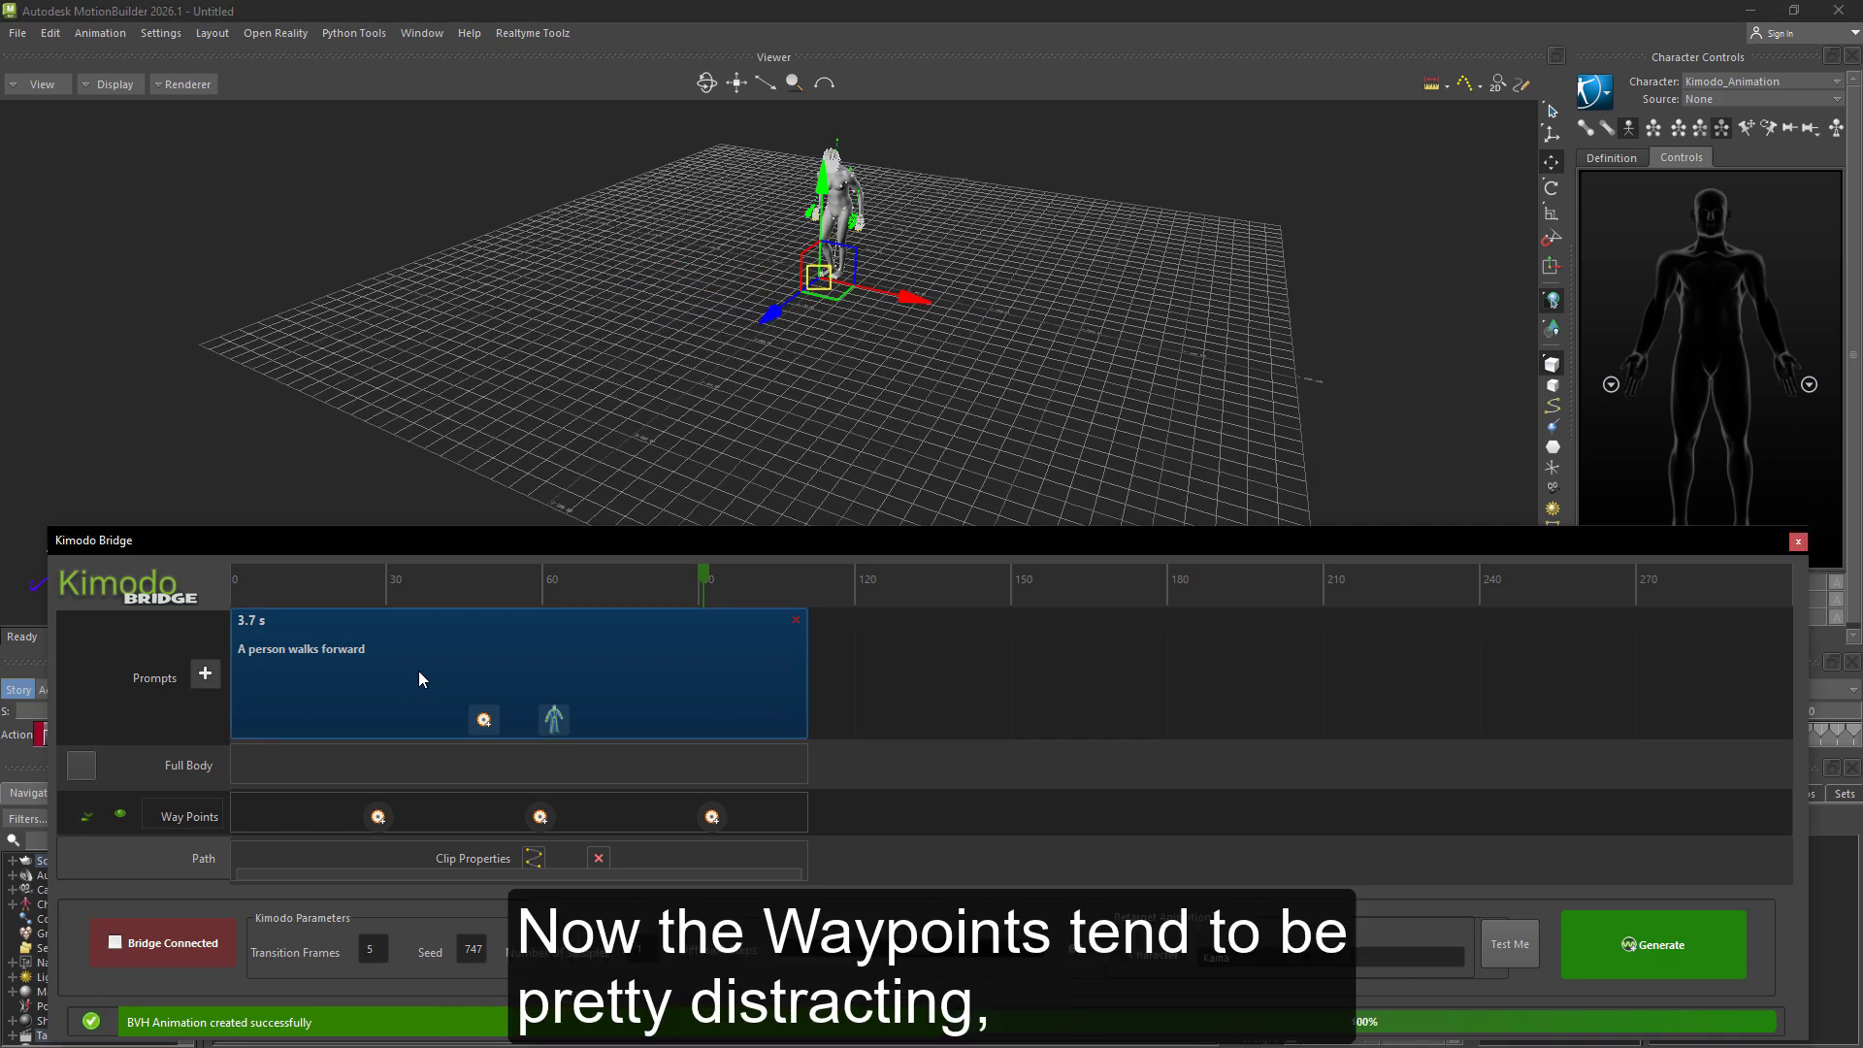
Show the waypoints in the scene again and hide their text labels.
left_click_drag(725, 340, 532, 794, "ctrl+shift")
left_click(562, 503)
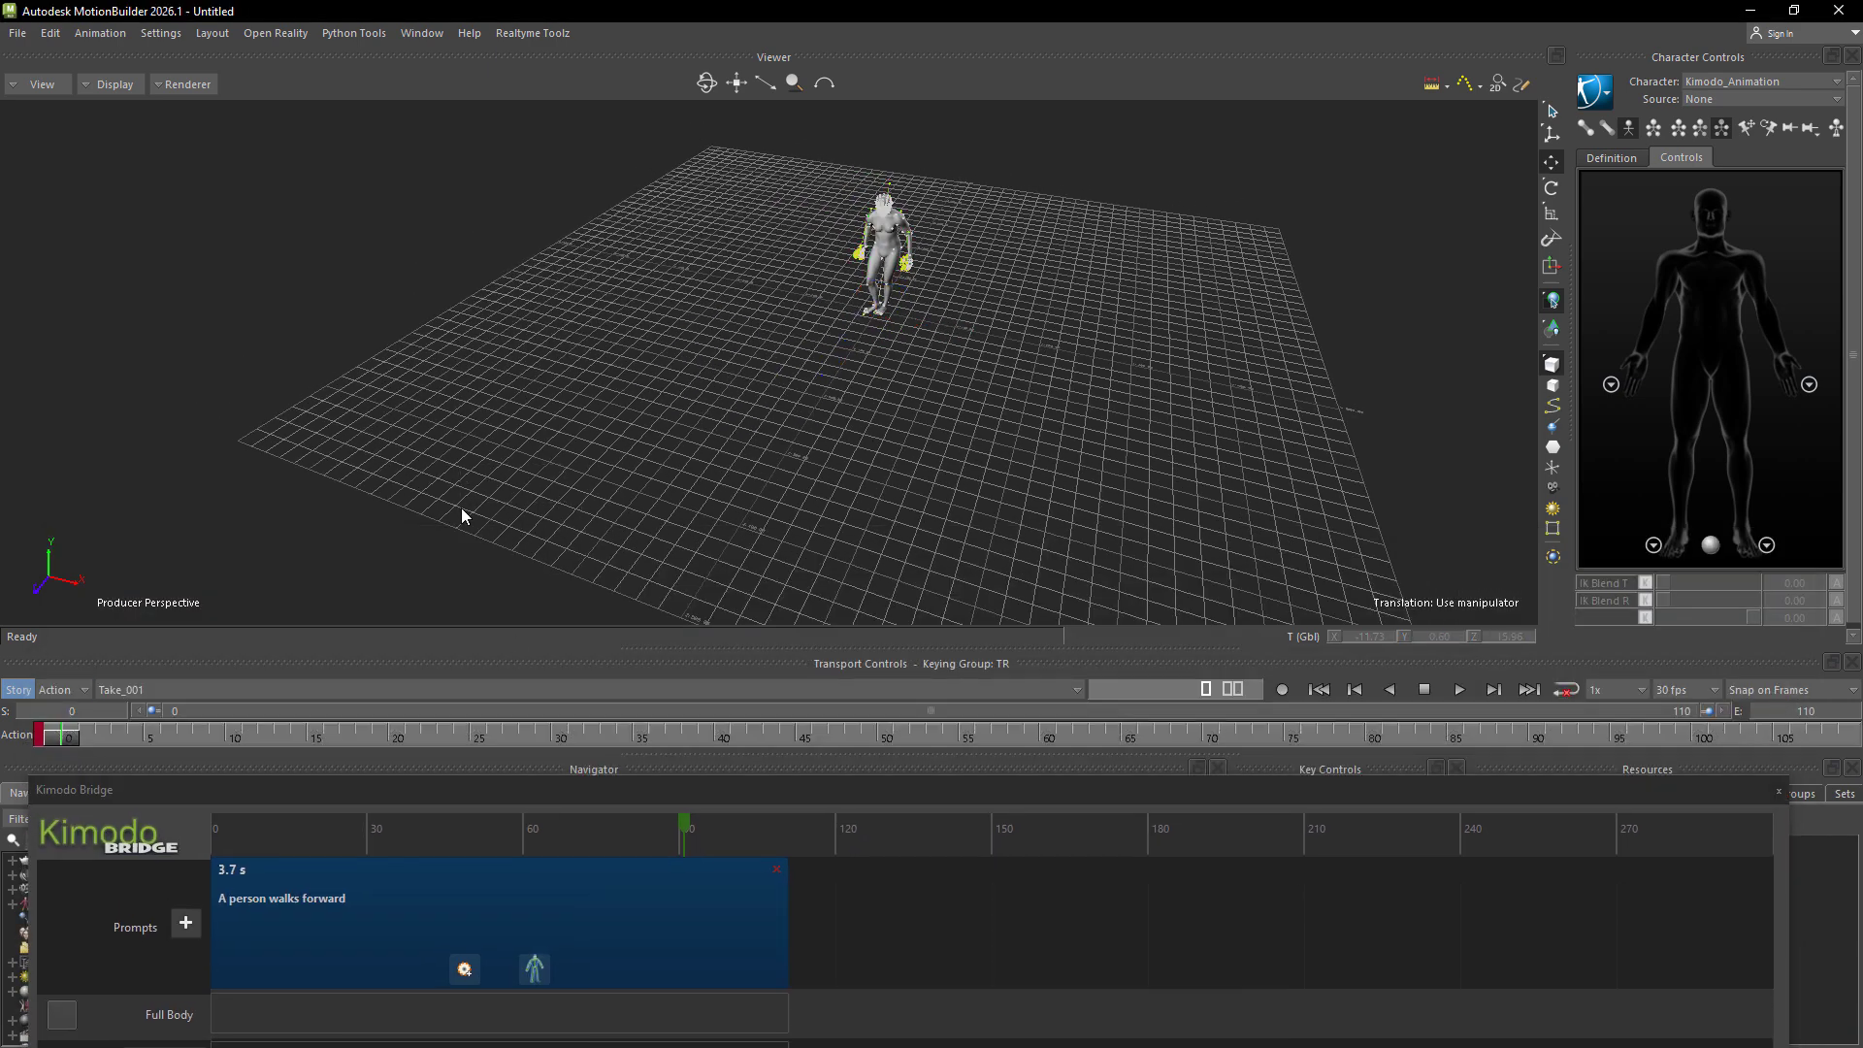
left_click_drag(461, 508, 408, 475, "ctrl+shift")
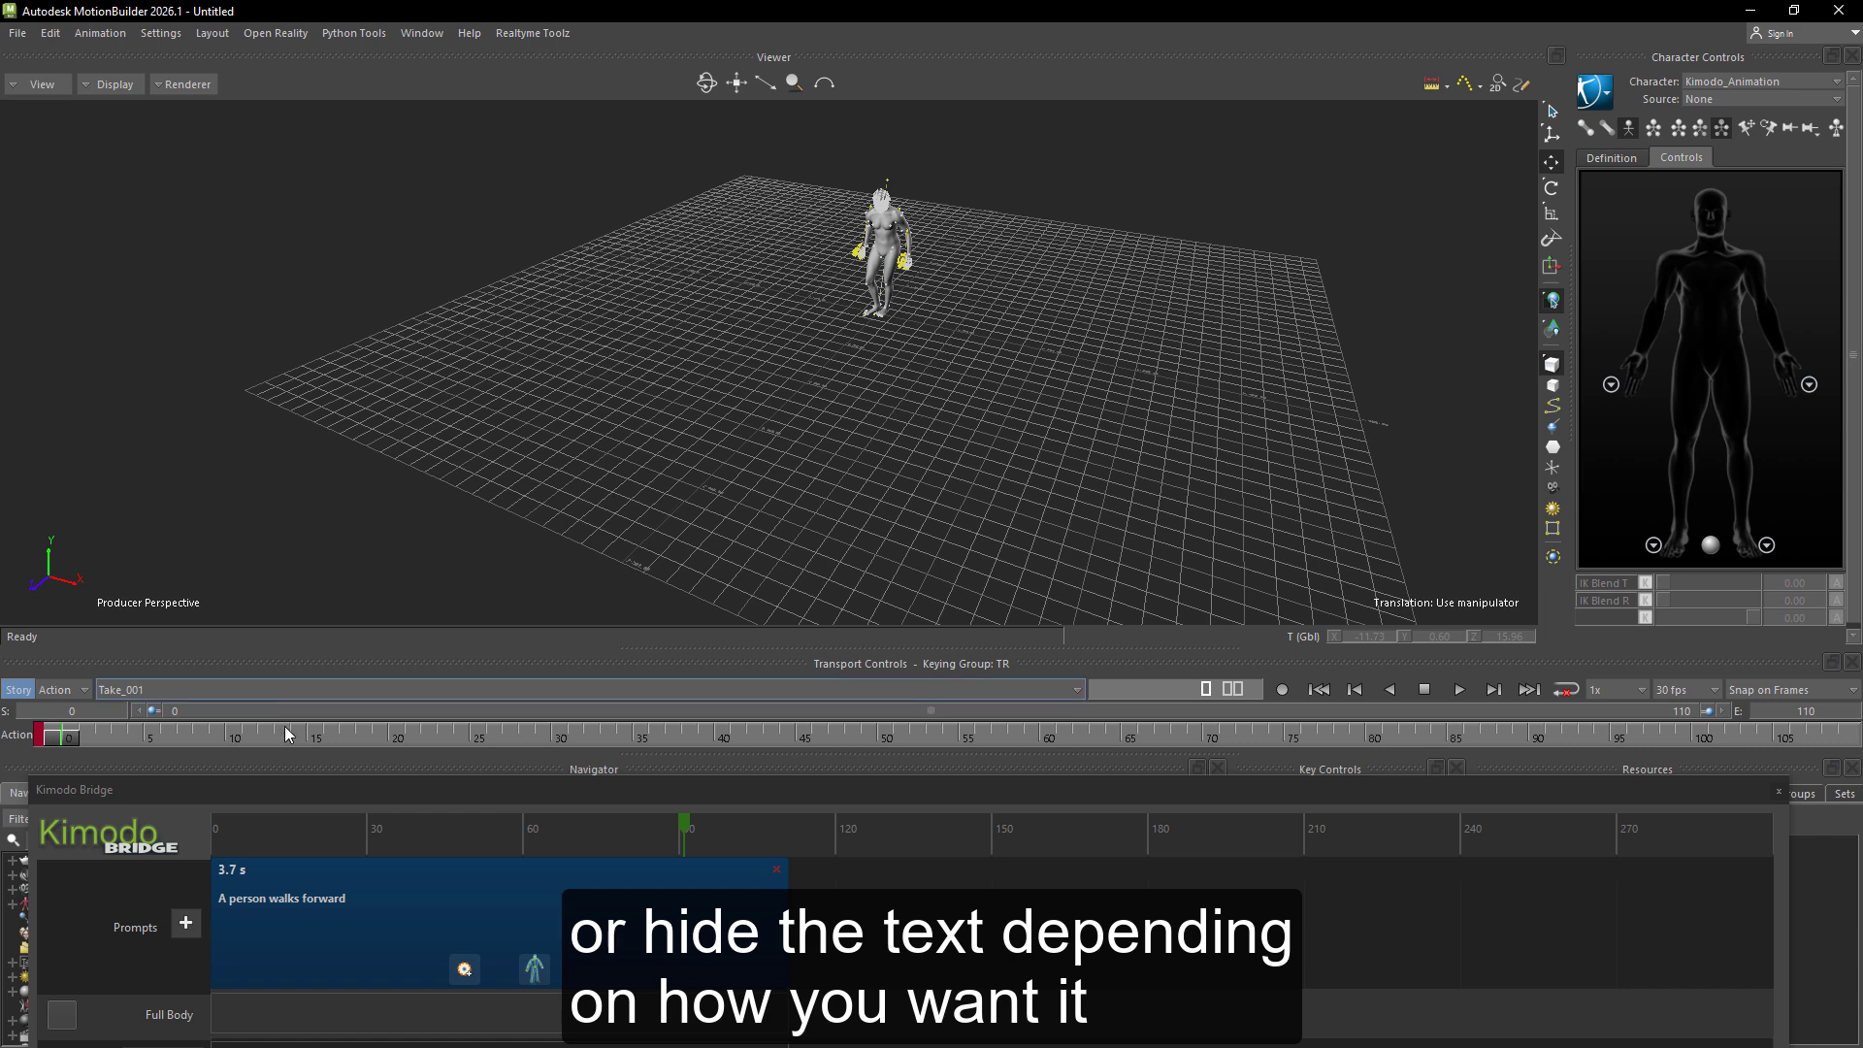
left_click_drag(282, 790, 247, 708)
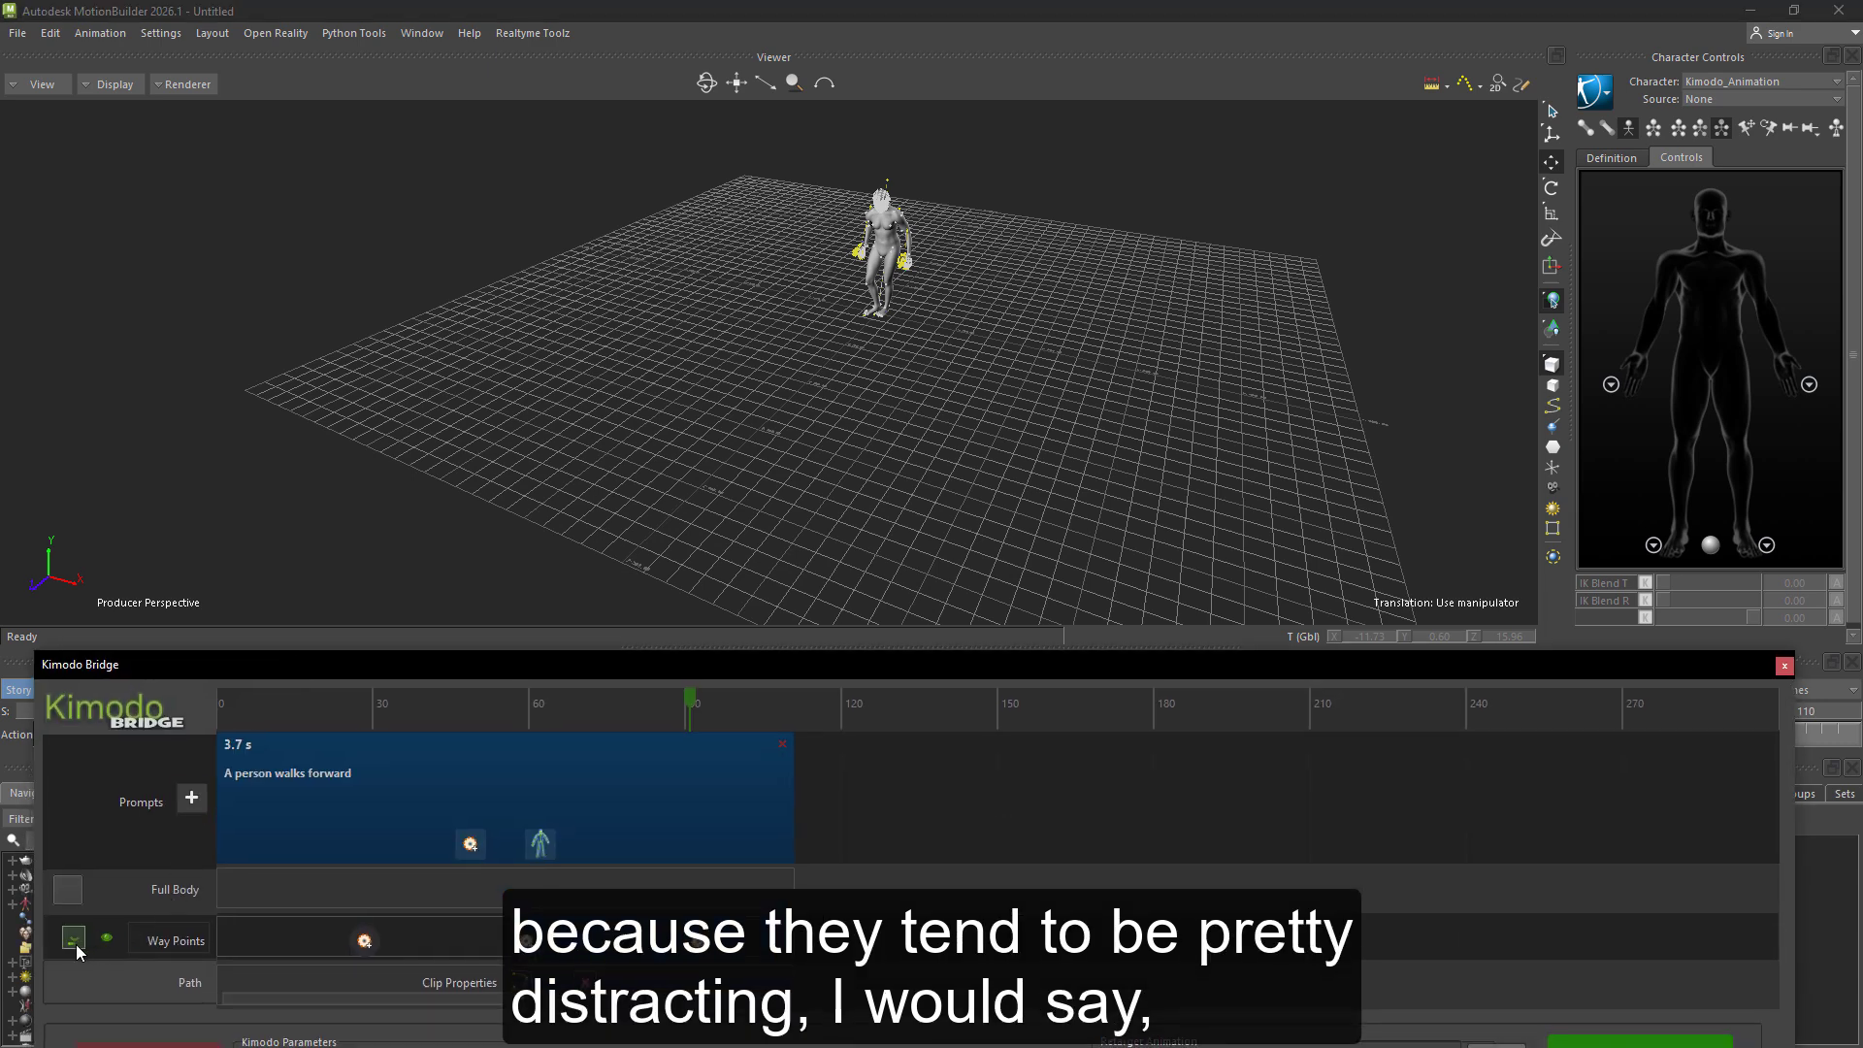
left_click(107, 941)
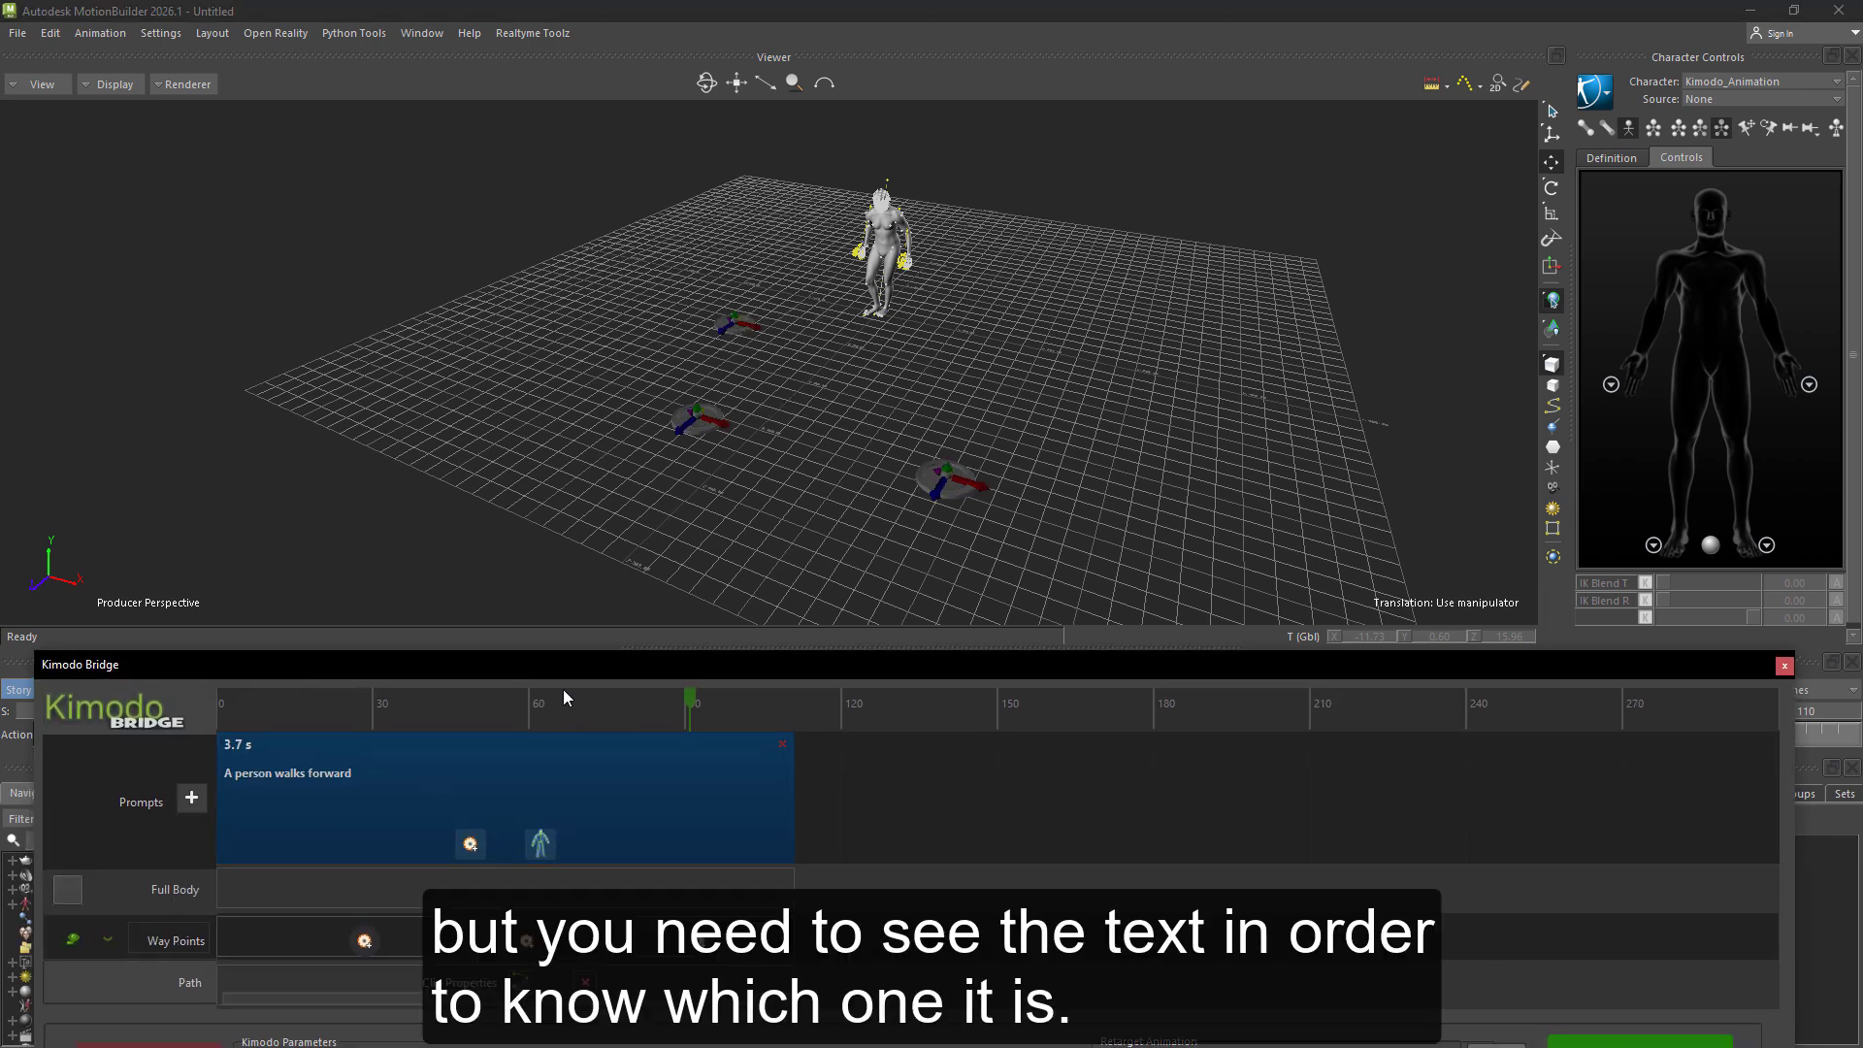
Scrub through the generated animation to check how closely the character follows the three waypoints.
left_click_drag(563, 667, 407, 824)
left_click_drag(71, 741, 278, 739)
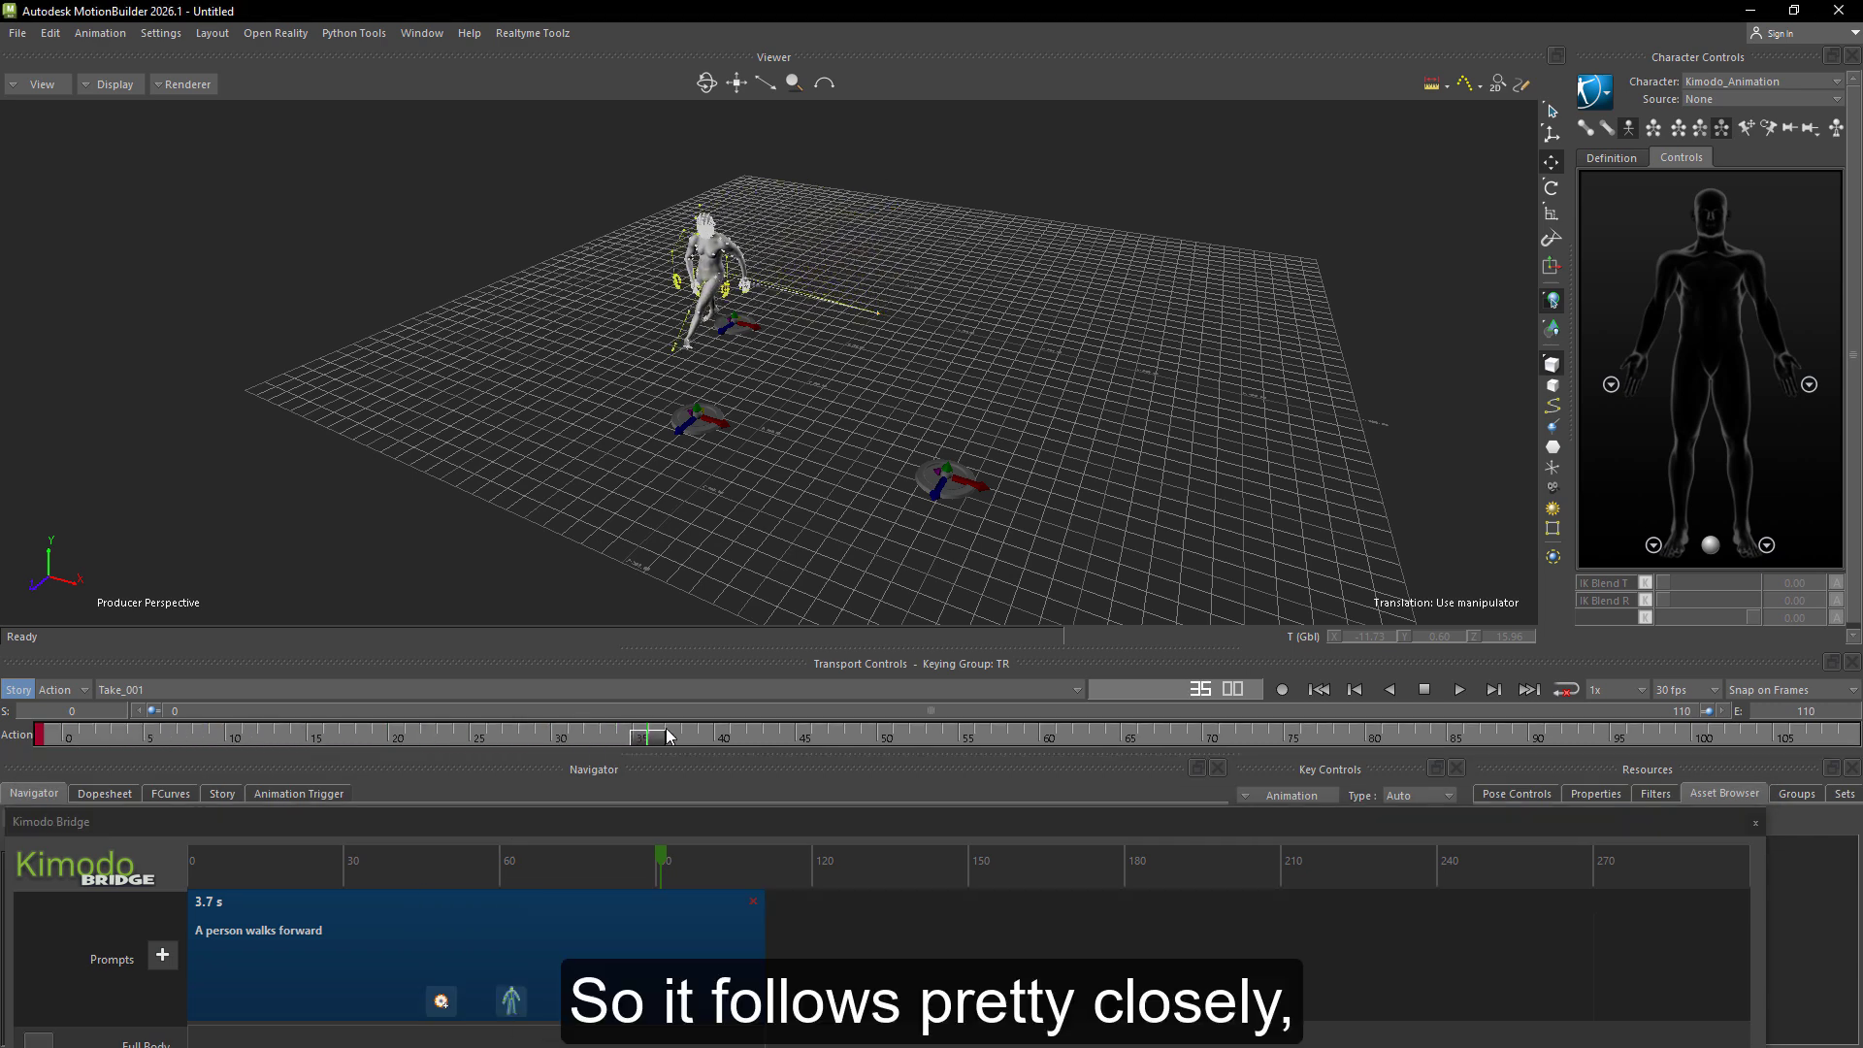
mouse_move(666, 728)
left_mouse_down()
mouse_move(1825, 736)
mouse_move(1381, 758)
mouse_move(993, 743)
mouse_move(690, 704)
left_mouse_up()
left_click_drag(481, 690, 10, 705)
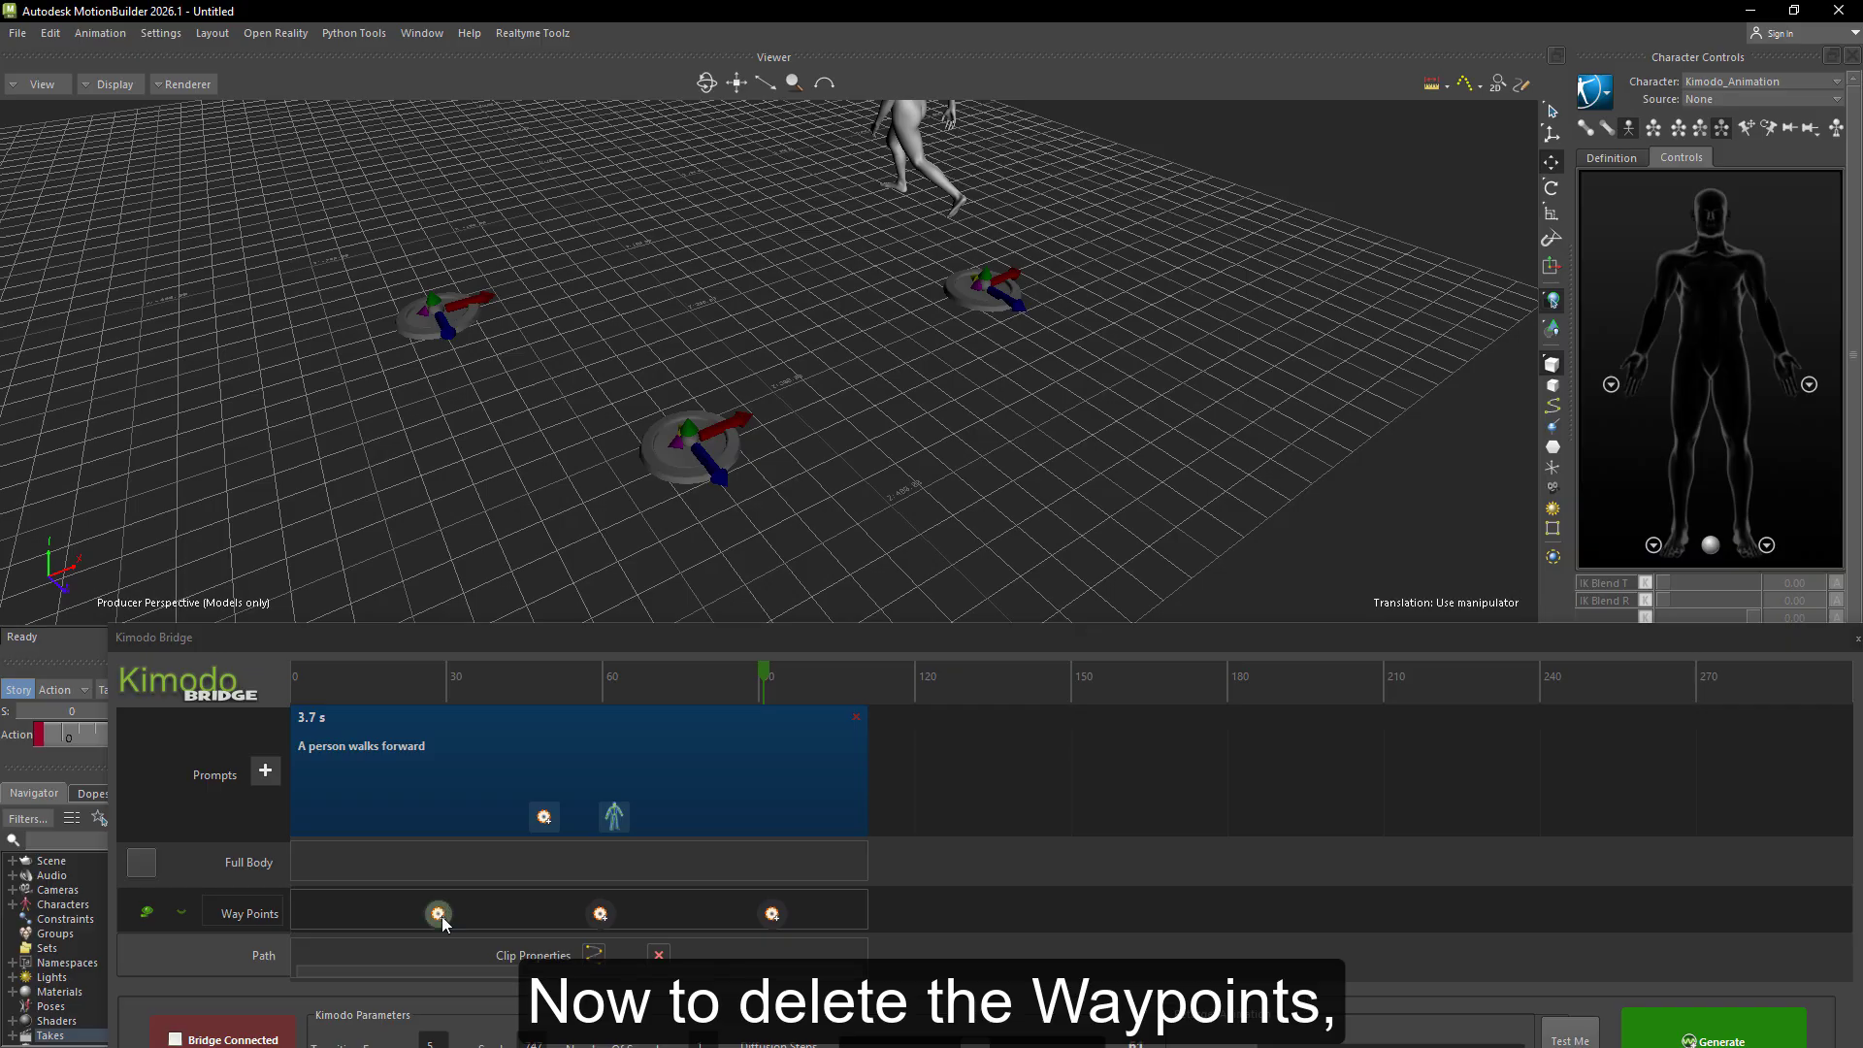
Delete all three waypoints from the walking clip.
right_click(441, 916)
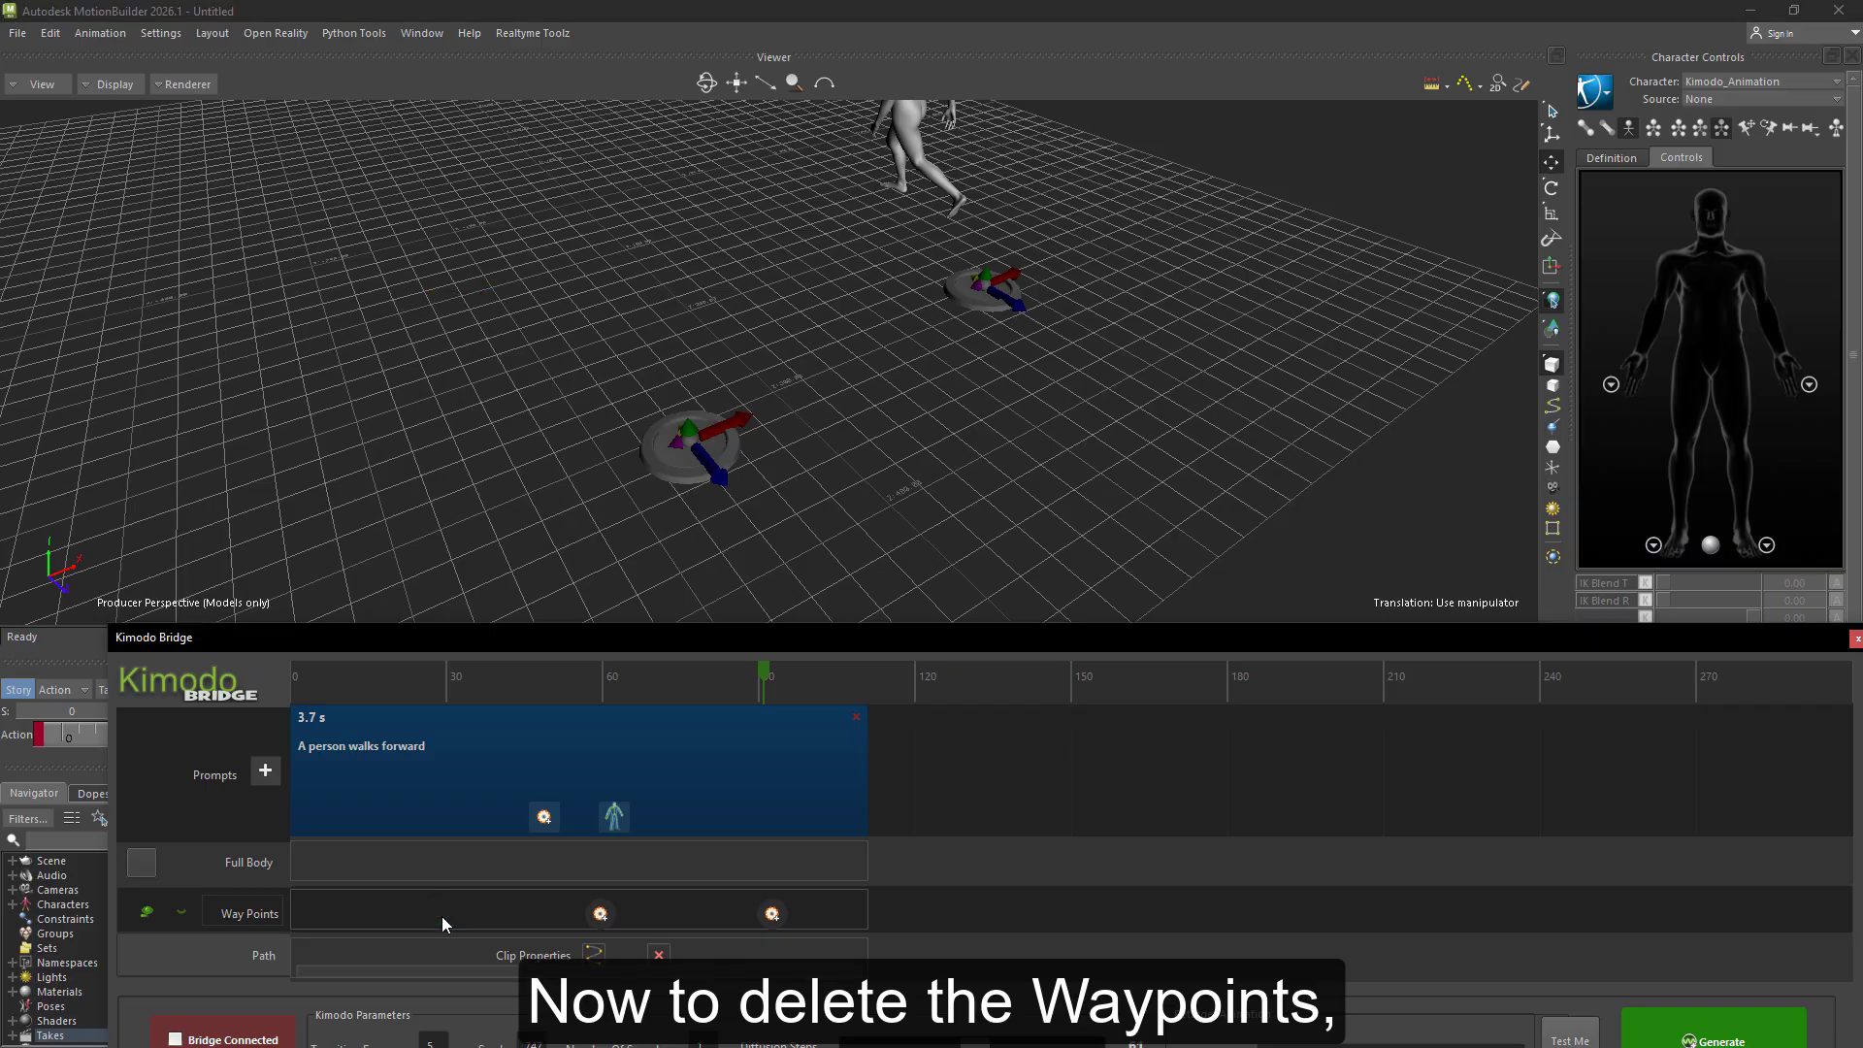
right_click(773, 914)
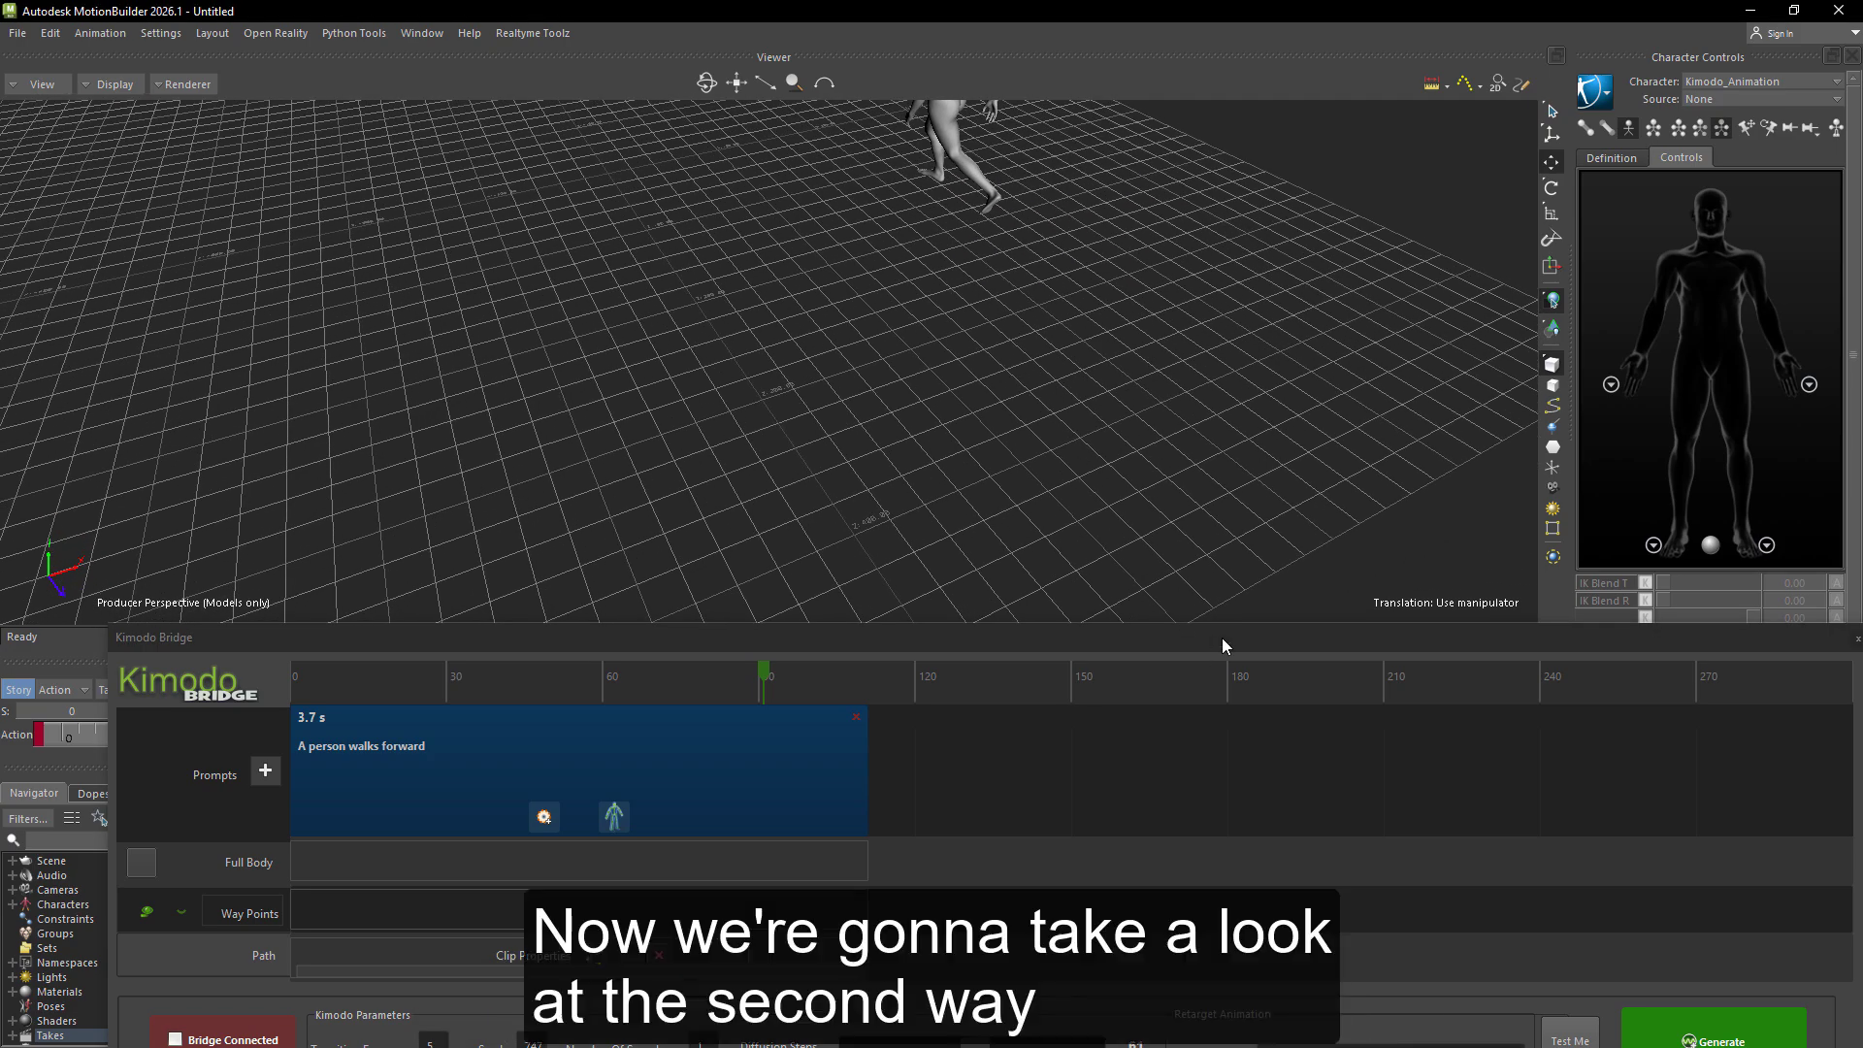
left_click_drag(1220, 638, 825, 789)
Draw a winding 3D Curve on the floor in the top view and adjust its points to smooth the bends.
left_click(963, 417)
scroll(879, 400, "down", 2)
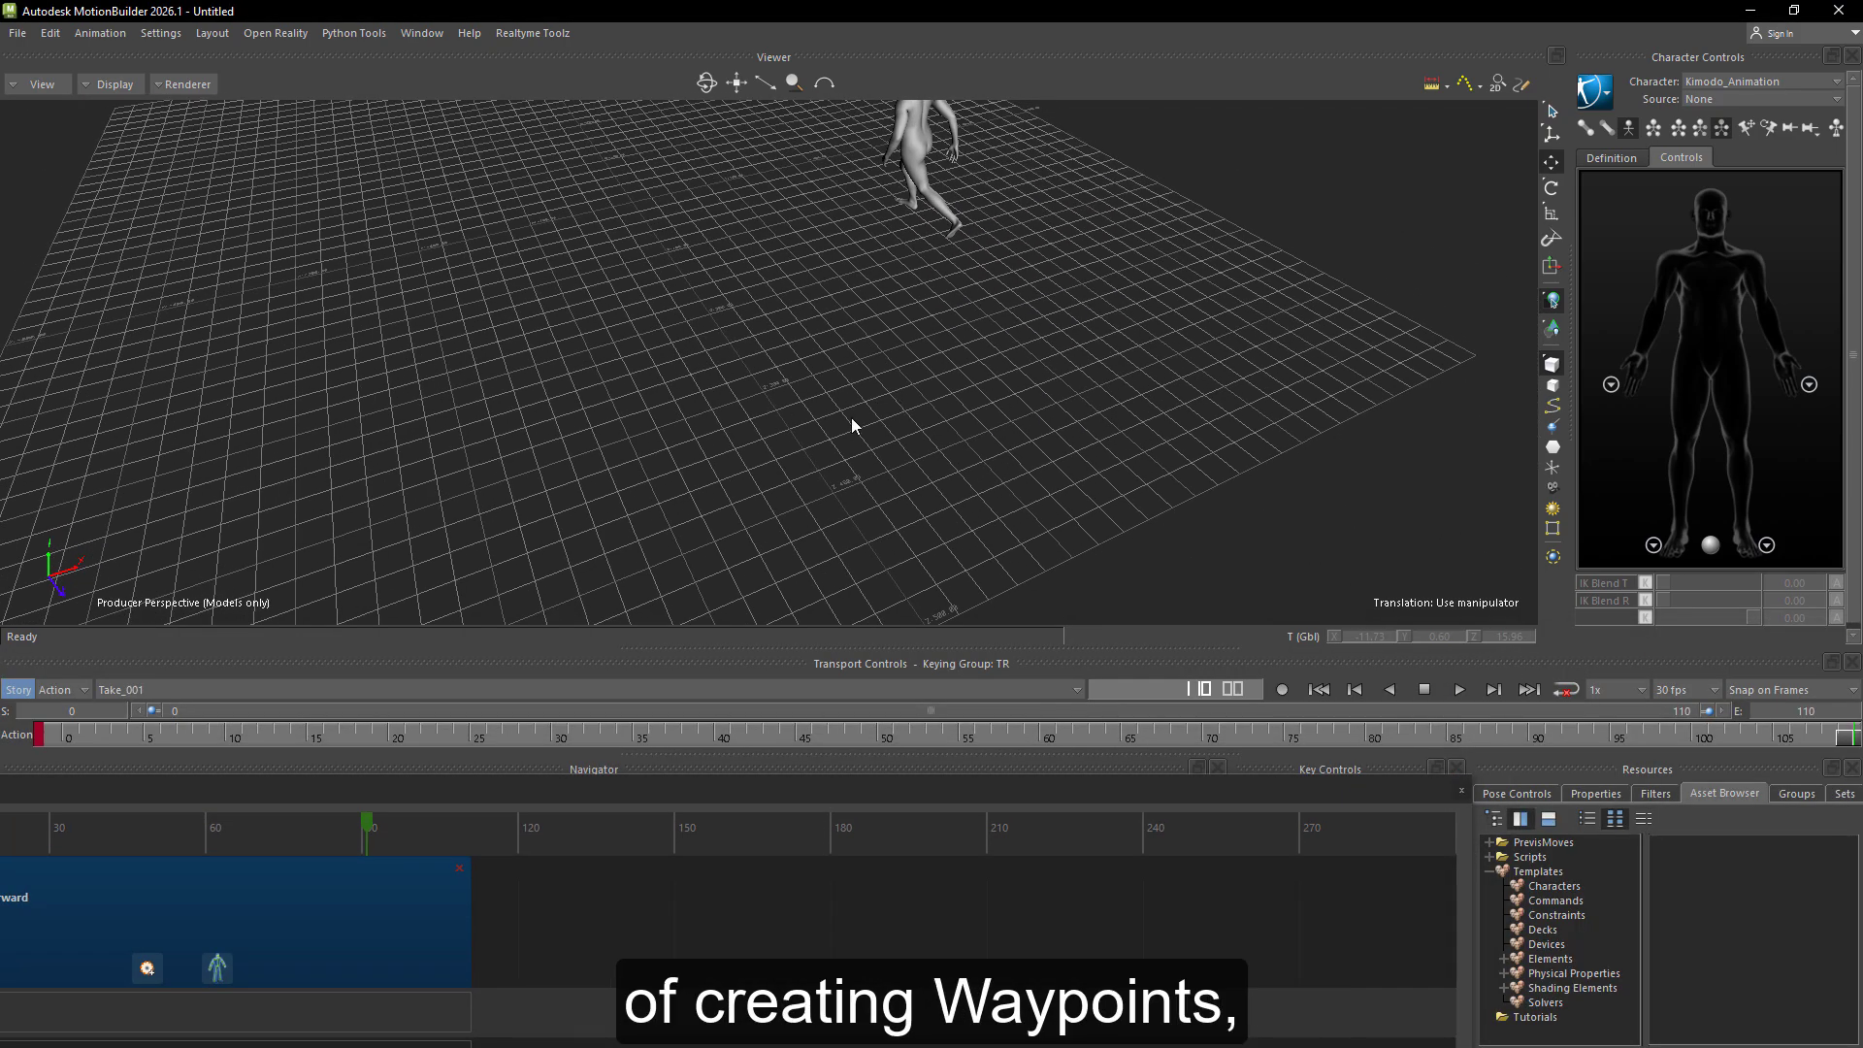
key("ctrl+t")
scroll(858, 388, "down", 5)
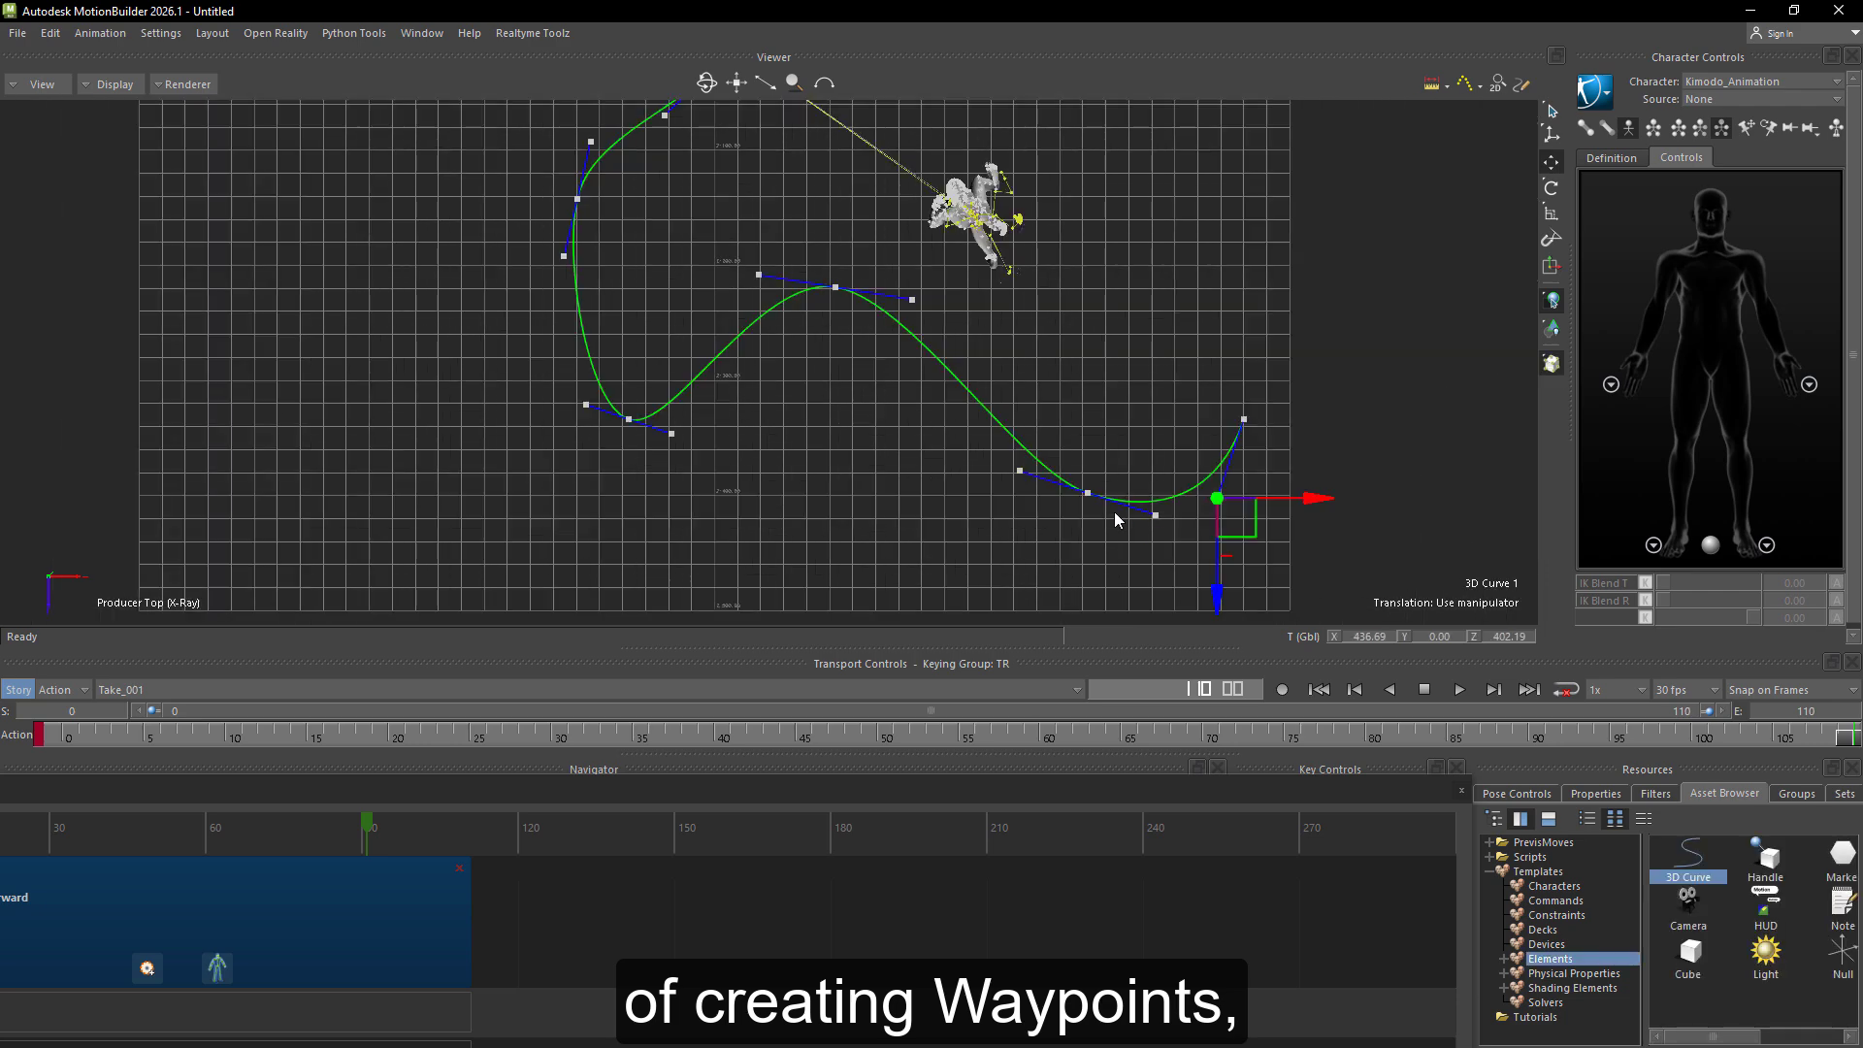
left_click(1088, 493)
left_click_drag(1103, 524, 1023, 553)
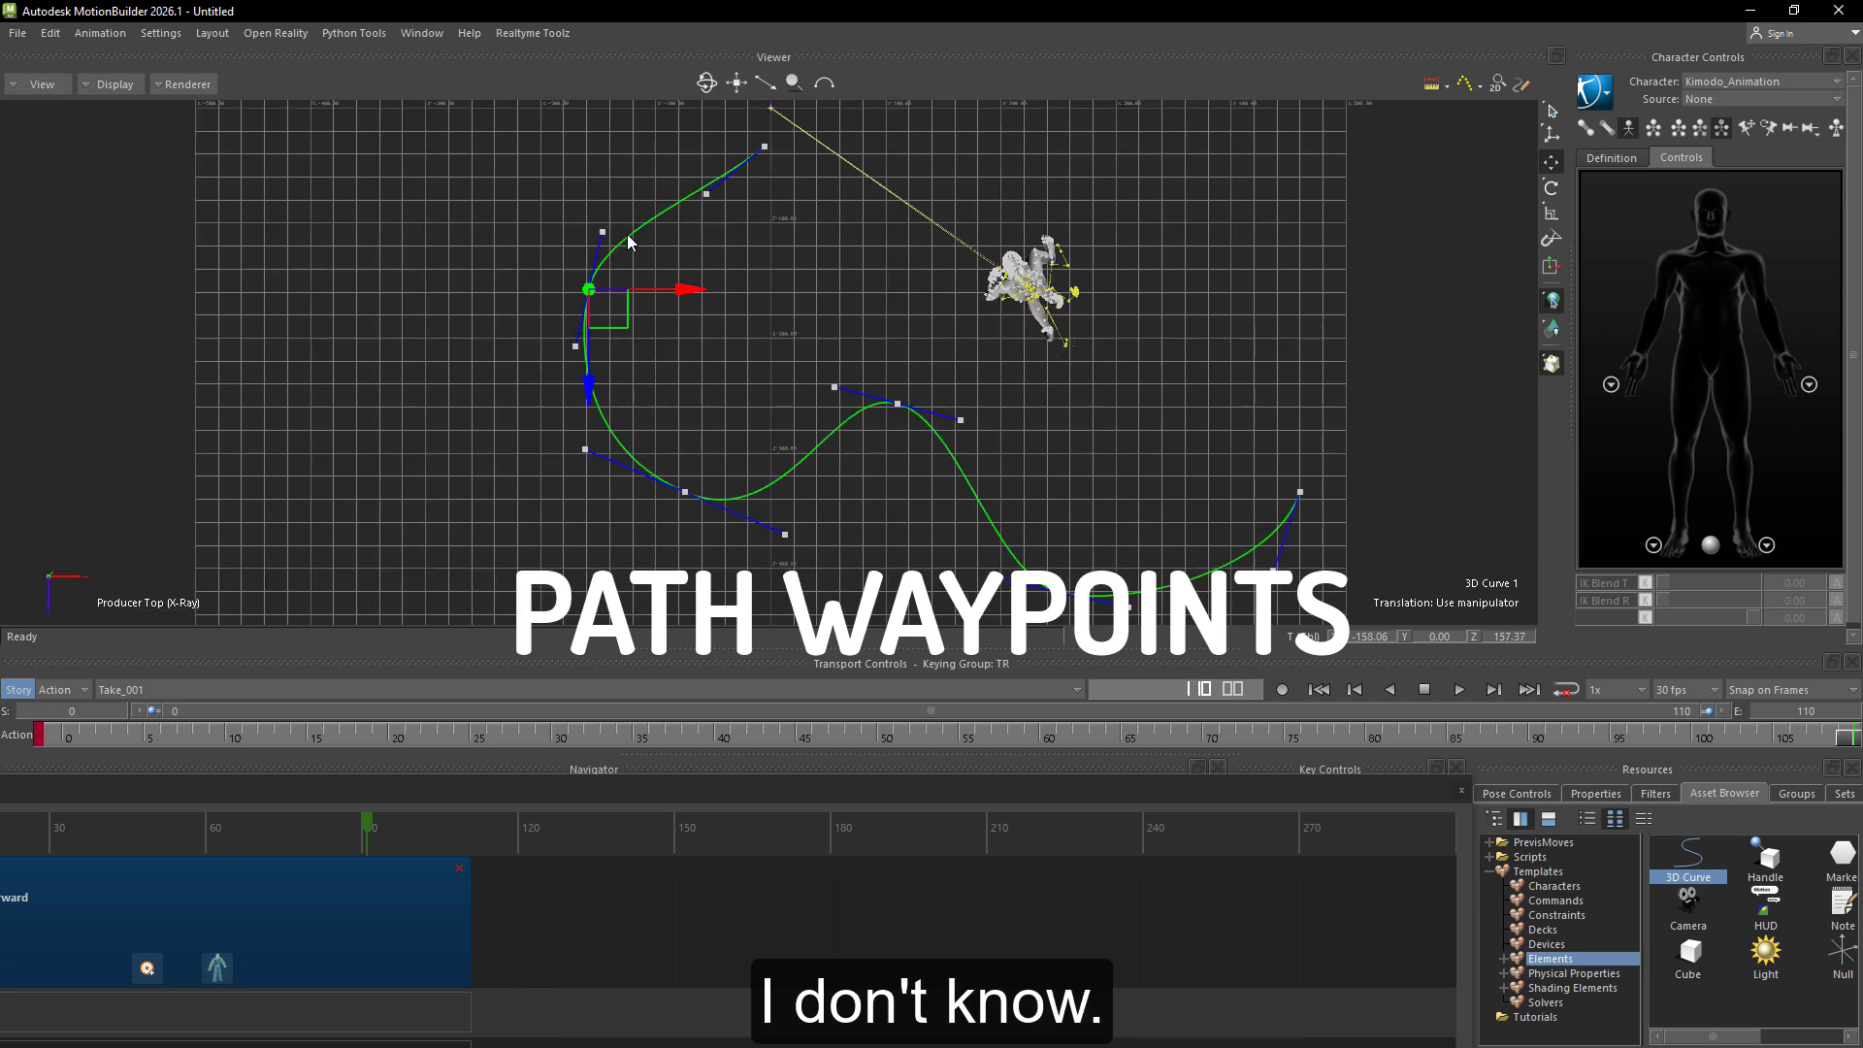
left_click(628, 236)
left_click_drag(820, 316, 852, 353, "shift")
left_click(879, 320)
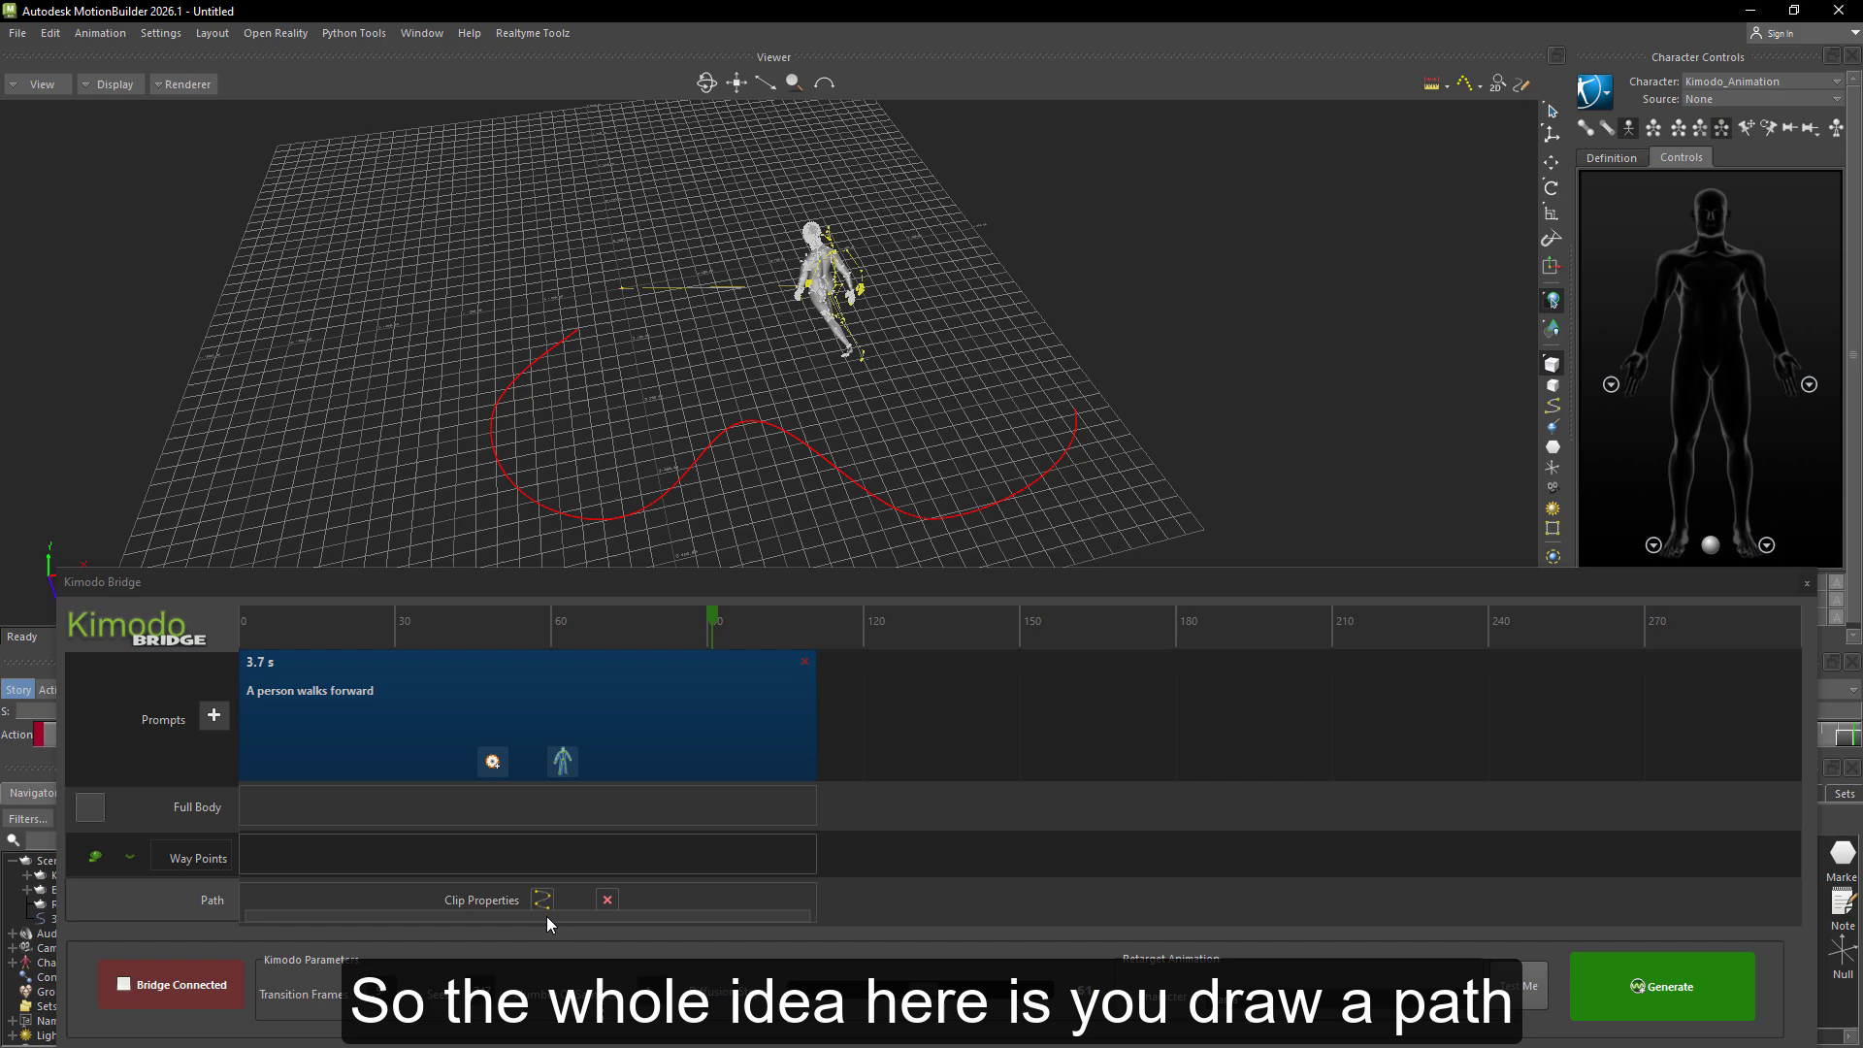
Assign the 3D Curve as the walking clip's path and inspect the path points along it.
left_click(537, 901)
left_click(482, 742)
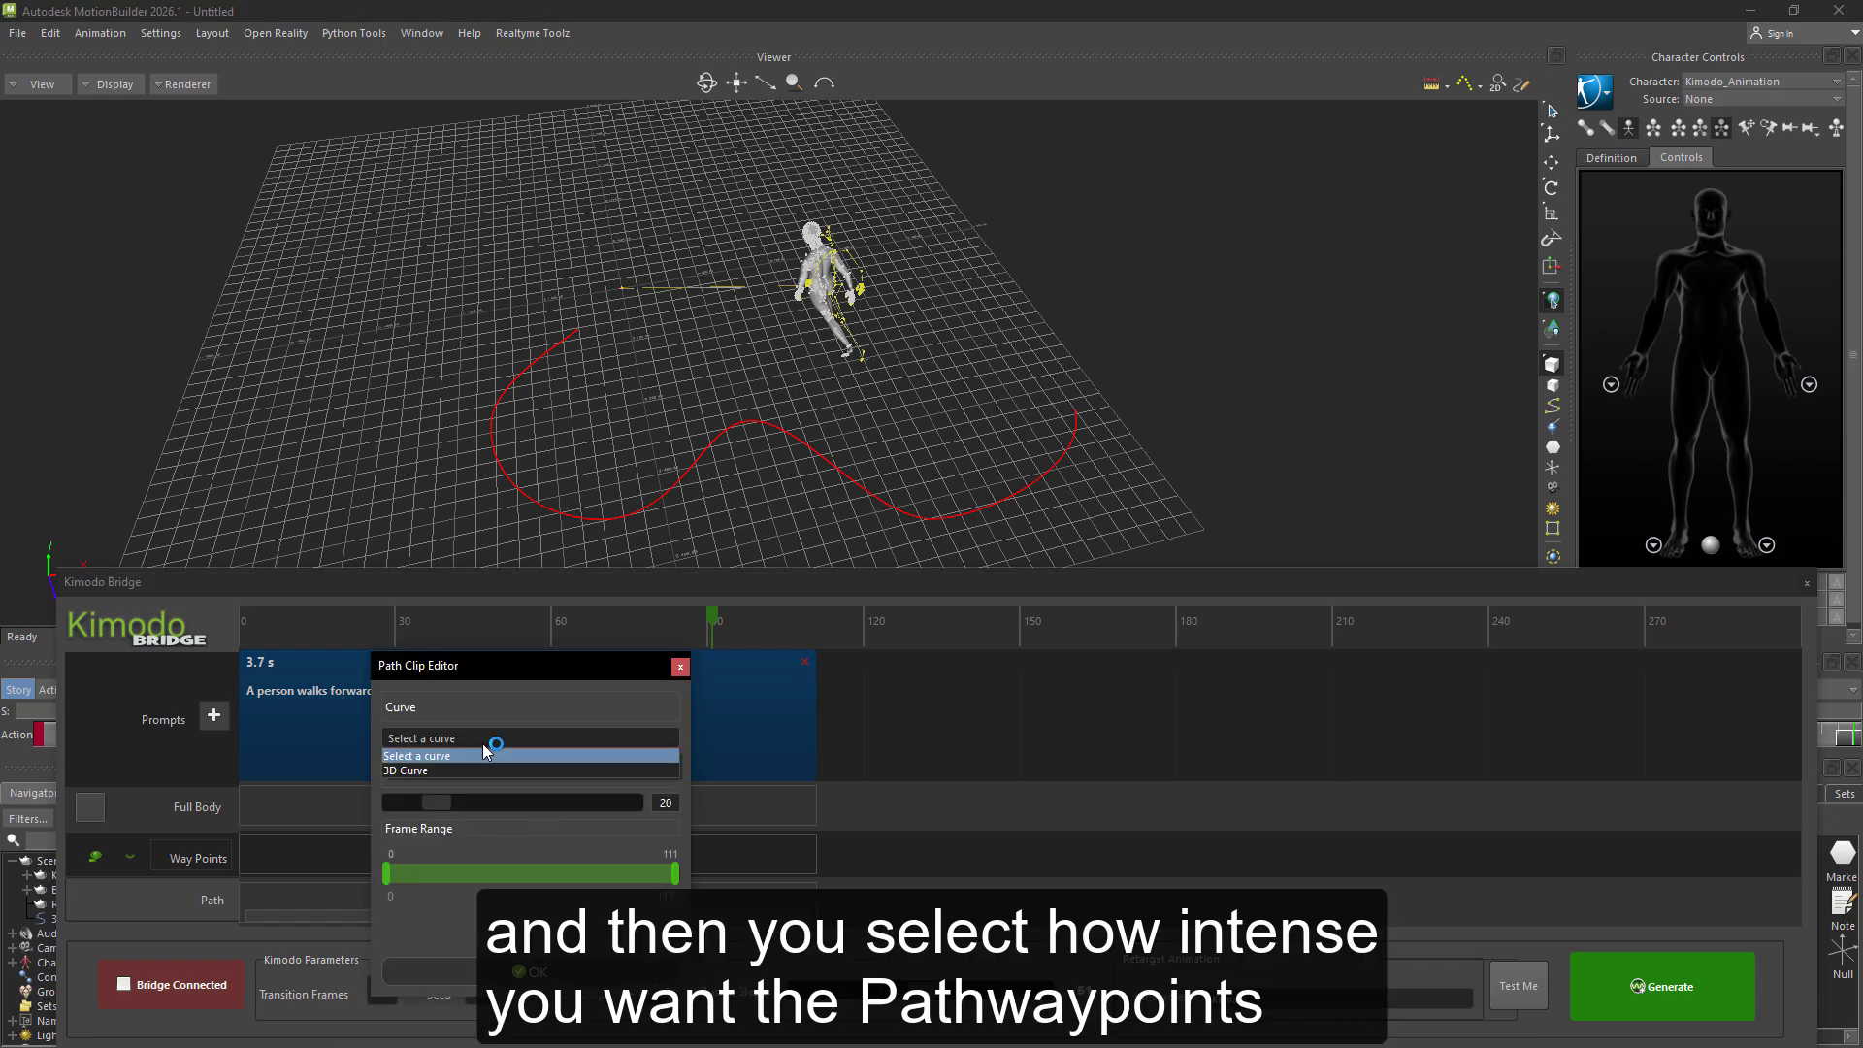
left_click(469, 772)
left_click(731, 491)
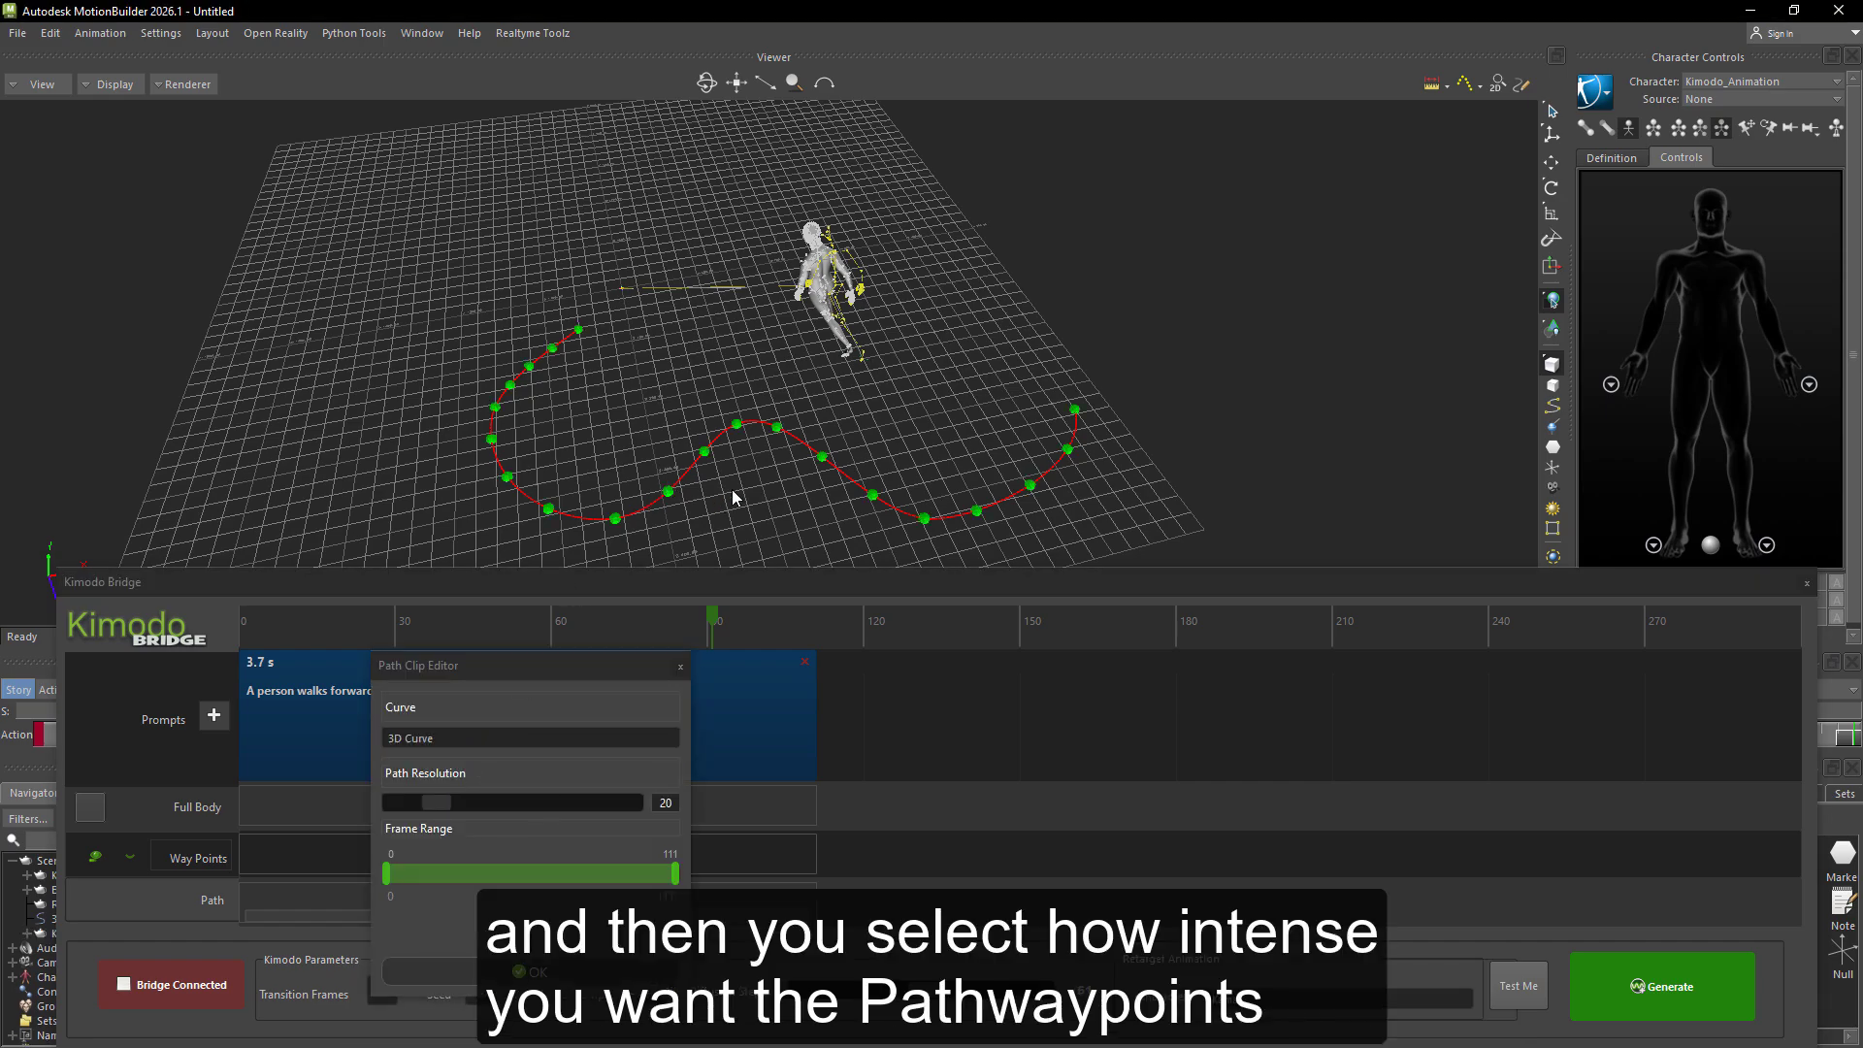
scroll(730, 497, "up", 3)
left_click_drag(728, 499, 756, 376, "ctrl+shift")
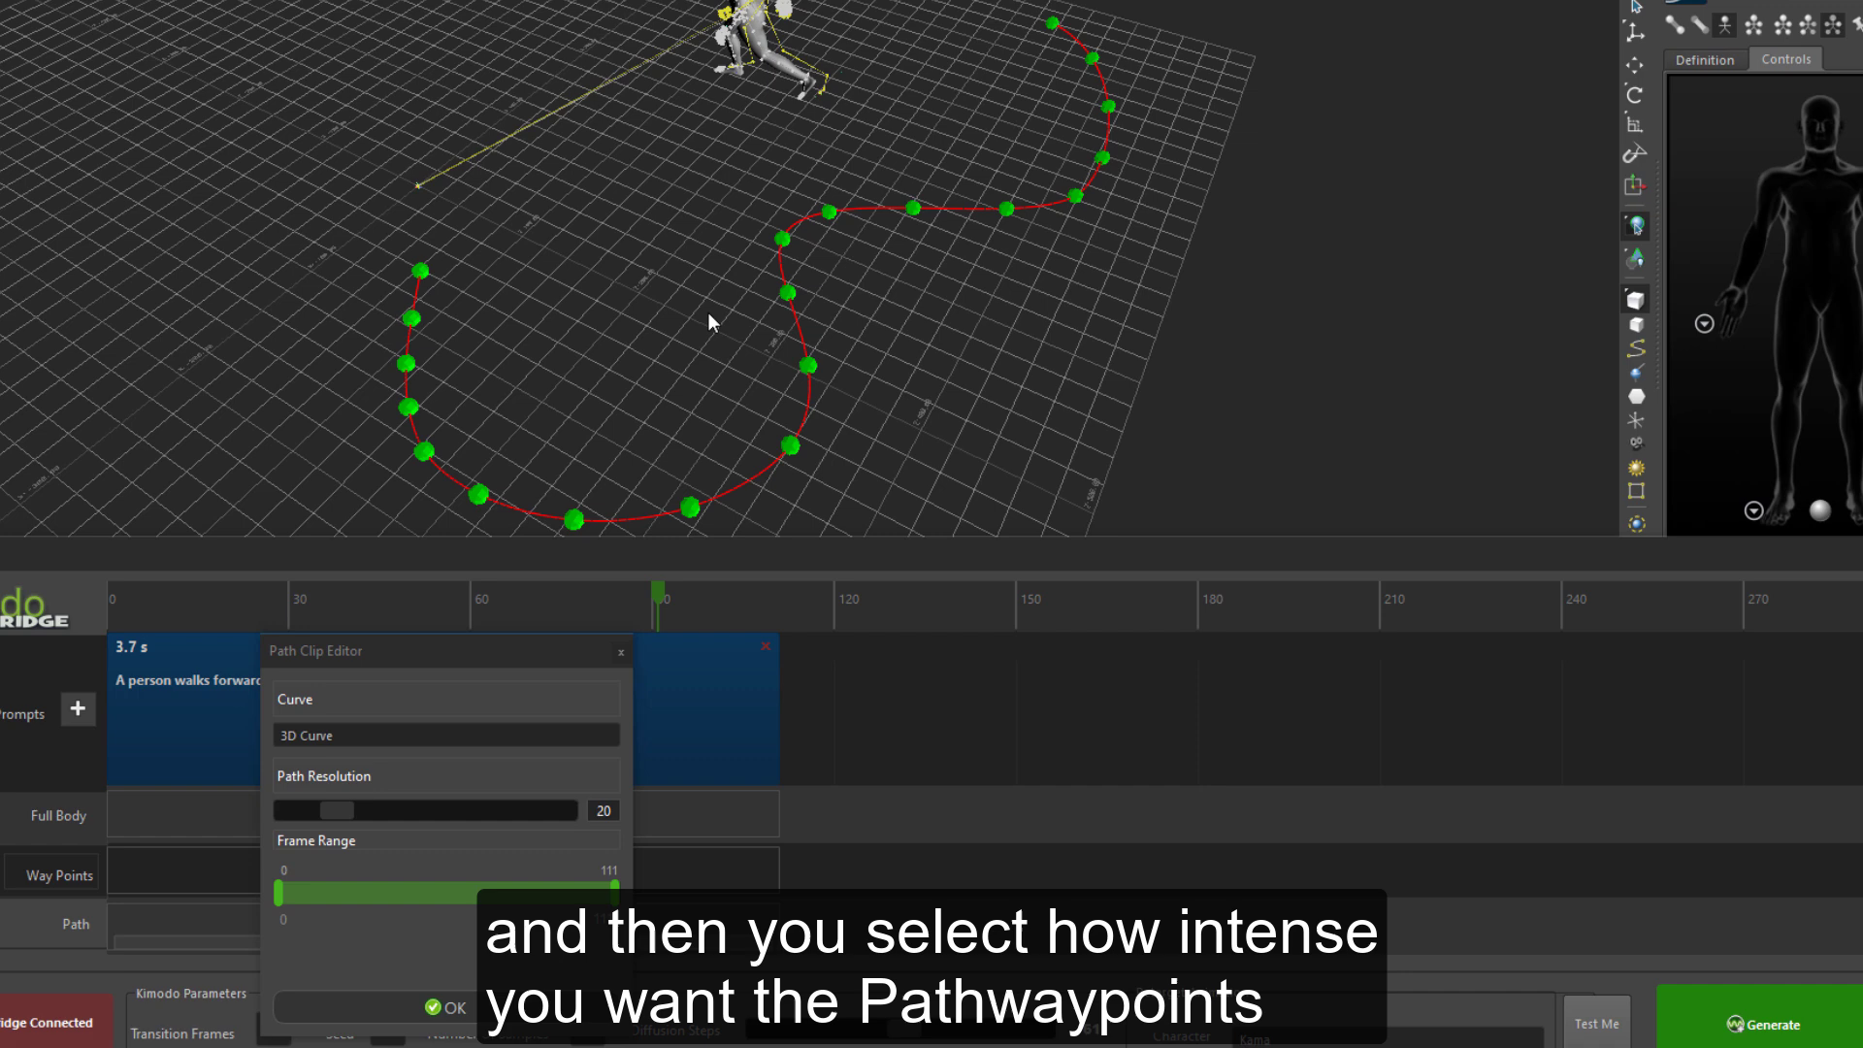
scroll(708, 313, "down", 1)
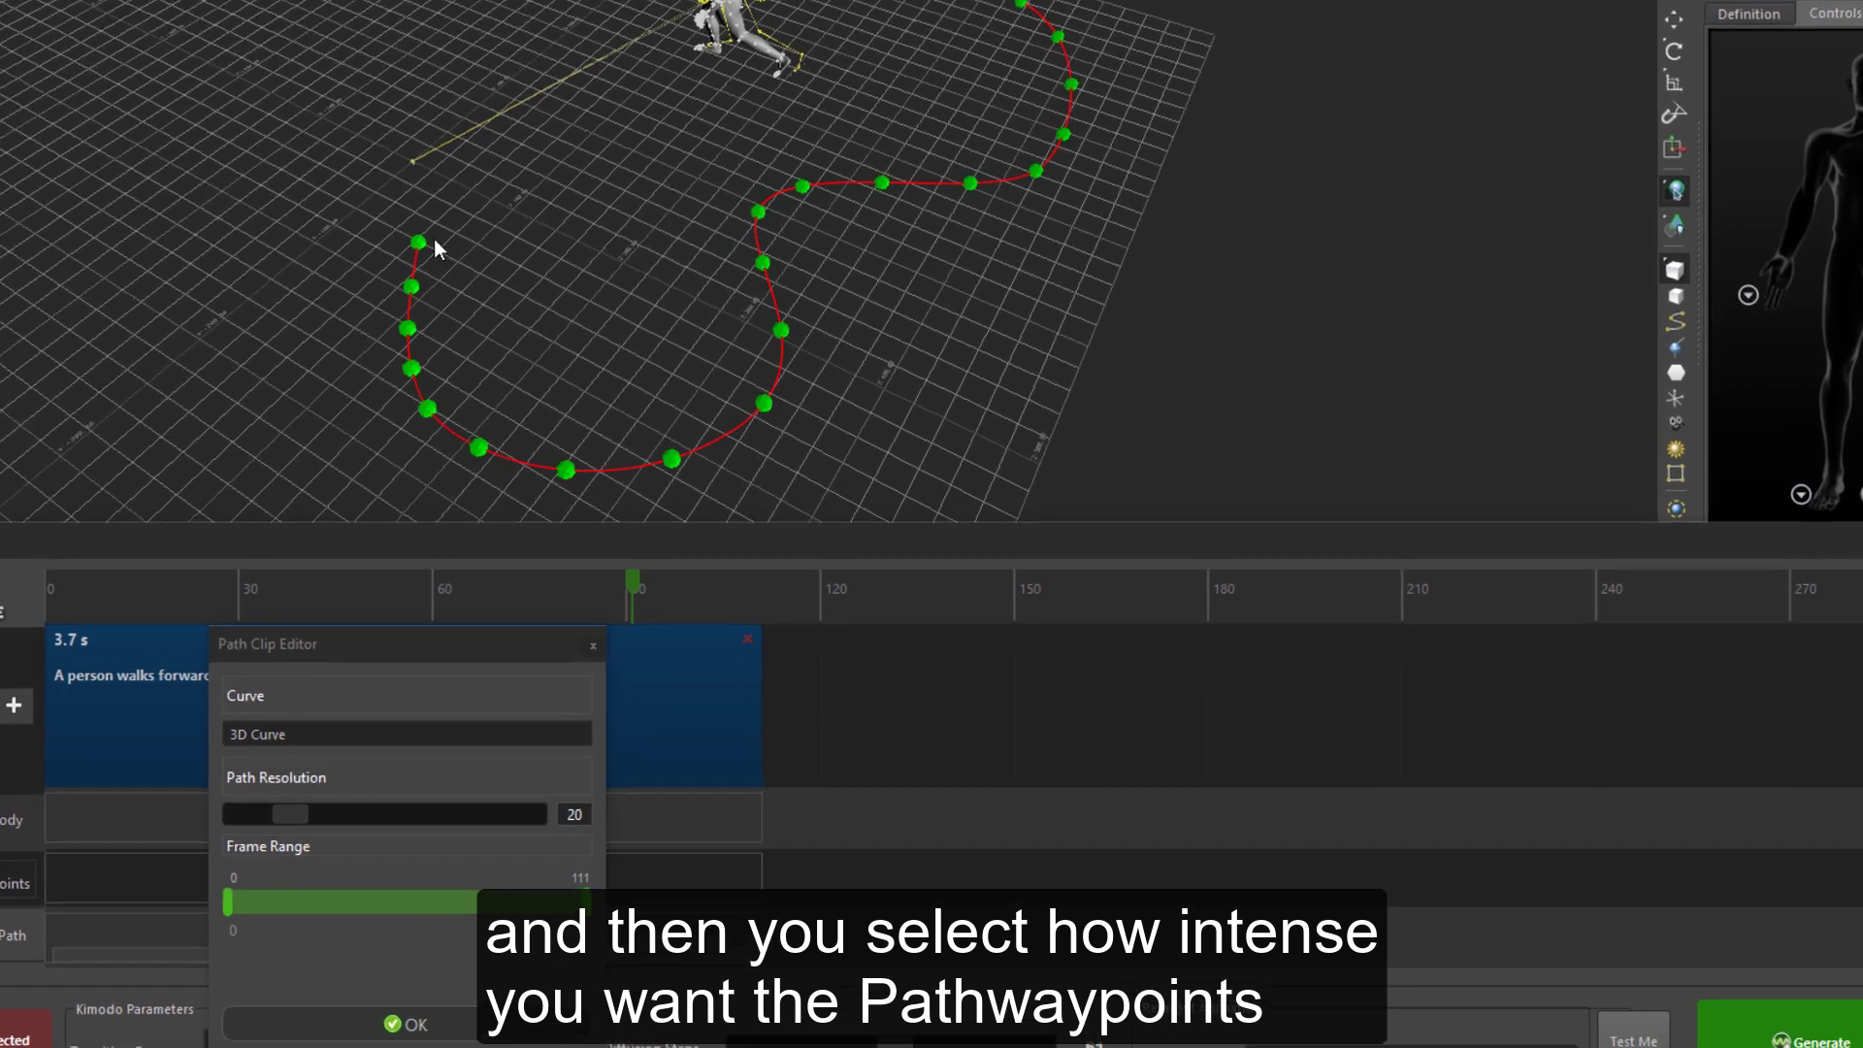
Set the start of the path clip's frame range to frame 26.
left_click_drag(591, 544, 555, 462)
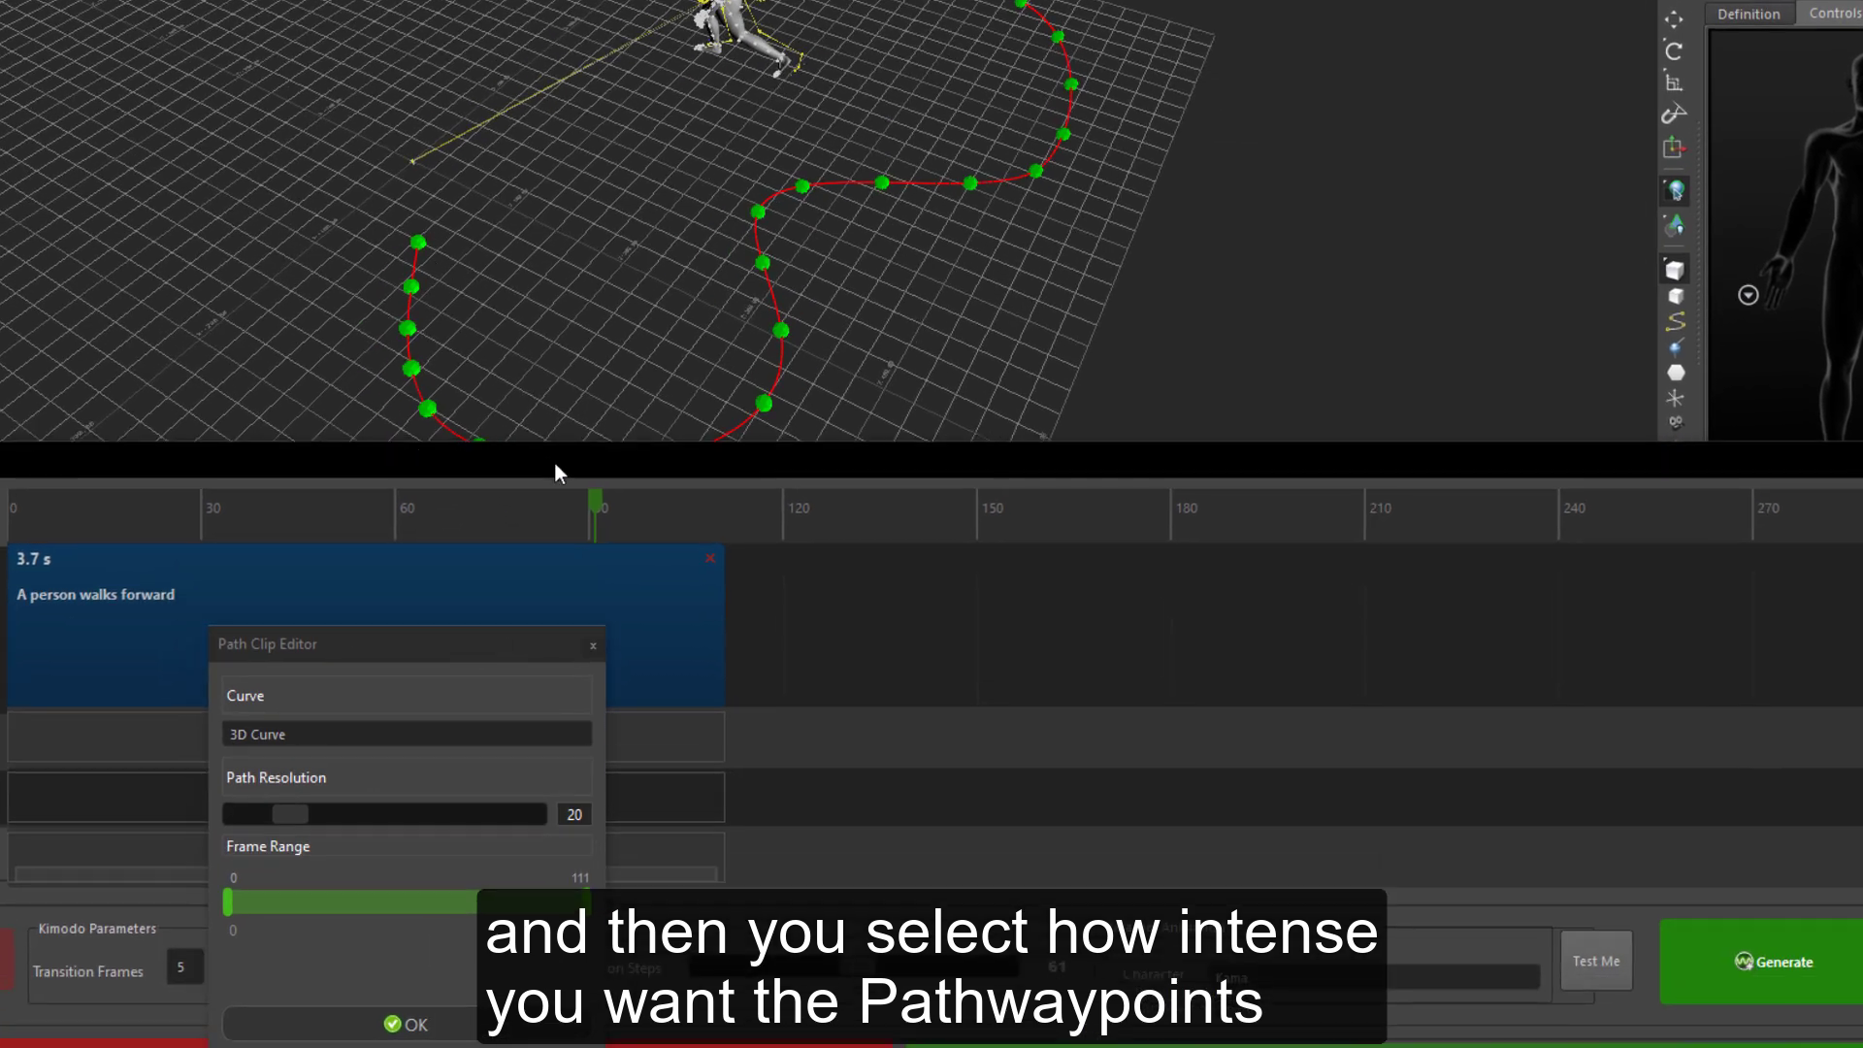
left_click_drag(469, 638, 493, 604)
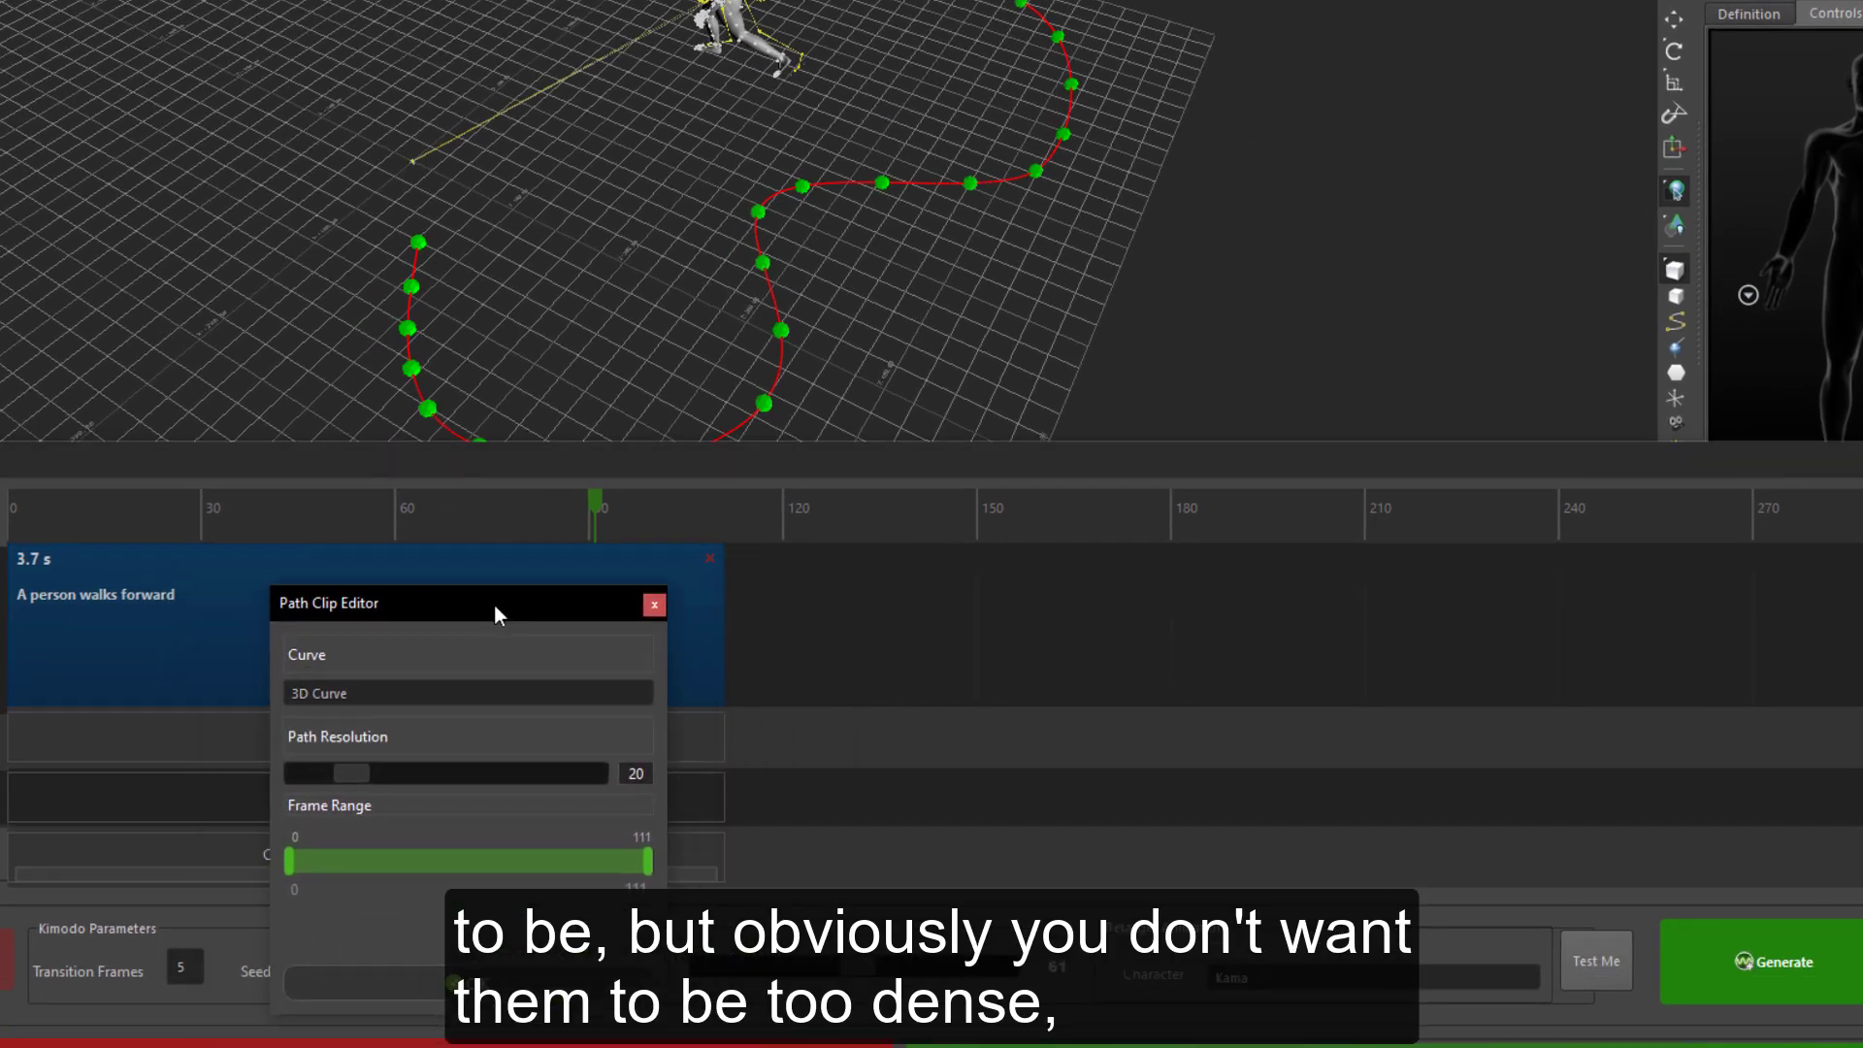
left_click_drag(287, 871, 341, 870)
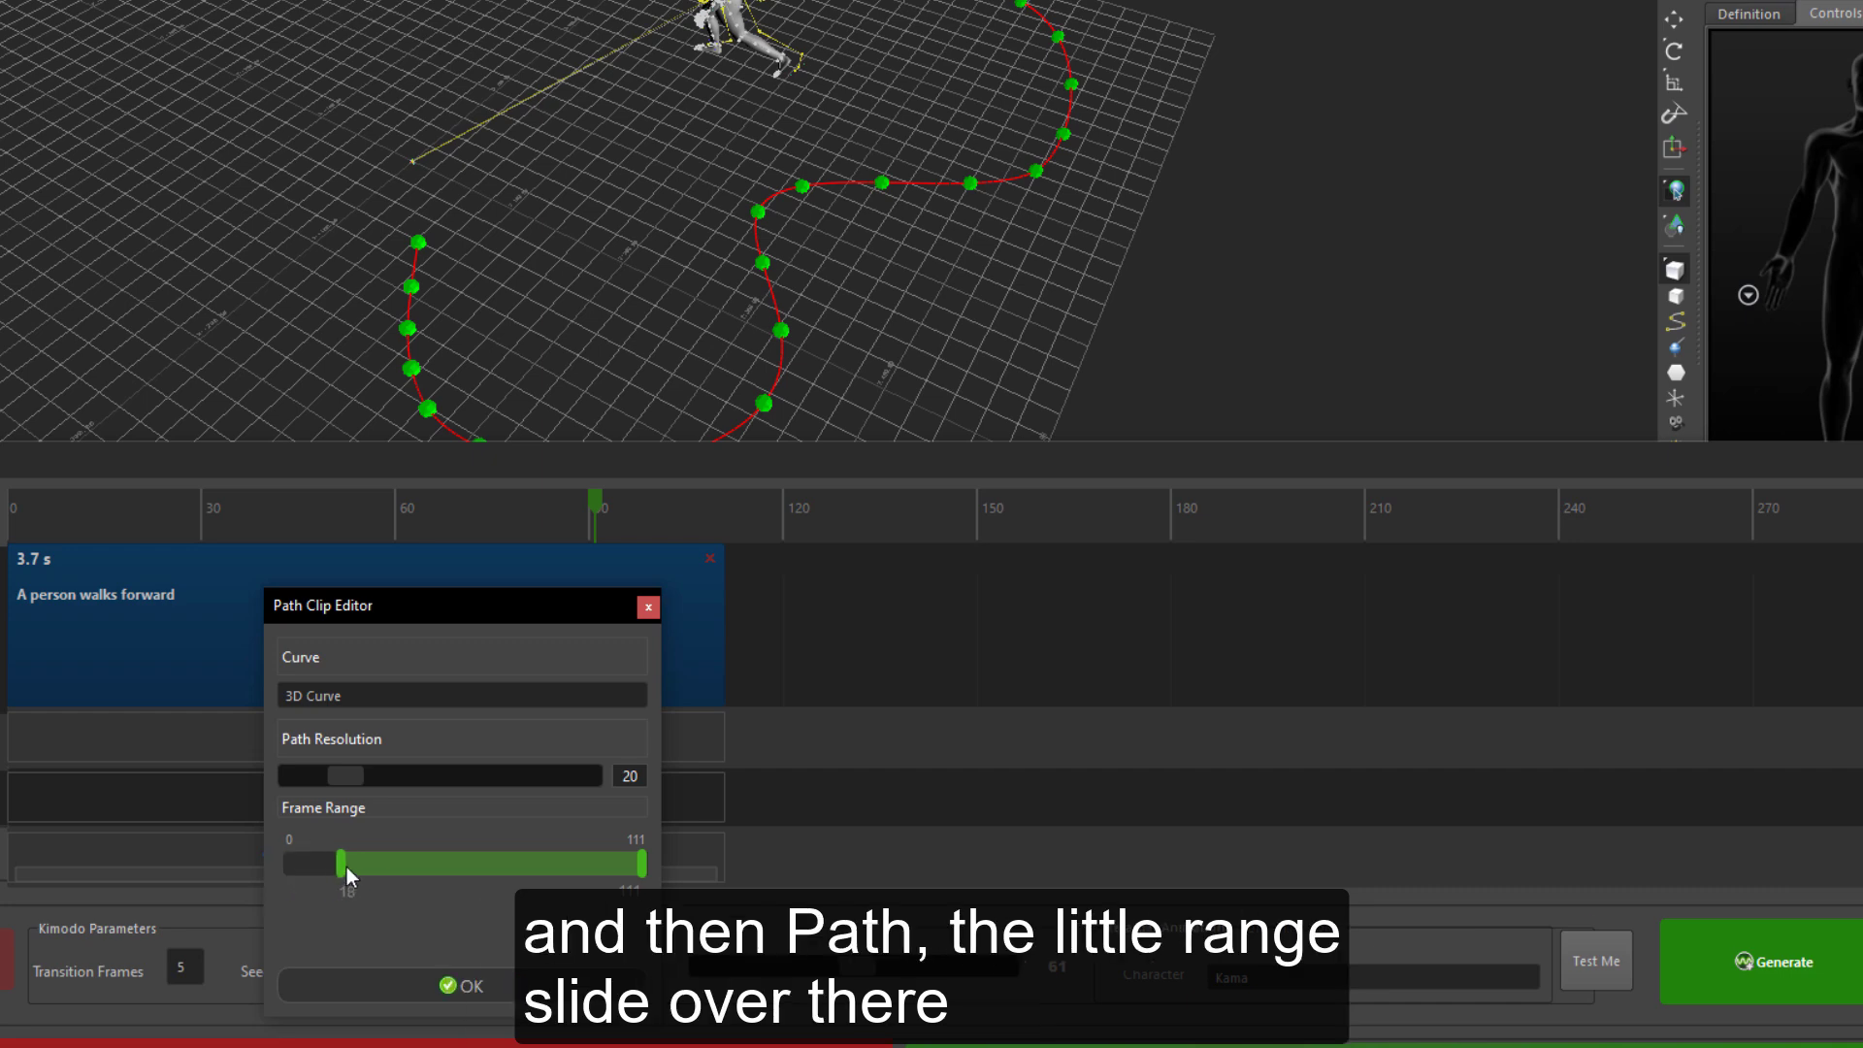
left_click_drag(486, 283, 597, 272, "ctrl+shift")
mouse_move(522, 335)
left_mouse_down()
mouse_move(603, 357)
mouse_move(578, 297)
mouse_move(635, 315)
mouse_move(535, 342)
mouse_move(493, 329)
left_mouse_up()
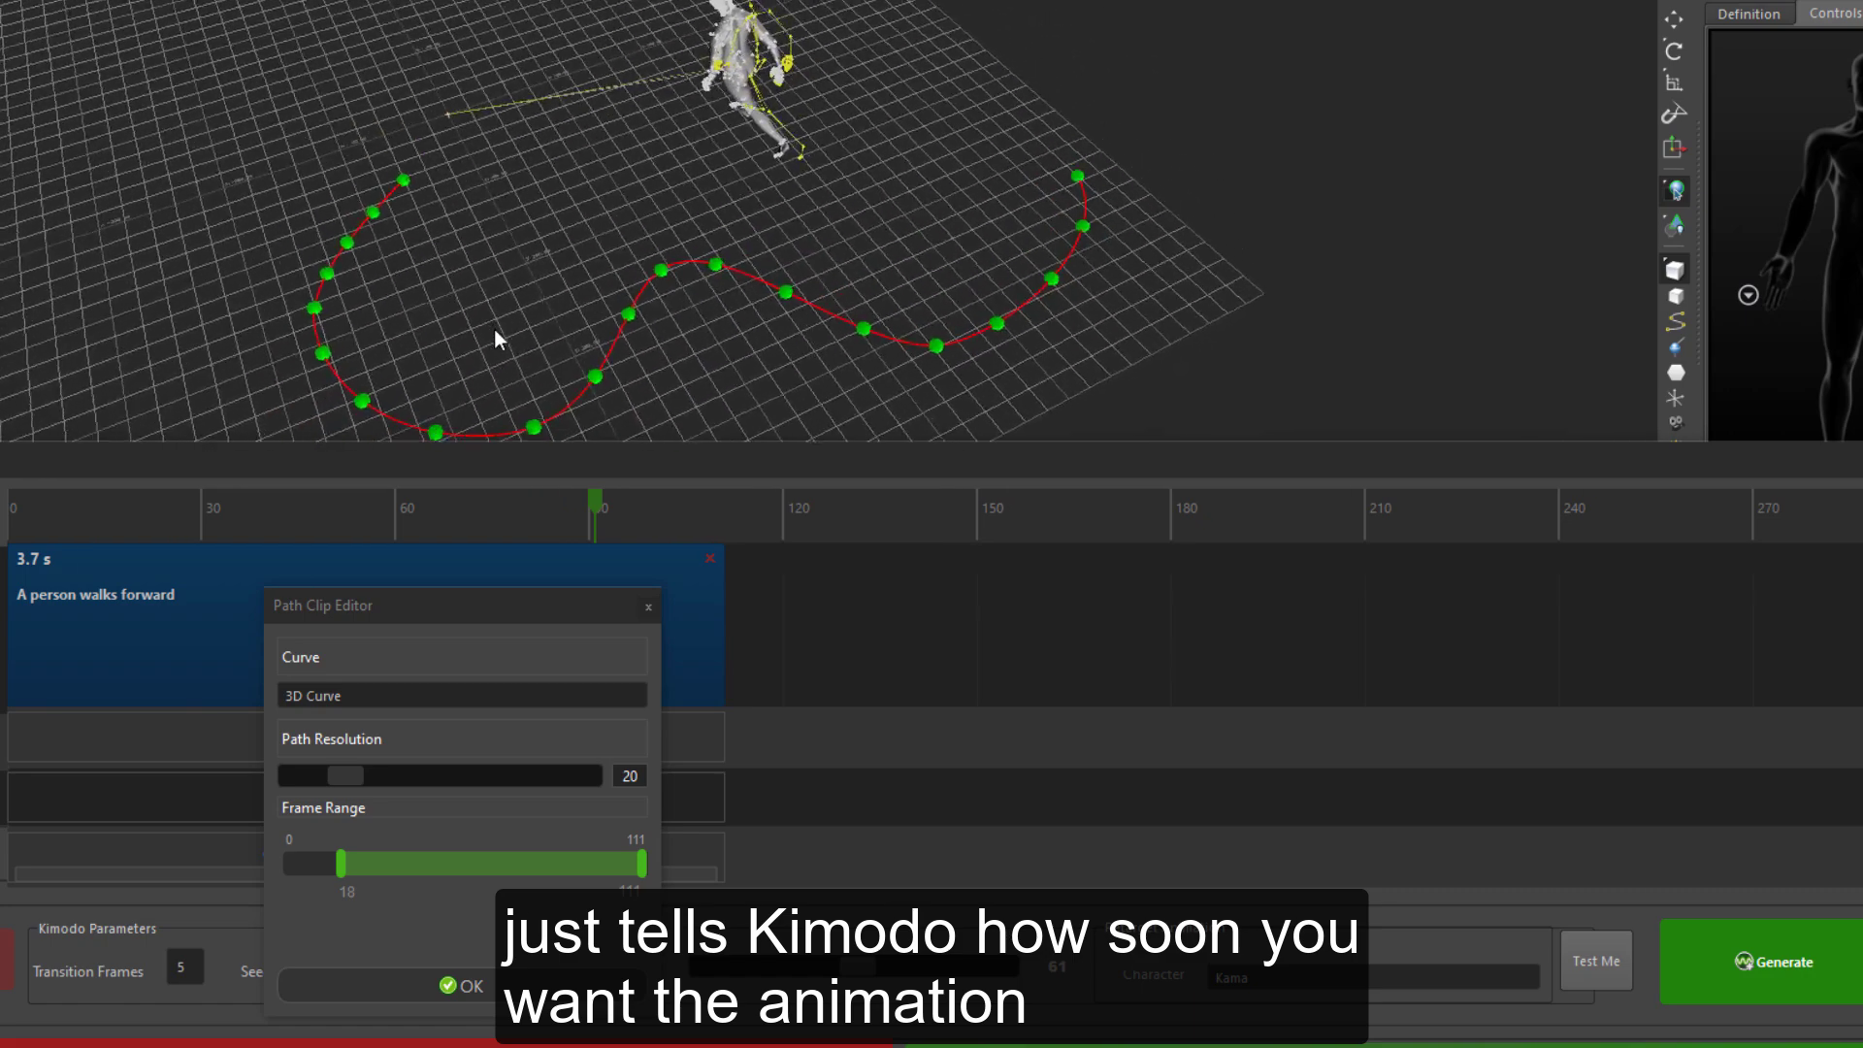
left_click_drag(338, 866, 363, 867)
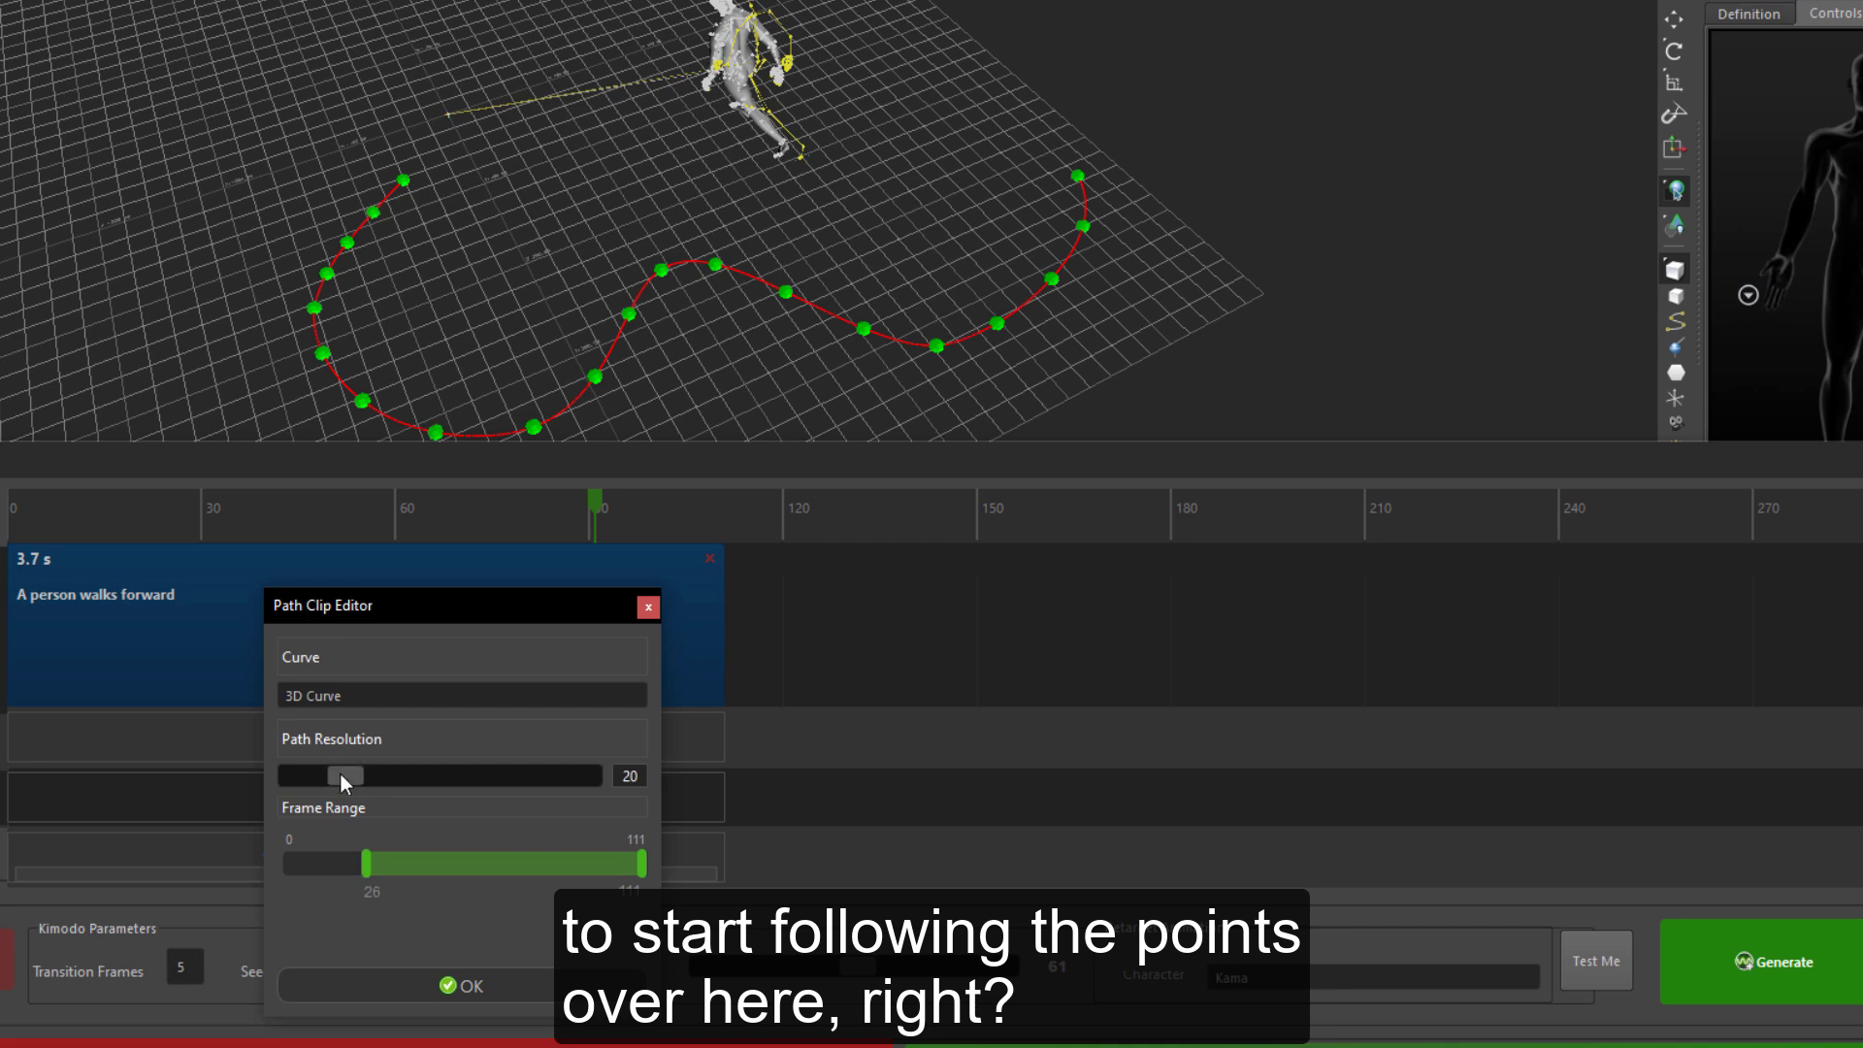
mouse_move(341, 774)
left_mouse_down()
mouse_move(310, 774)
mouse_move(346, 782)
left_mouse_up()
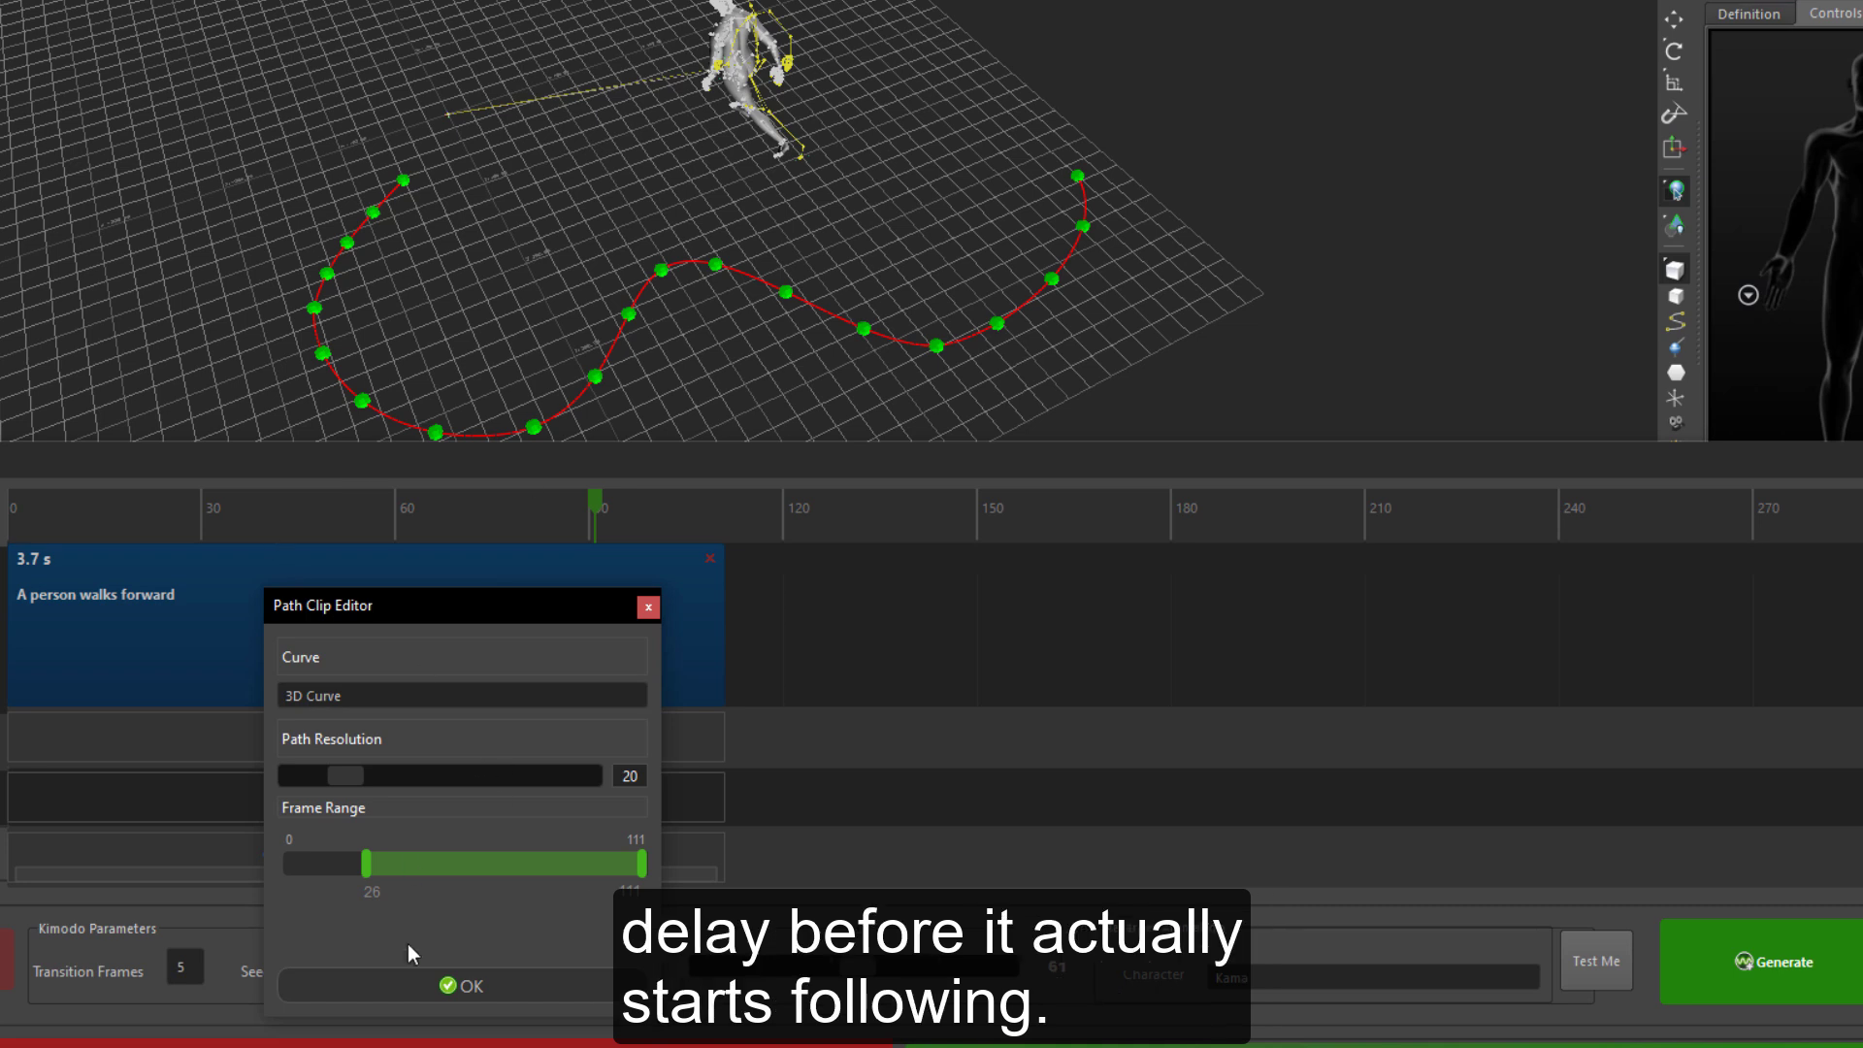
Apply the path clip settings and scrub through the generated walk to check how closely the character follows the curve.
left_click(456, 986)
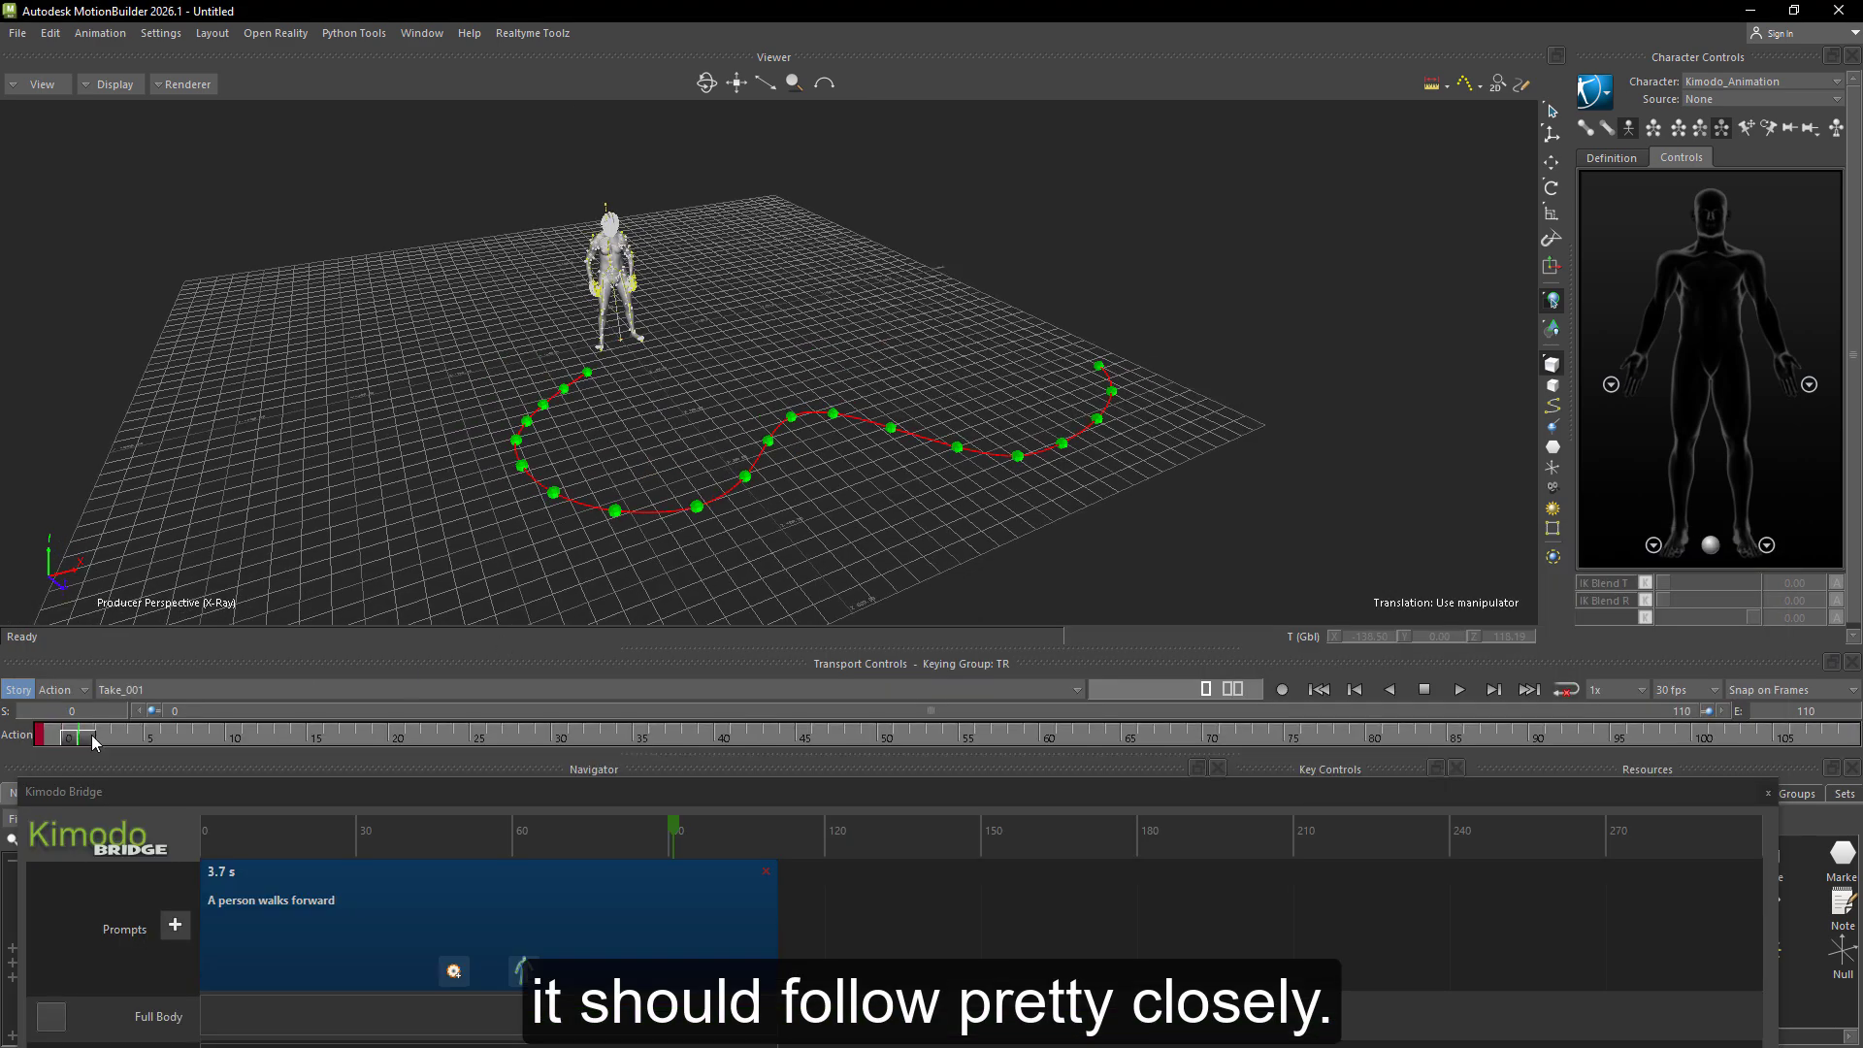
left_click_drag(217, 735, 374, 735)
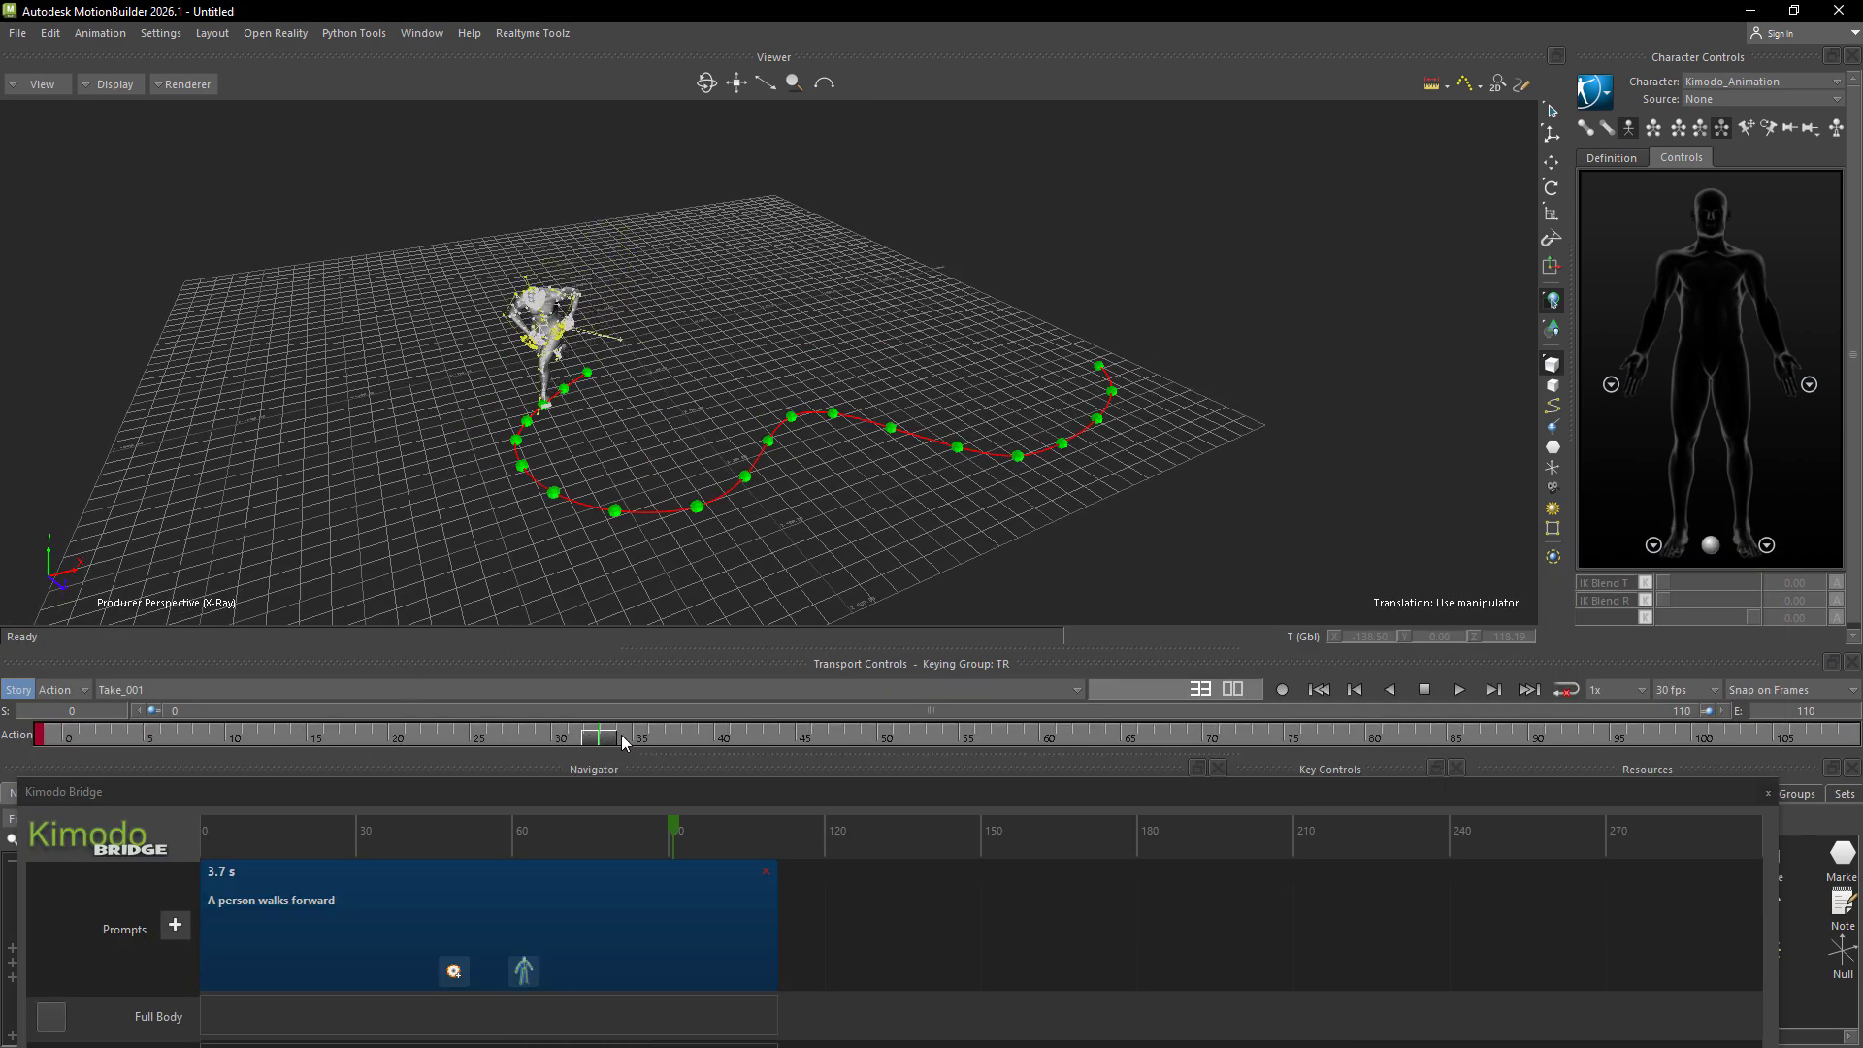
left_click_drag(774, 735, 561, 689)
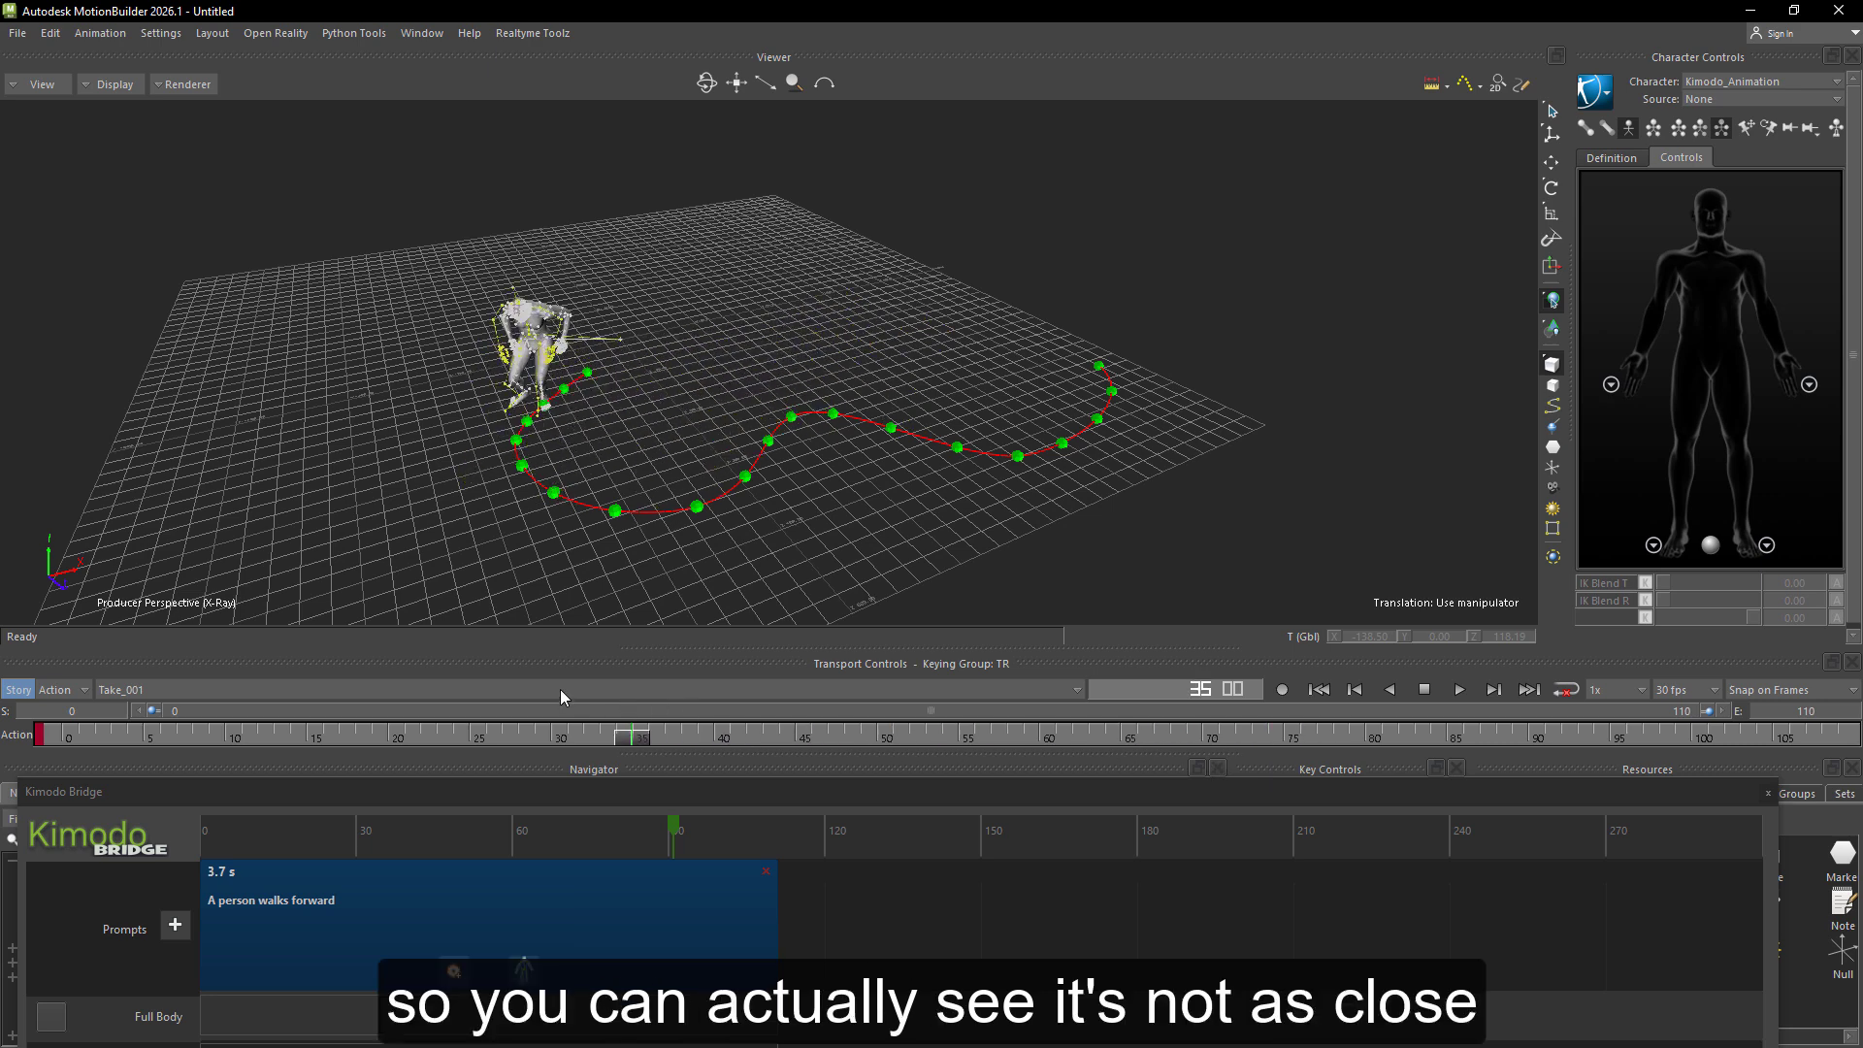
left_click_drag(318, 684, 512, 699)
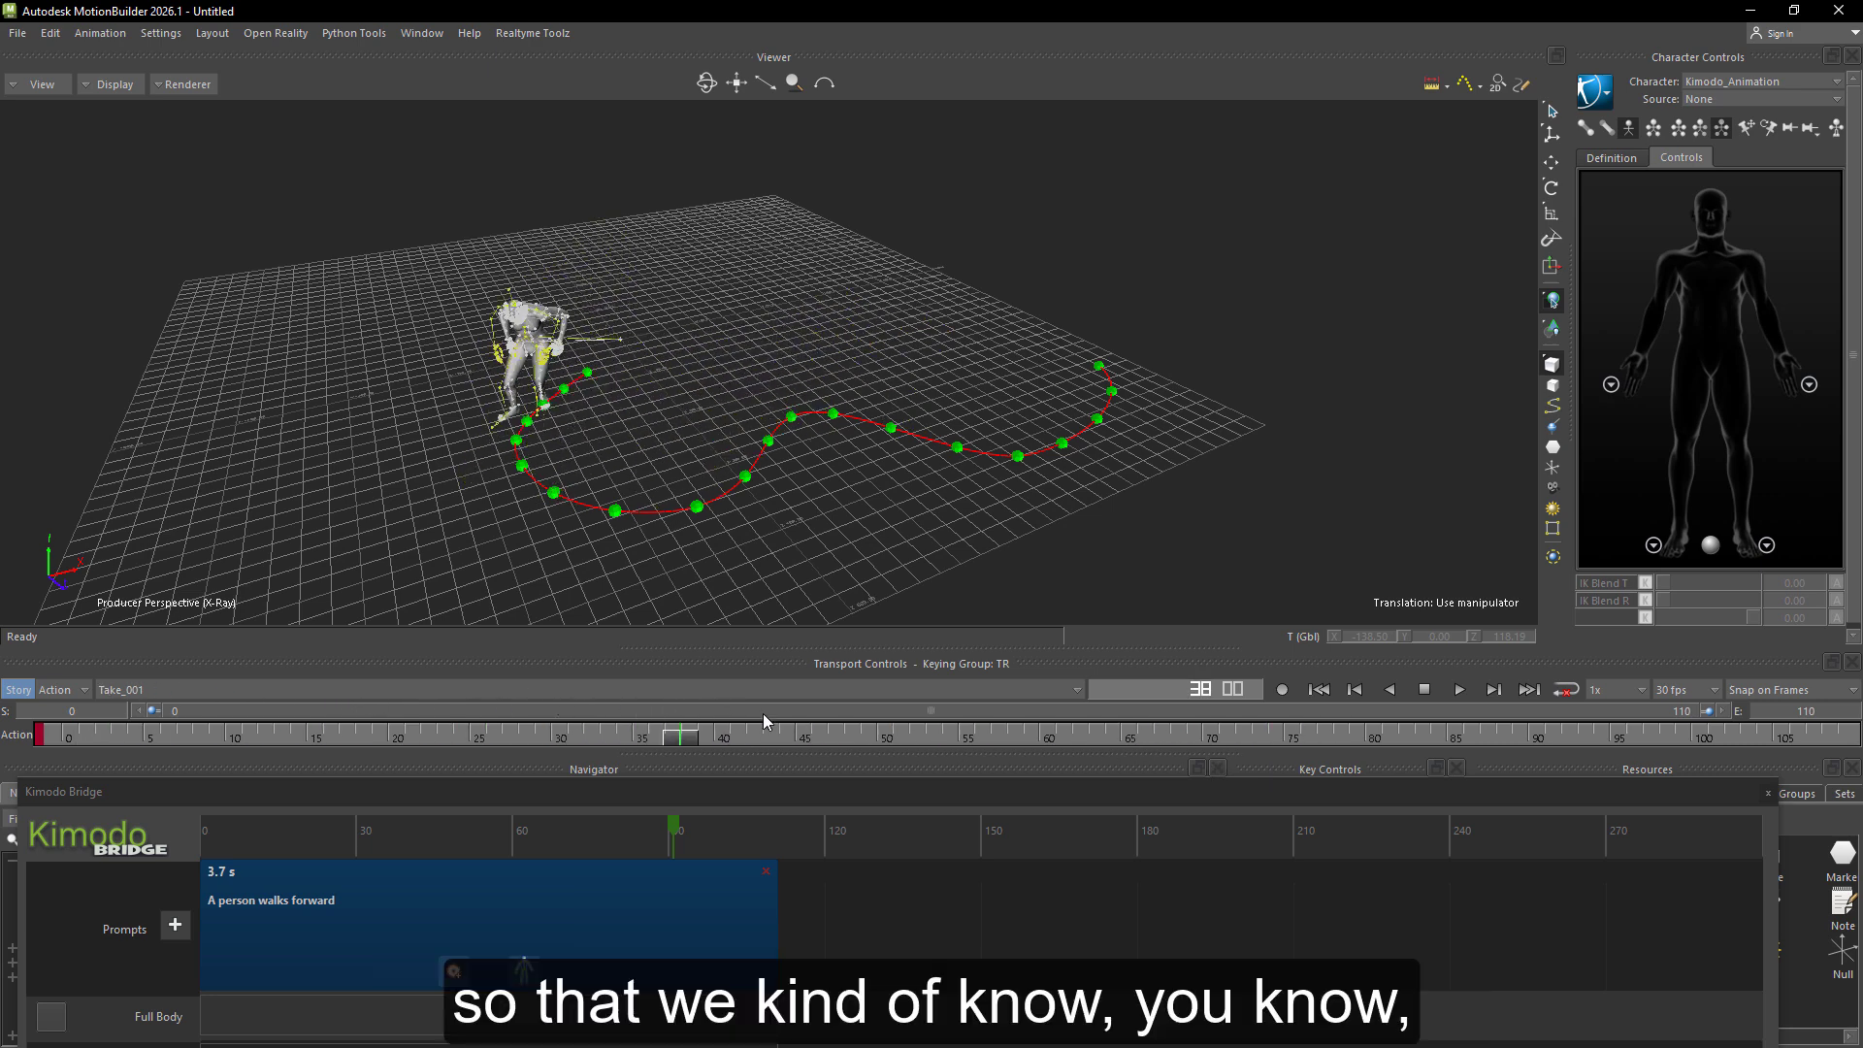
left_click_drag(763, 718, 466, 737)
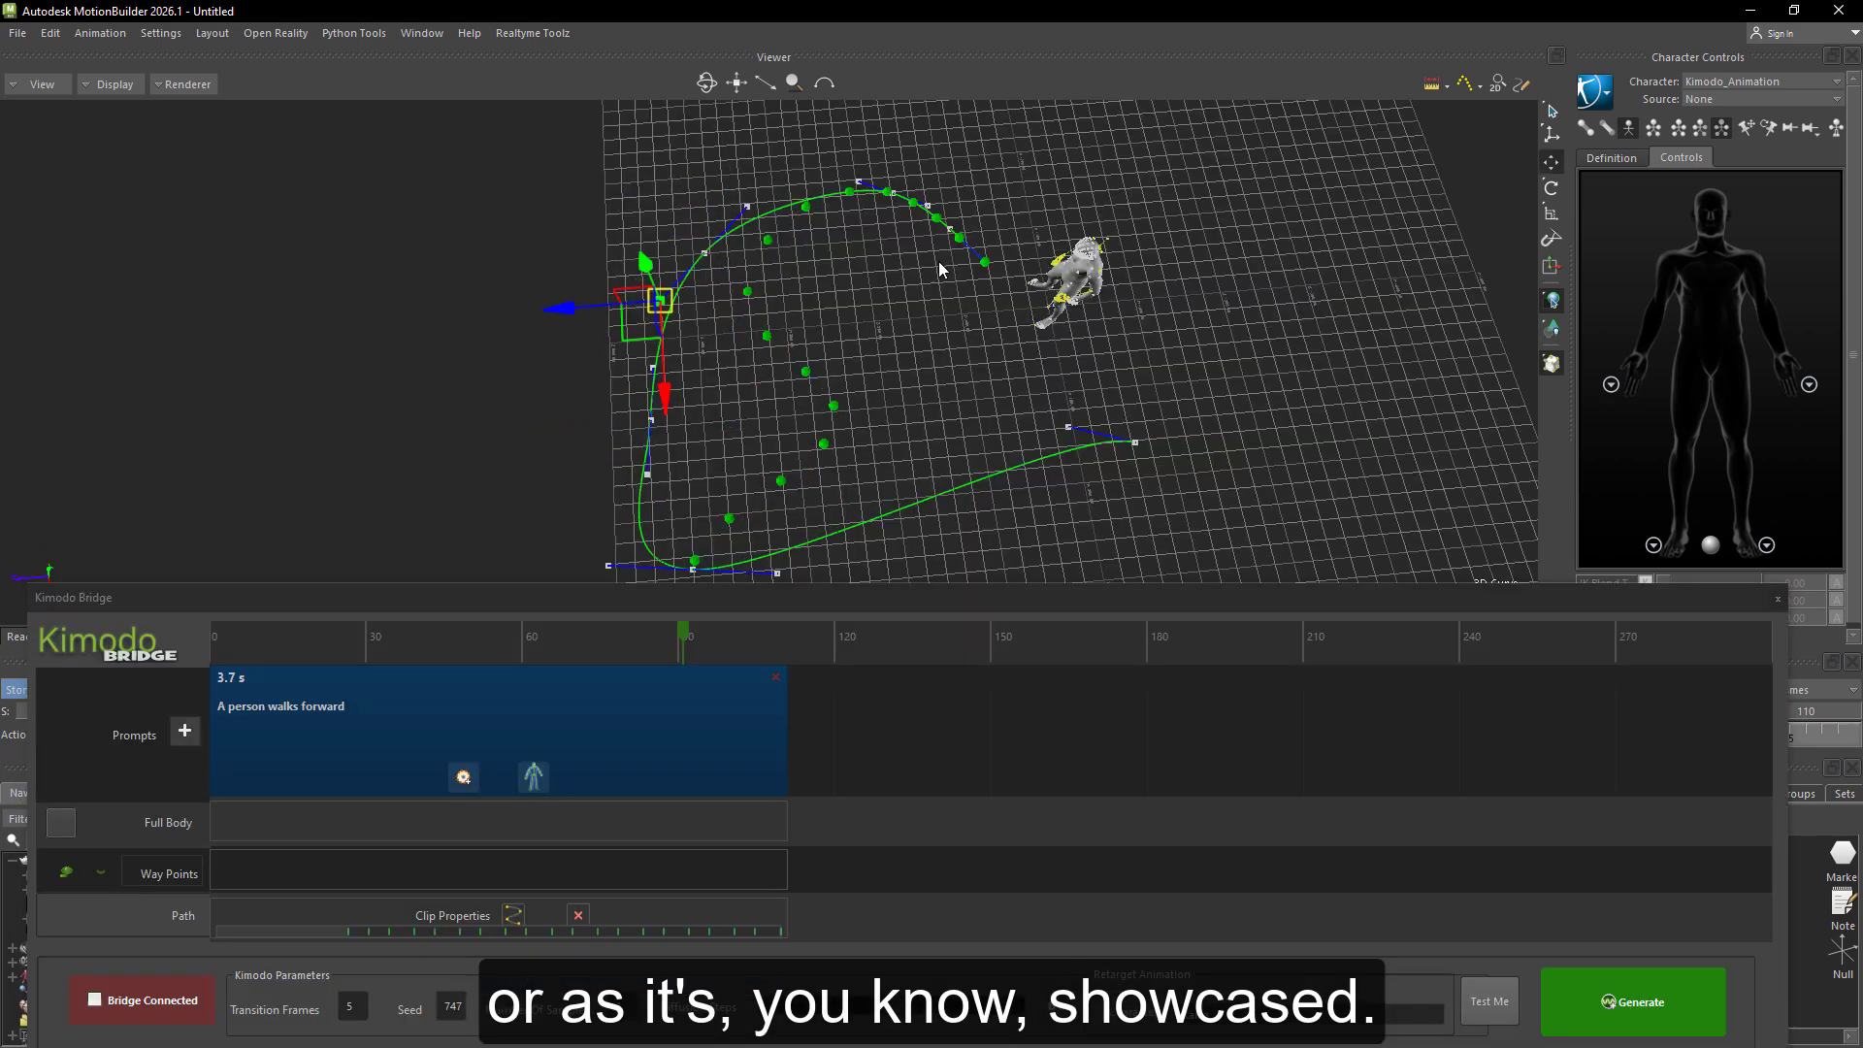
Reshape the 3D Curve by moving its points and tangents into a wide, nearly closed loop on the floor.
left_click(676, 366)
left_click_drag(874, 408, 892, 272, "shift")
left_click_drag(707, 437, 807, 457)
left_click_drag(1090, 282, 1064, 470)
left_click(875, 326)
left_click_drag(948, 308, 1120, 156, "shift")
left_click(827, 280)
left_click_drag(873, 291, 1097, 544, "ctrl+shift")
left_click_drag(1014, 436, 1073, 449)
left_click_drag(843, 543, 1010, 388, "shift")
Set the path resolution to 39 and the frame range start to frame 7, and generate the animation.
left_click(514, 915)
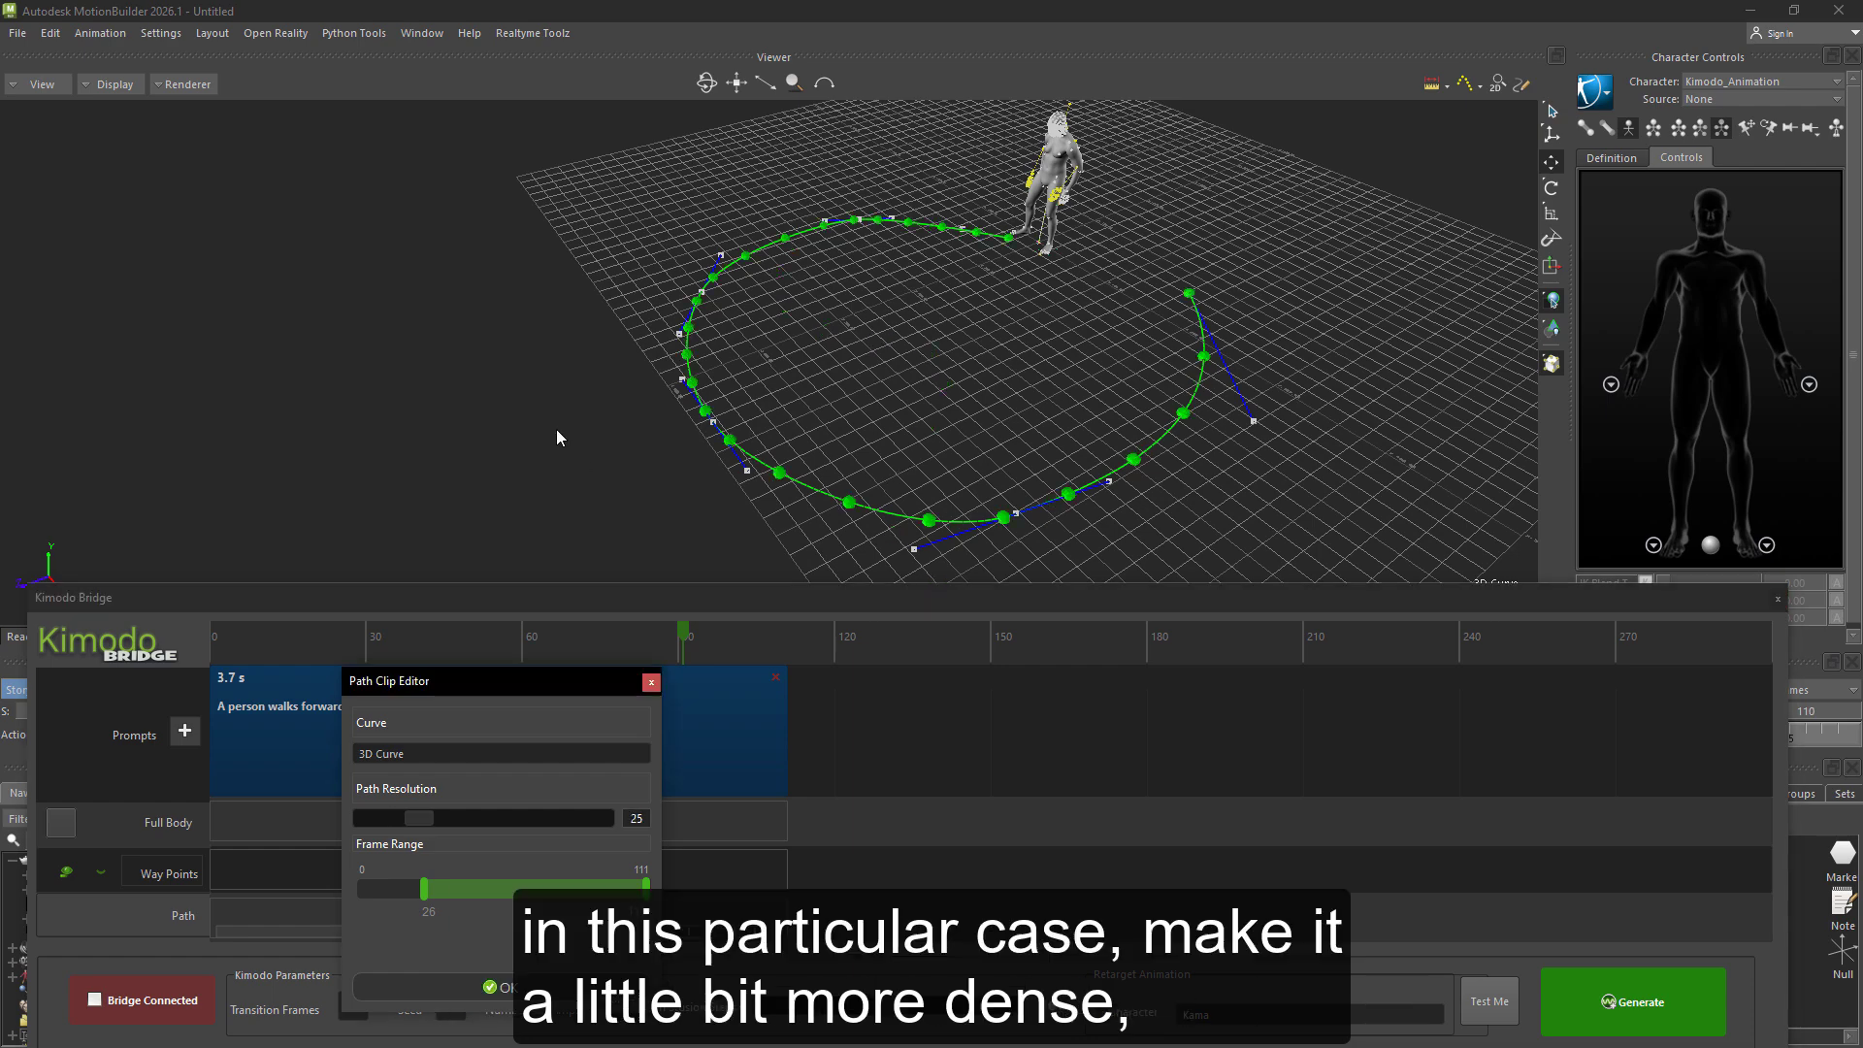
left_click_drag(432, 817, 456, 819)
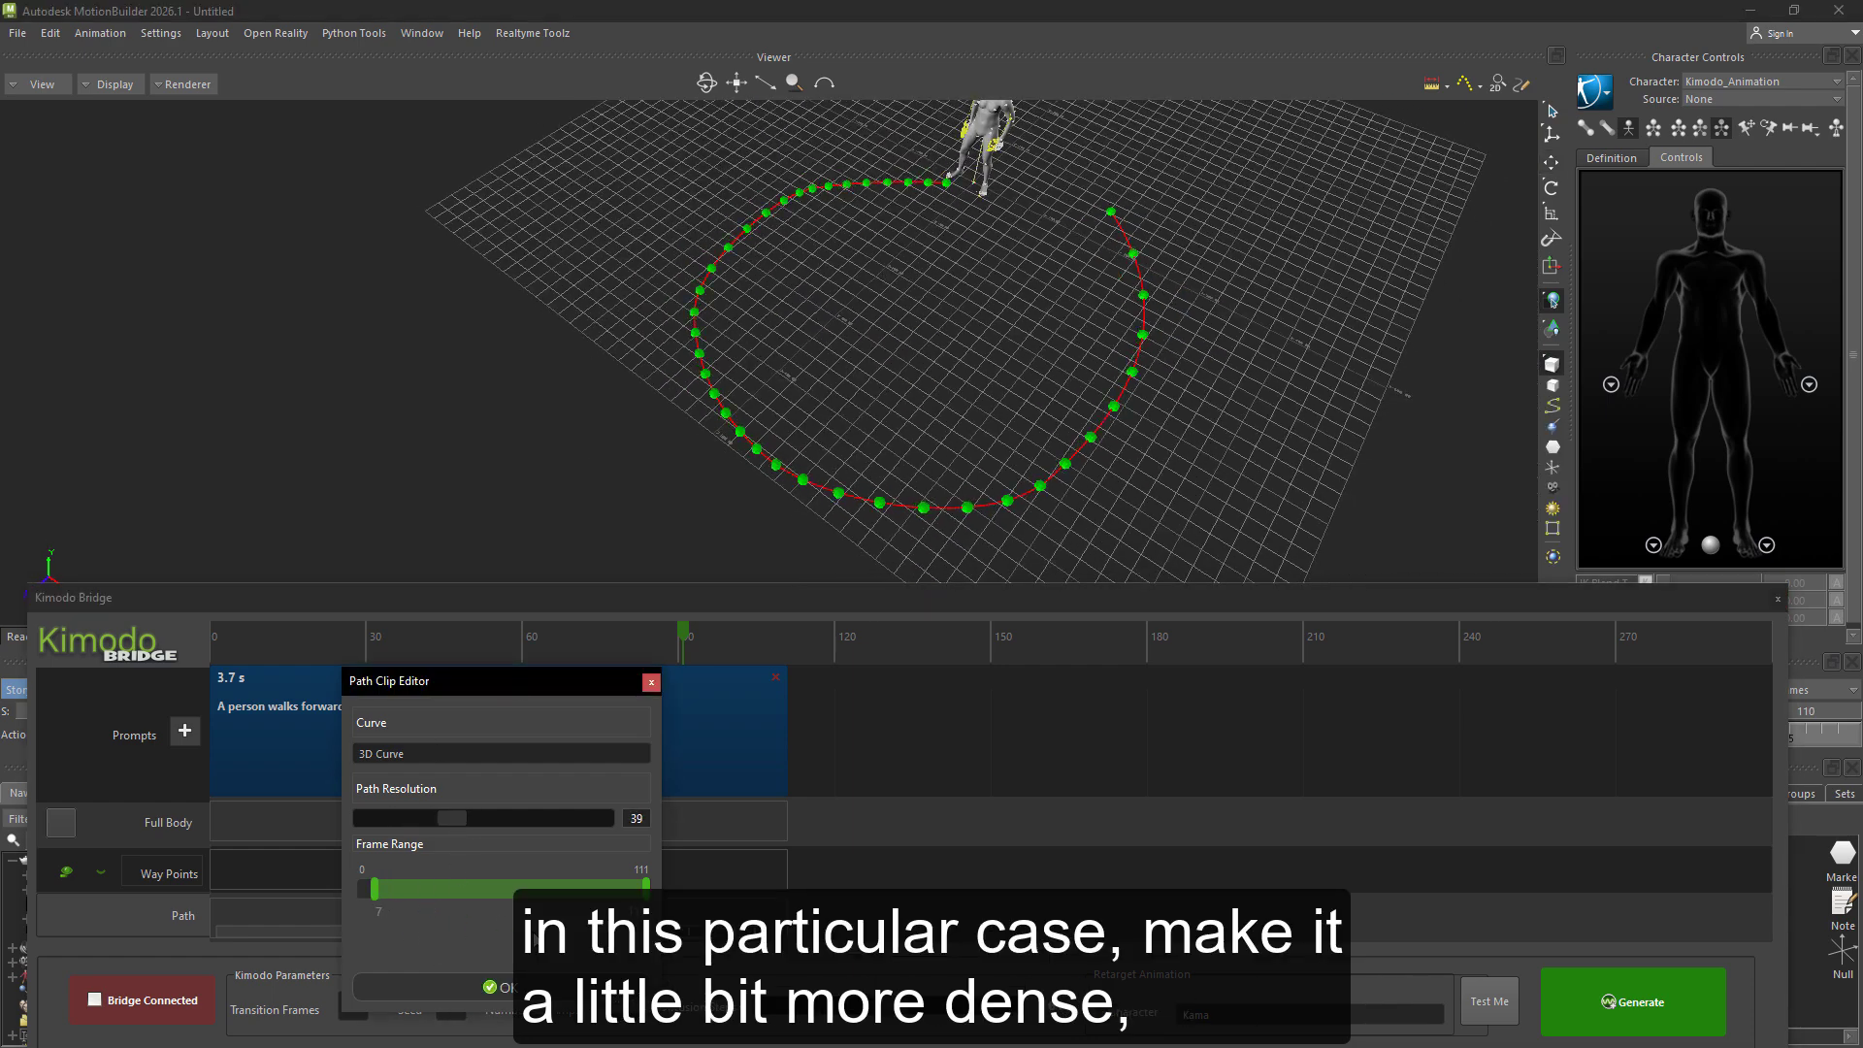
left_click(500, 987)
left_click_drag(805, 504, 815, 456, "ctrl+shift")
left_click(1632, 1001)
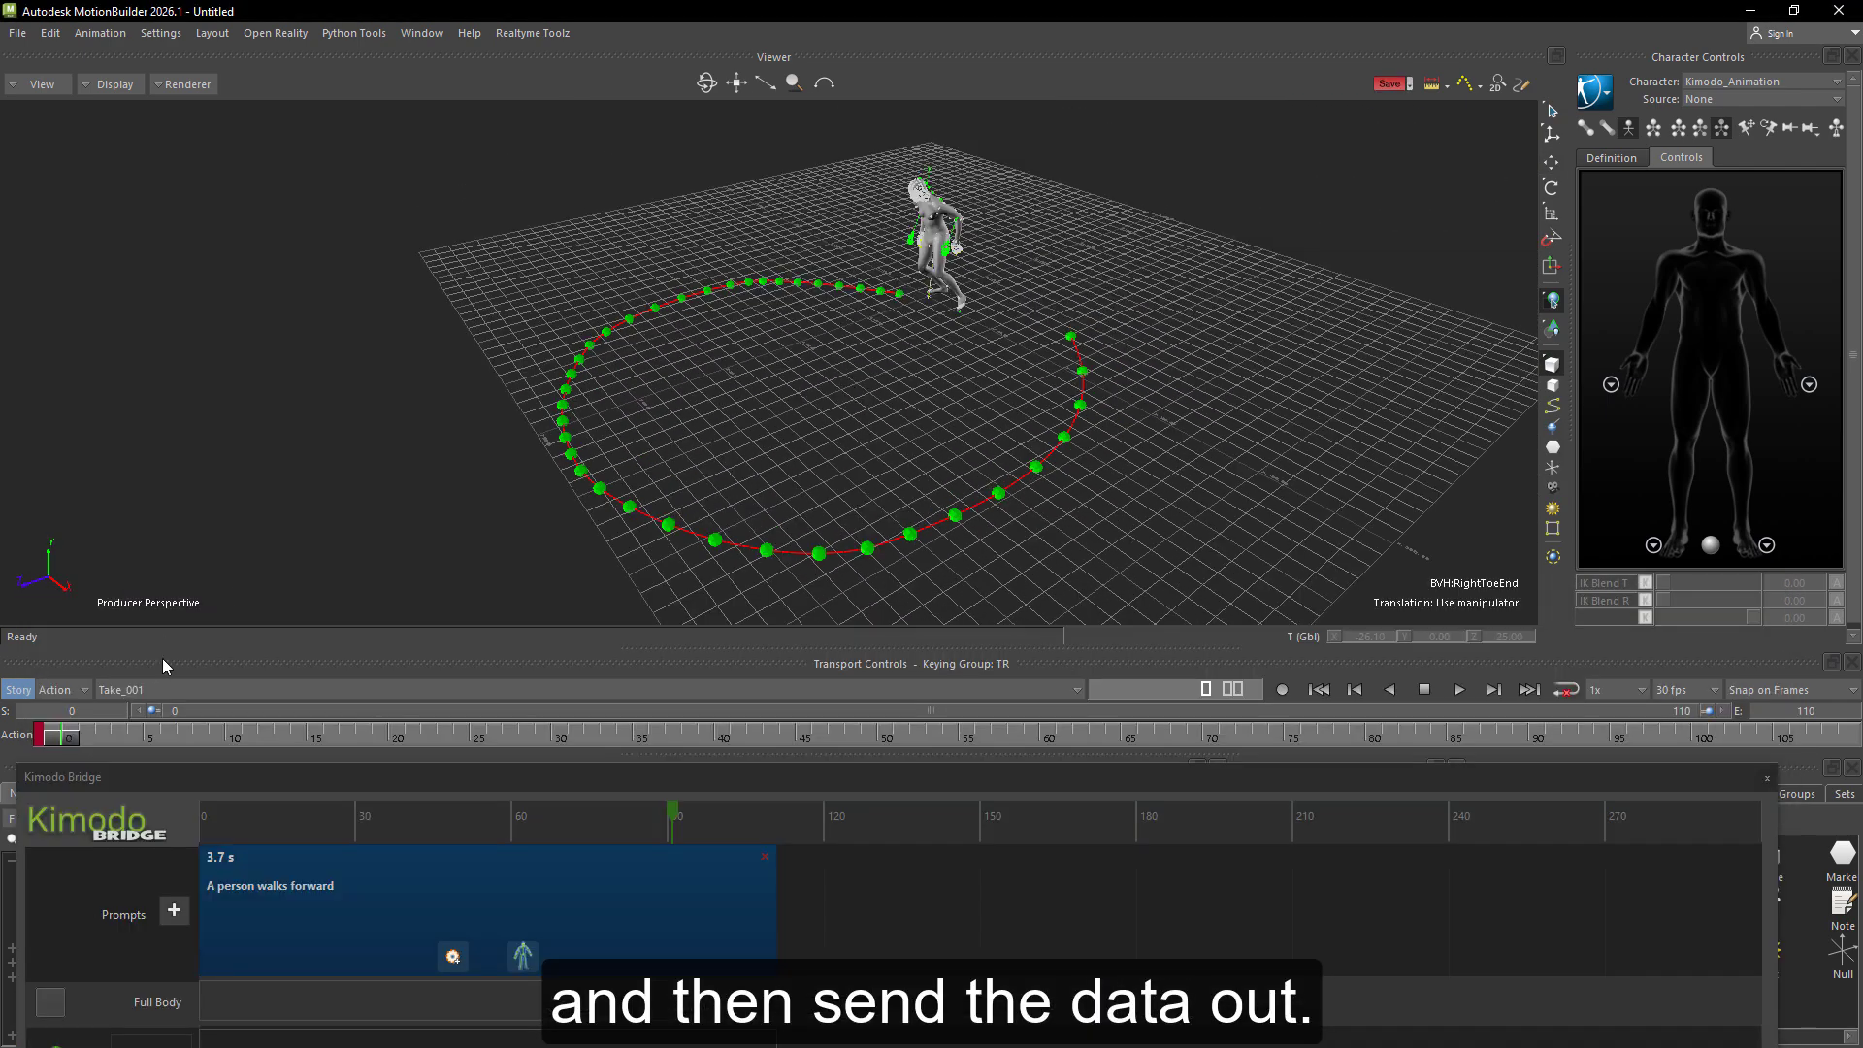
Scrub through the newly generated animation to check how accurately the character follows the looped path.
left_click_drag(77, 726, 289, 737)
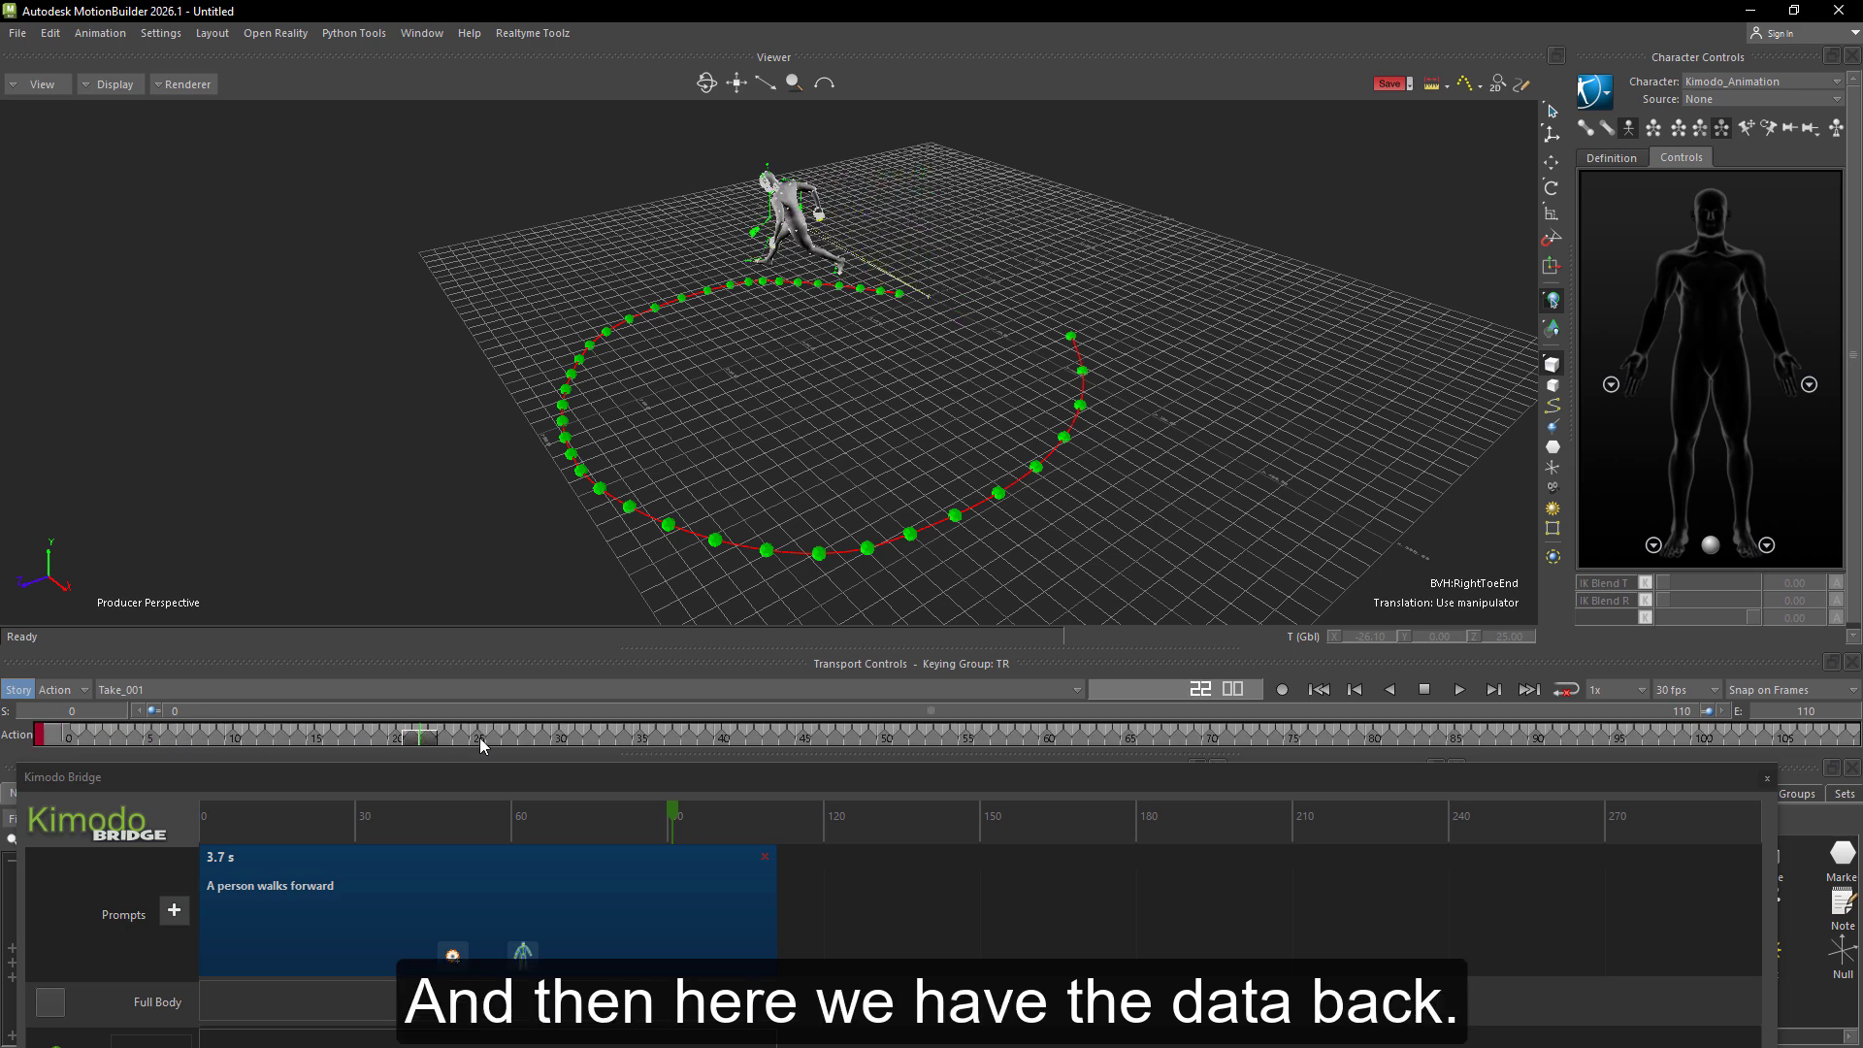
left_click_drag(824, 740, 1181, 741)
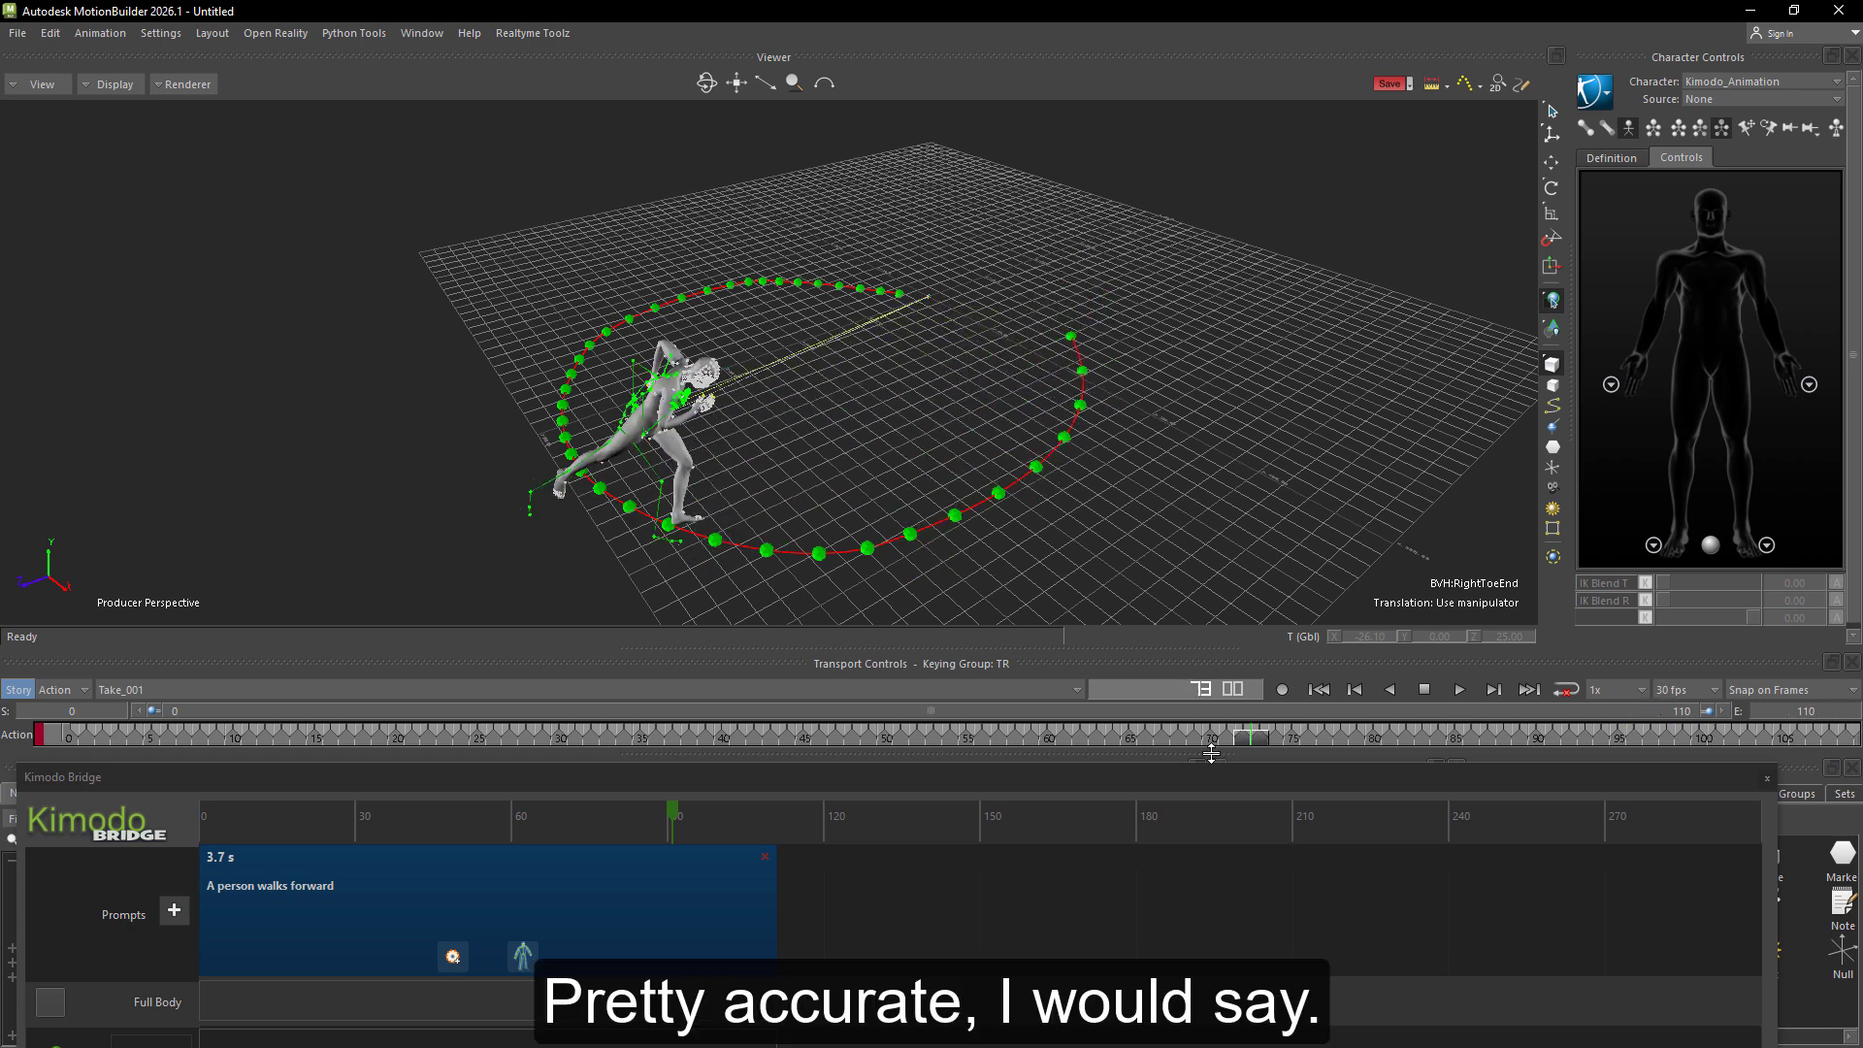
left_click_drag(1181, 742, 1119, 741)
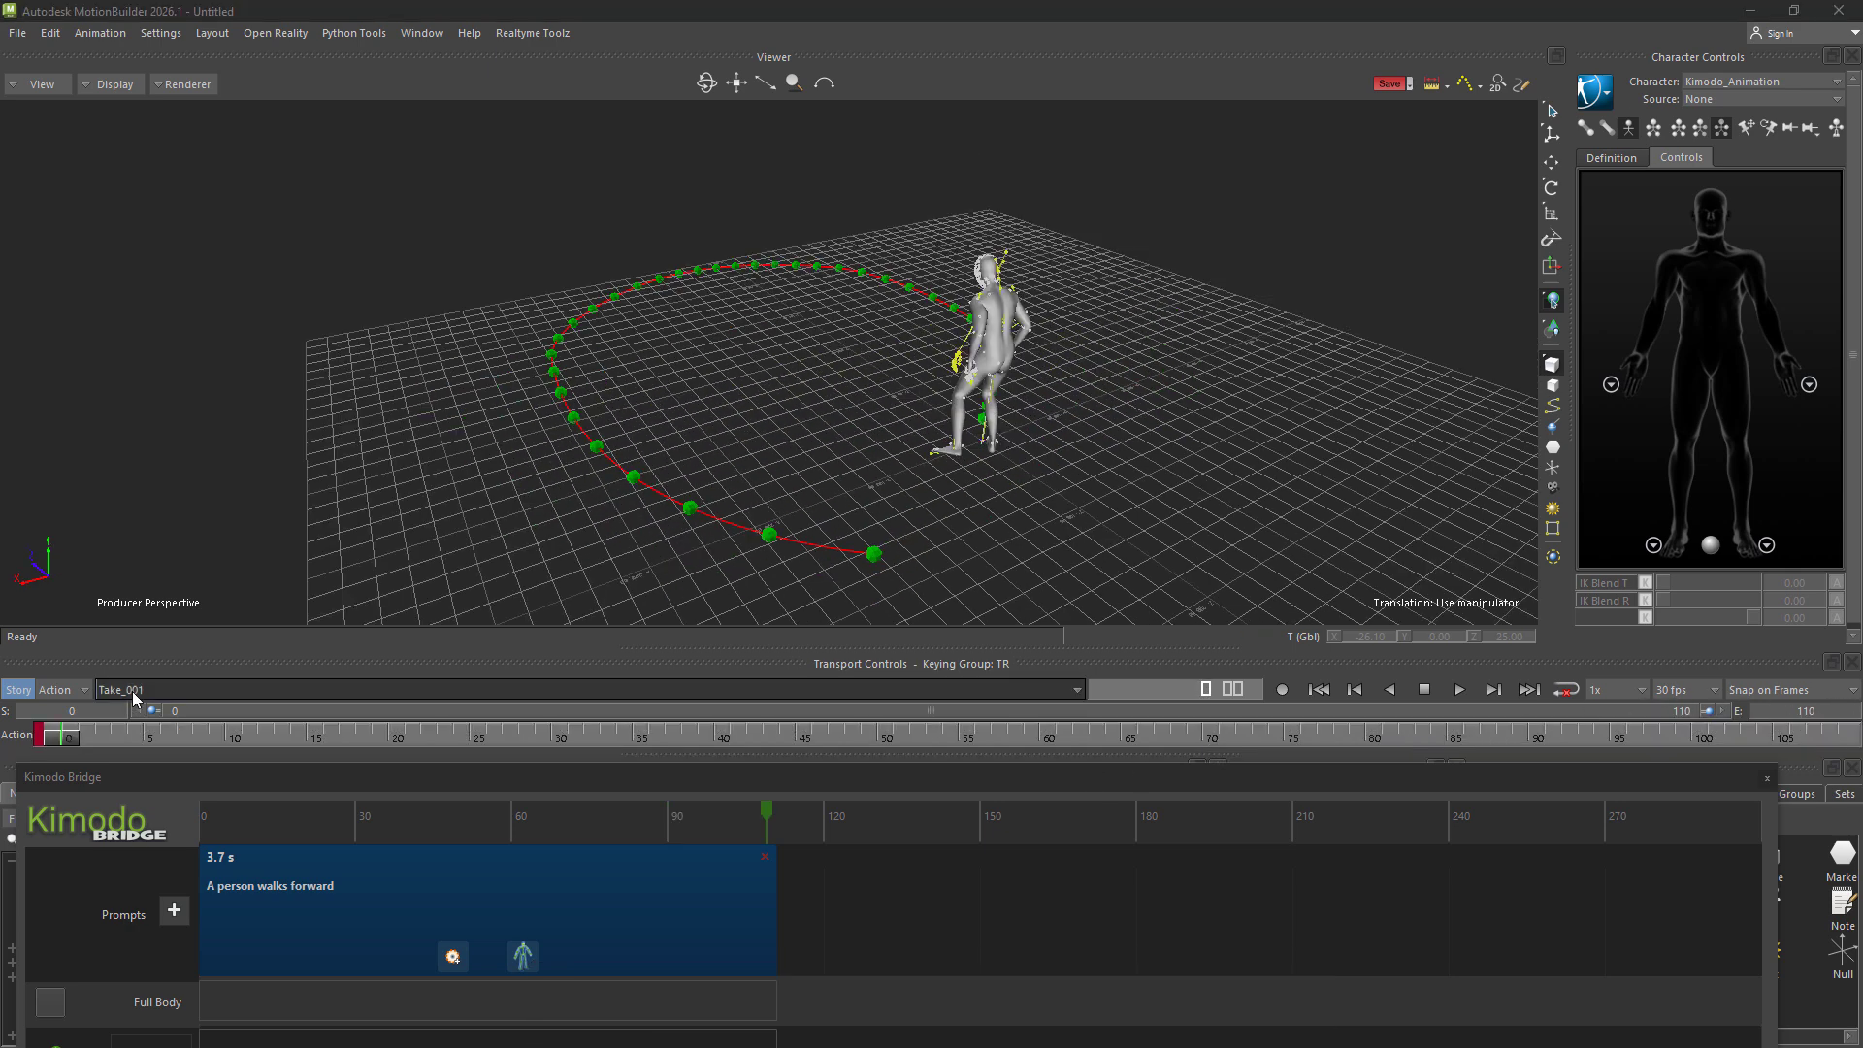
Review the earlier generated takes by switching to Take_003, scrubbing through it, and switching to Take_002.
left_click(136, 691)
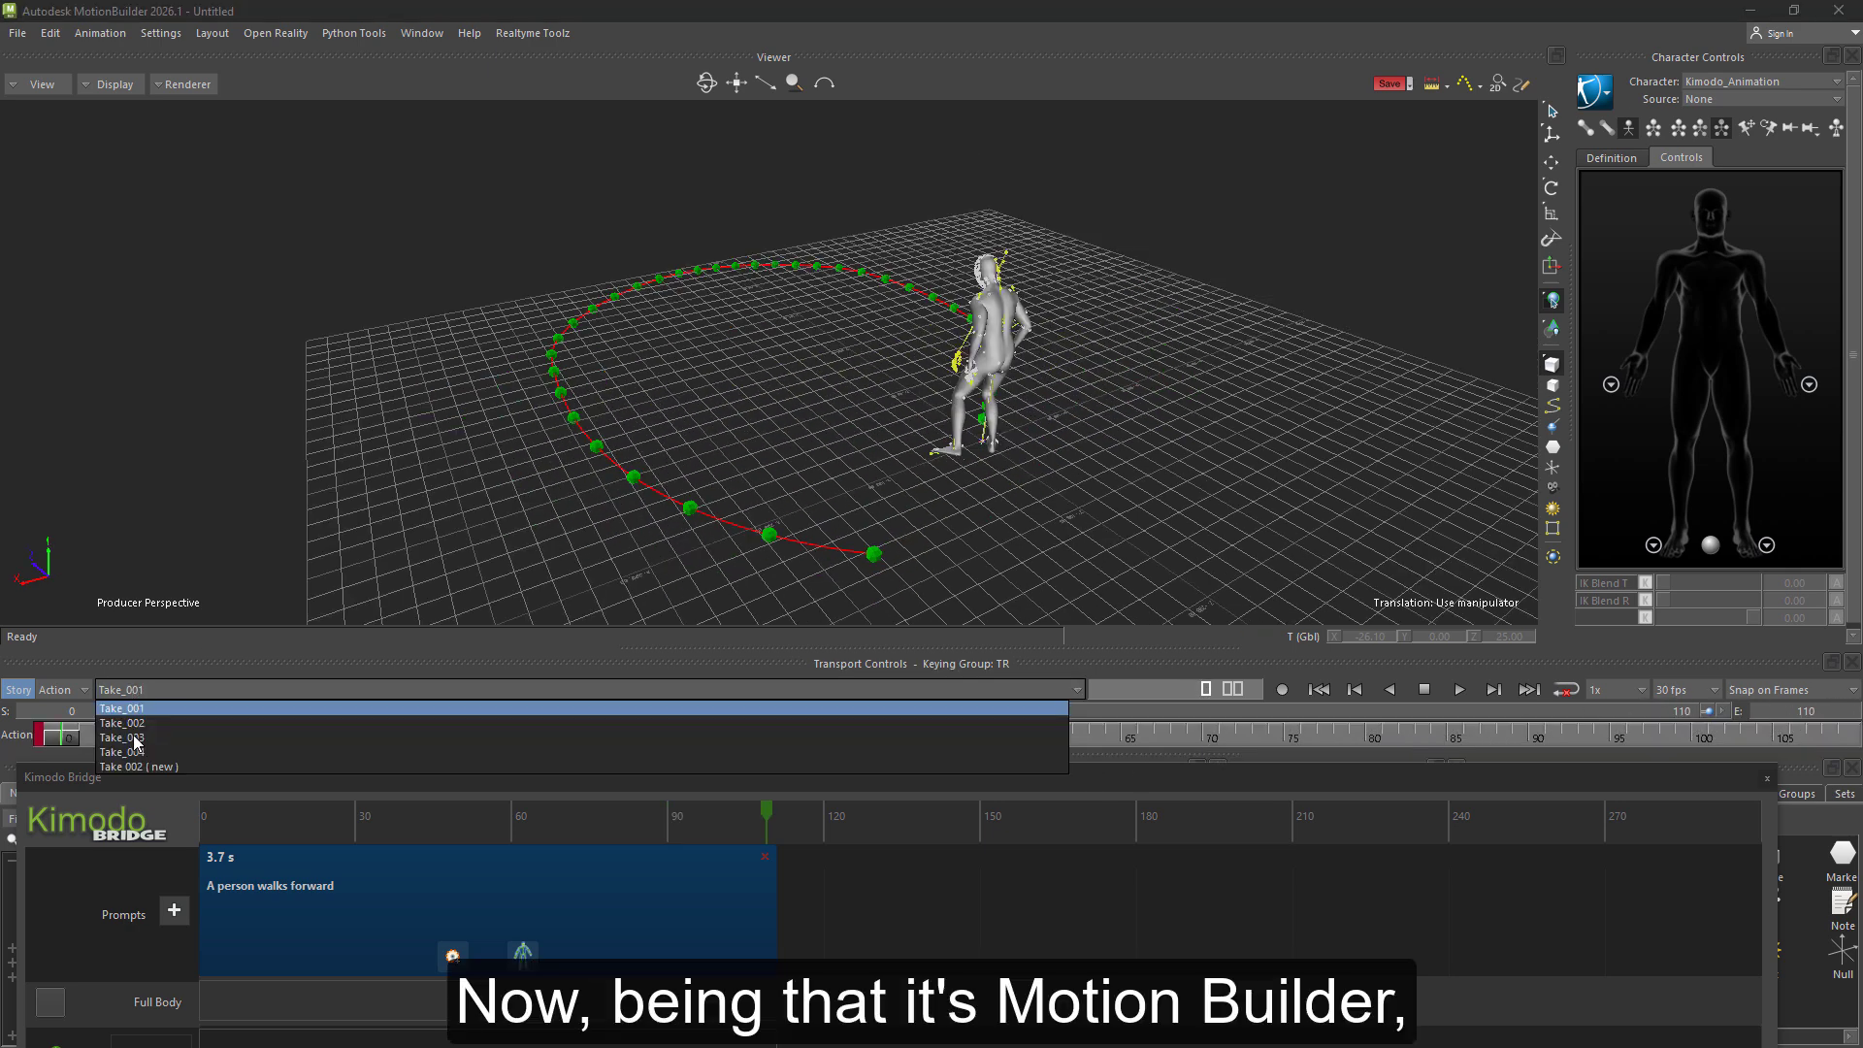
left_click(135, 740)
left_click_drag(67, 739, 893, 752)
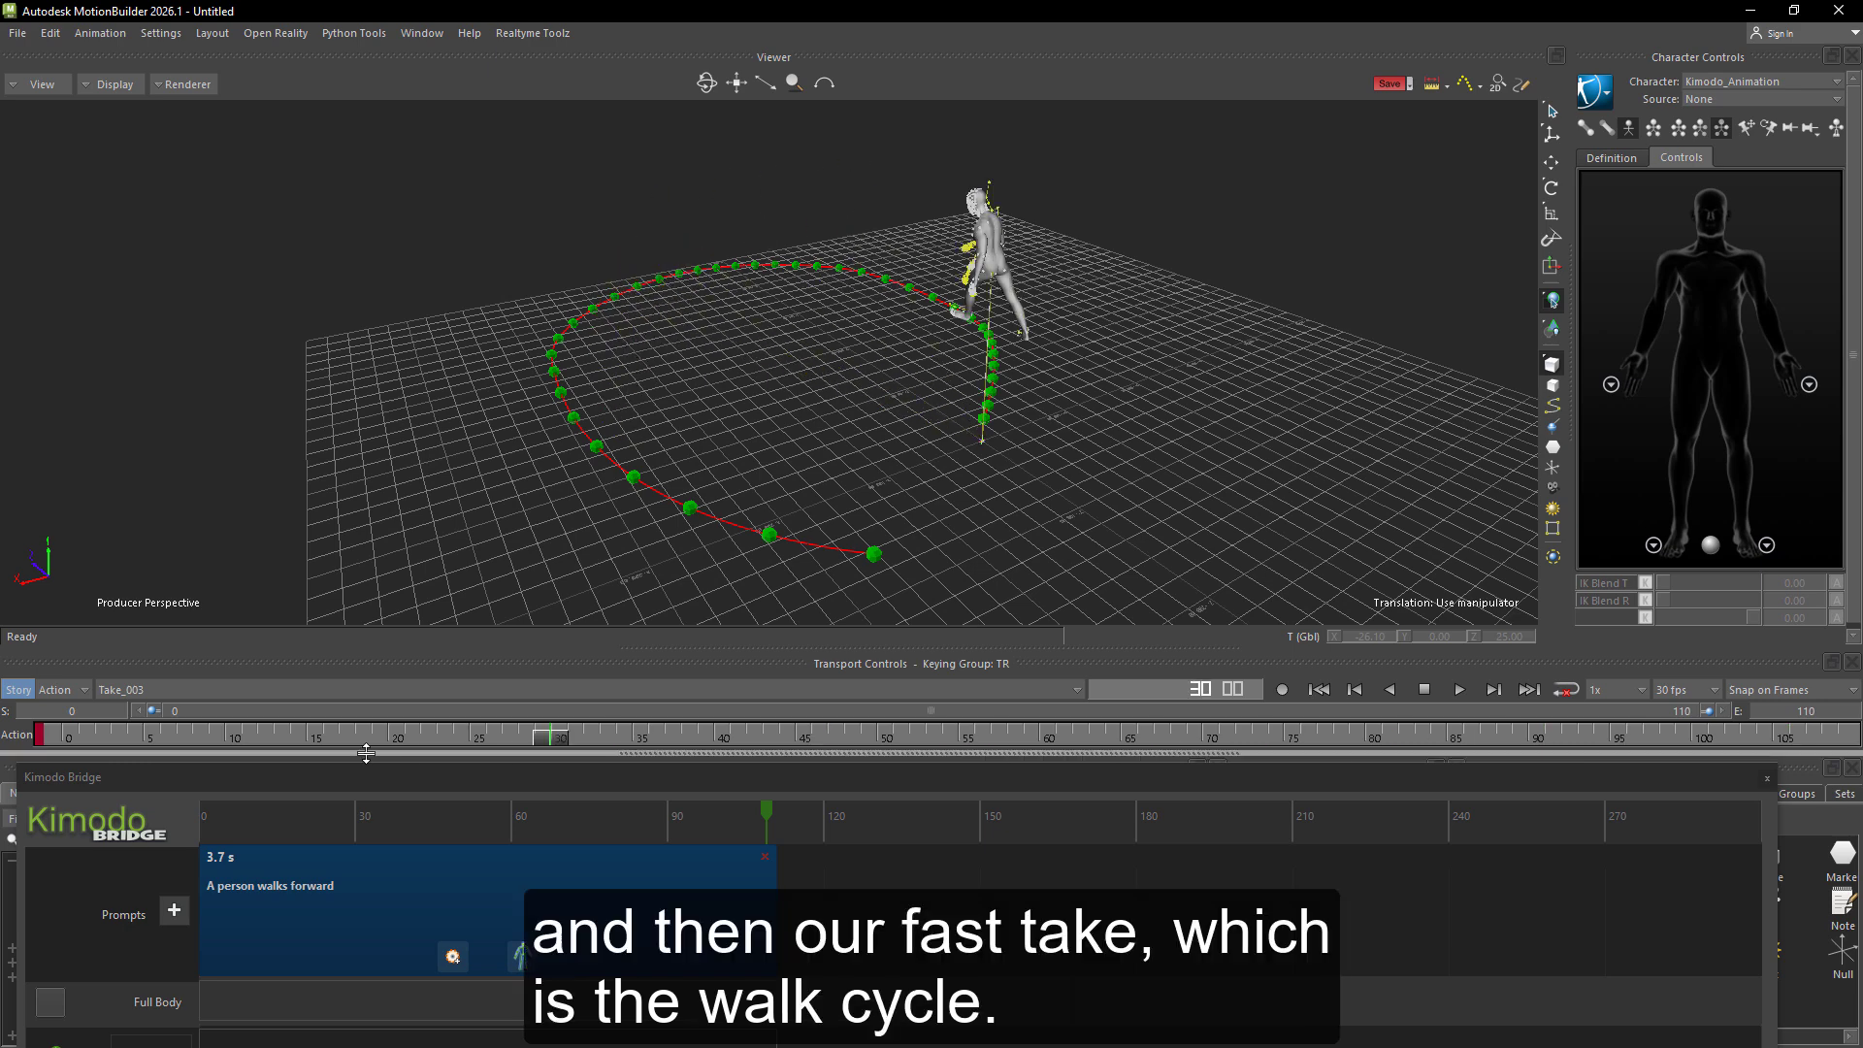
left_click(171, 690)
left_click(129, 734)
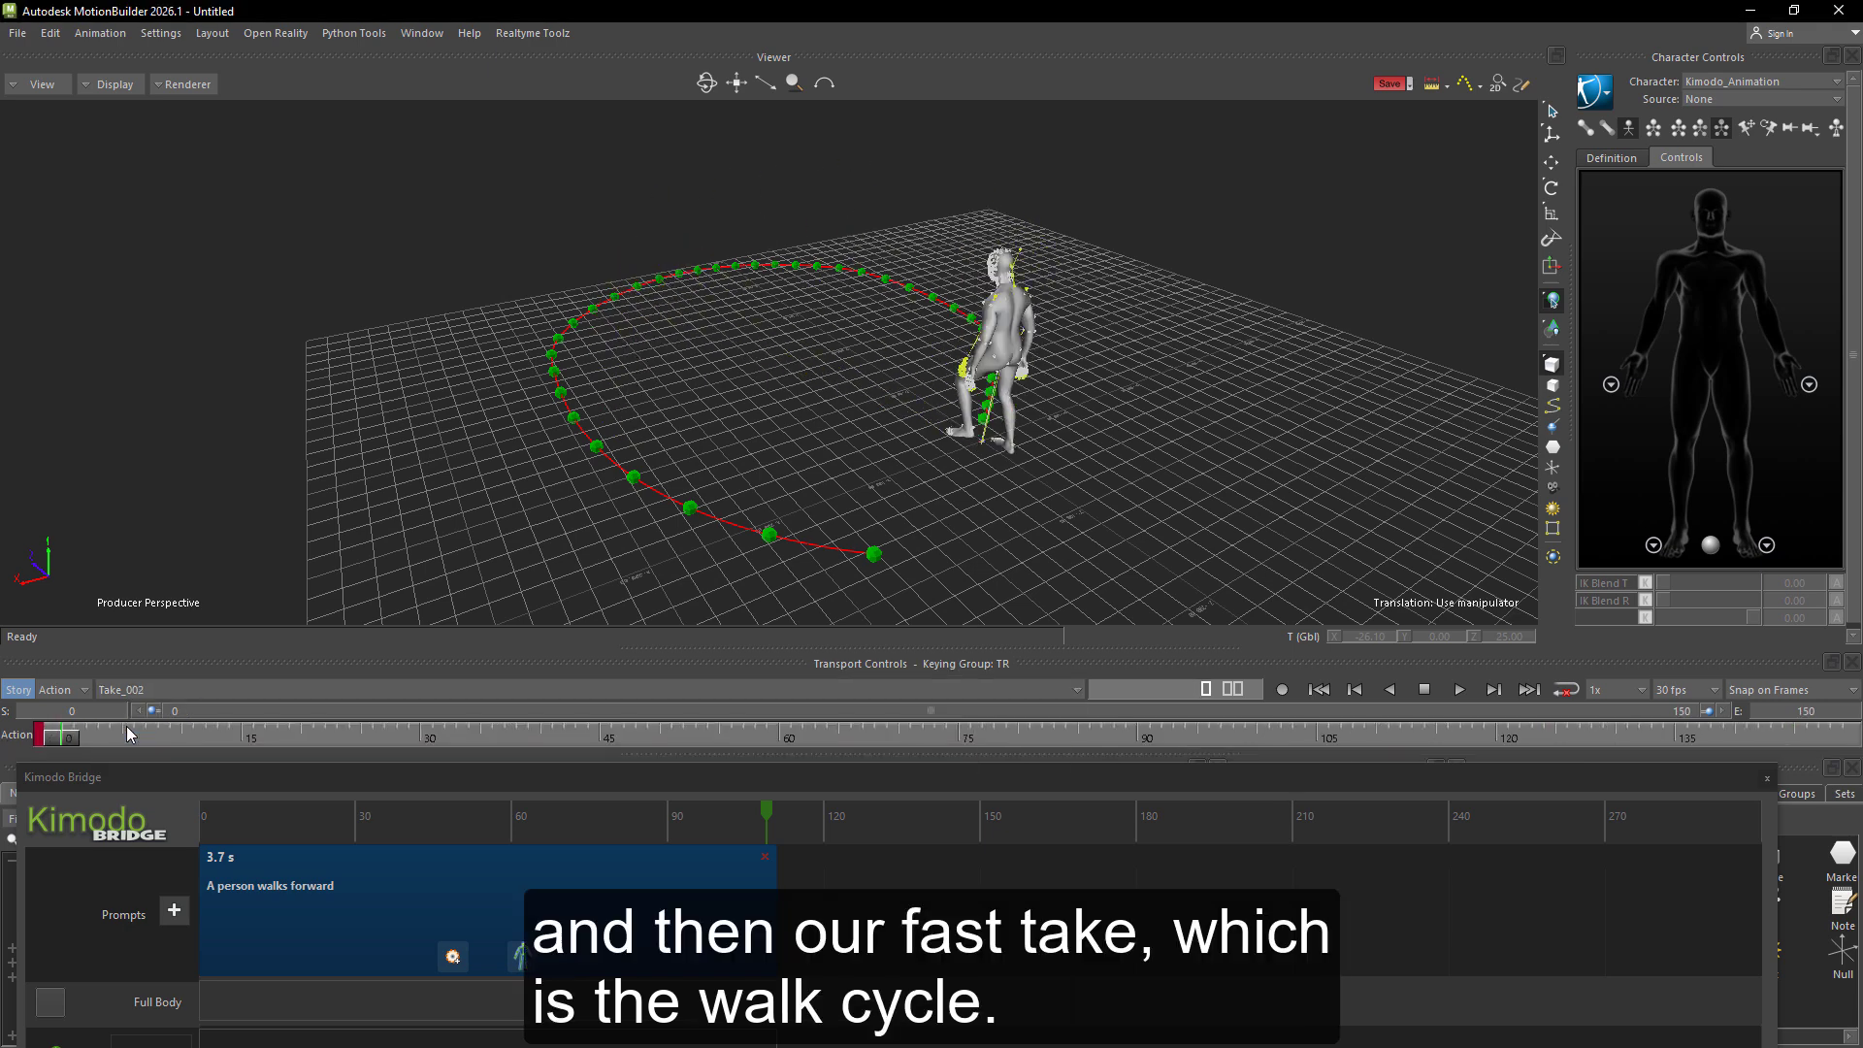
mouse_move(60, 746)
left_mouse_down()
mouse_move(1727, 743)
mouse_move(728, 737)
mouse_move(59, 709)
left_mouse_up()
Clear the walking clip's path and delete the 3D Curve from the scene.
left_click_drag(461, 780, 503, 572)
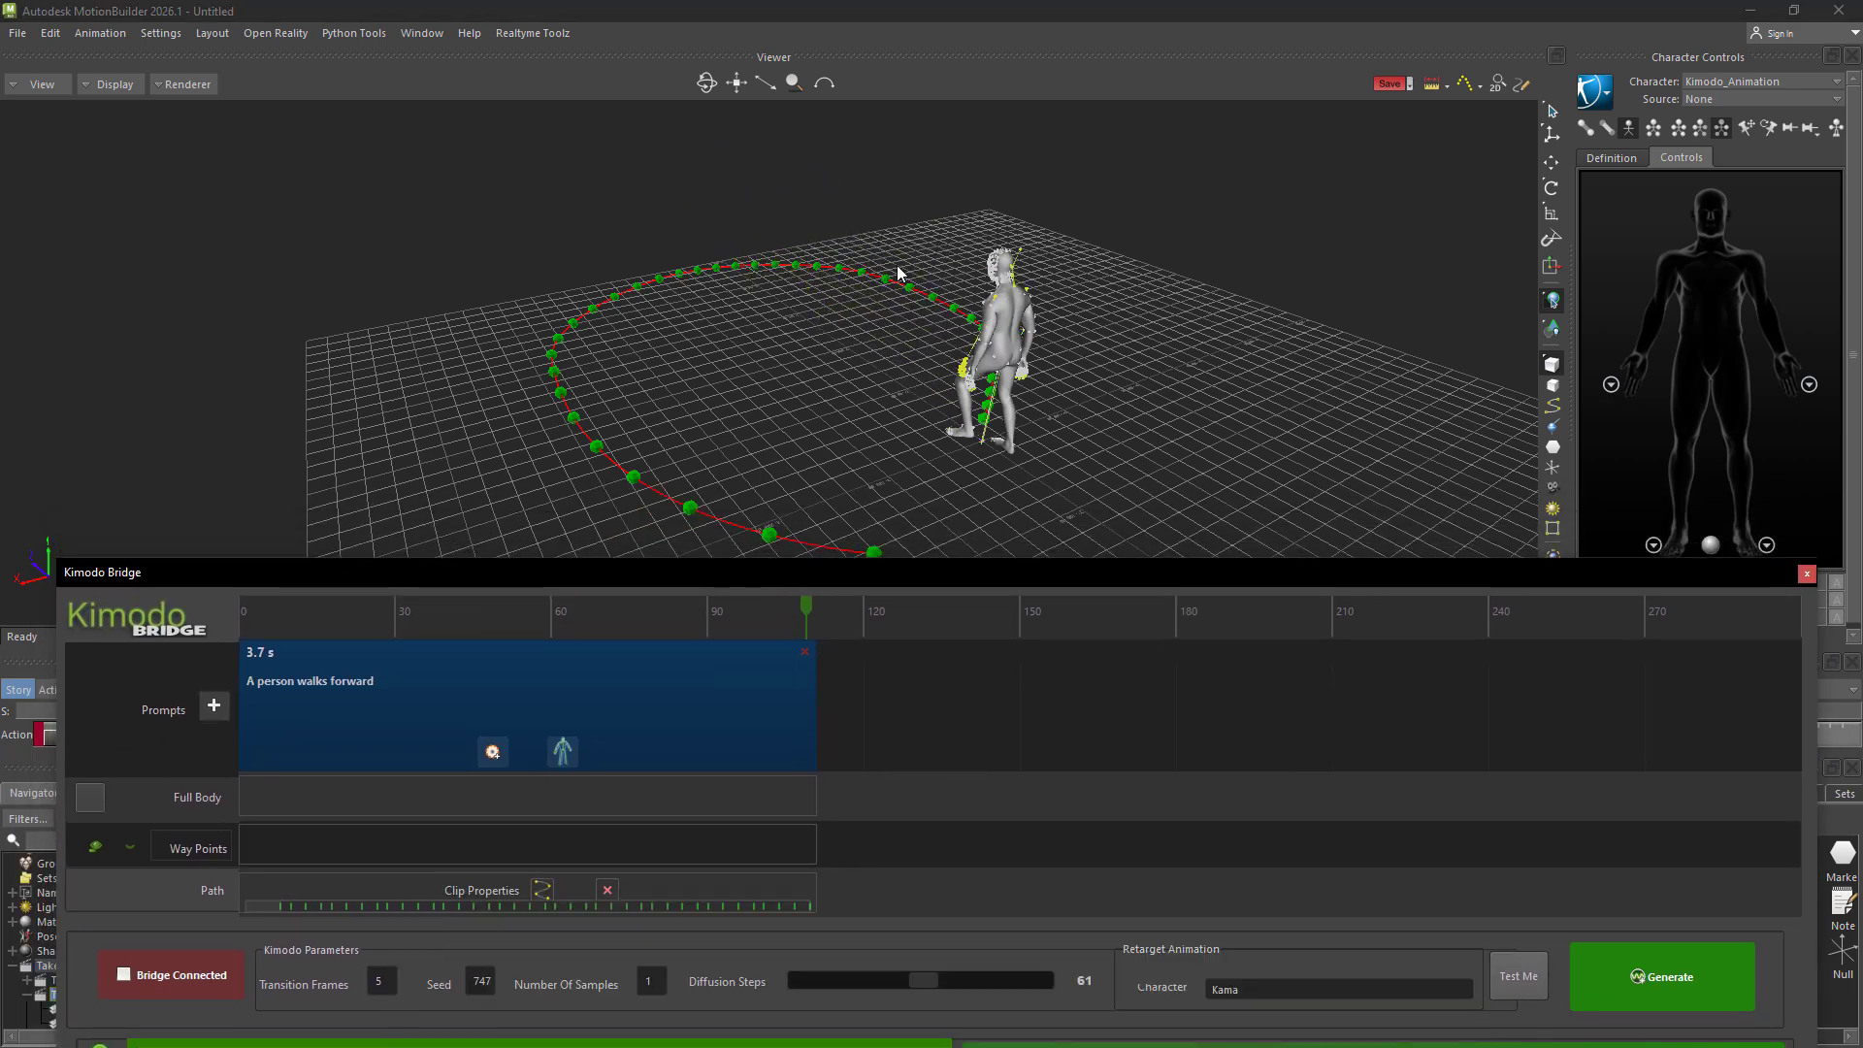
left_click_drag(813, 349, 829, 375, "alt")
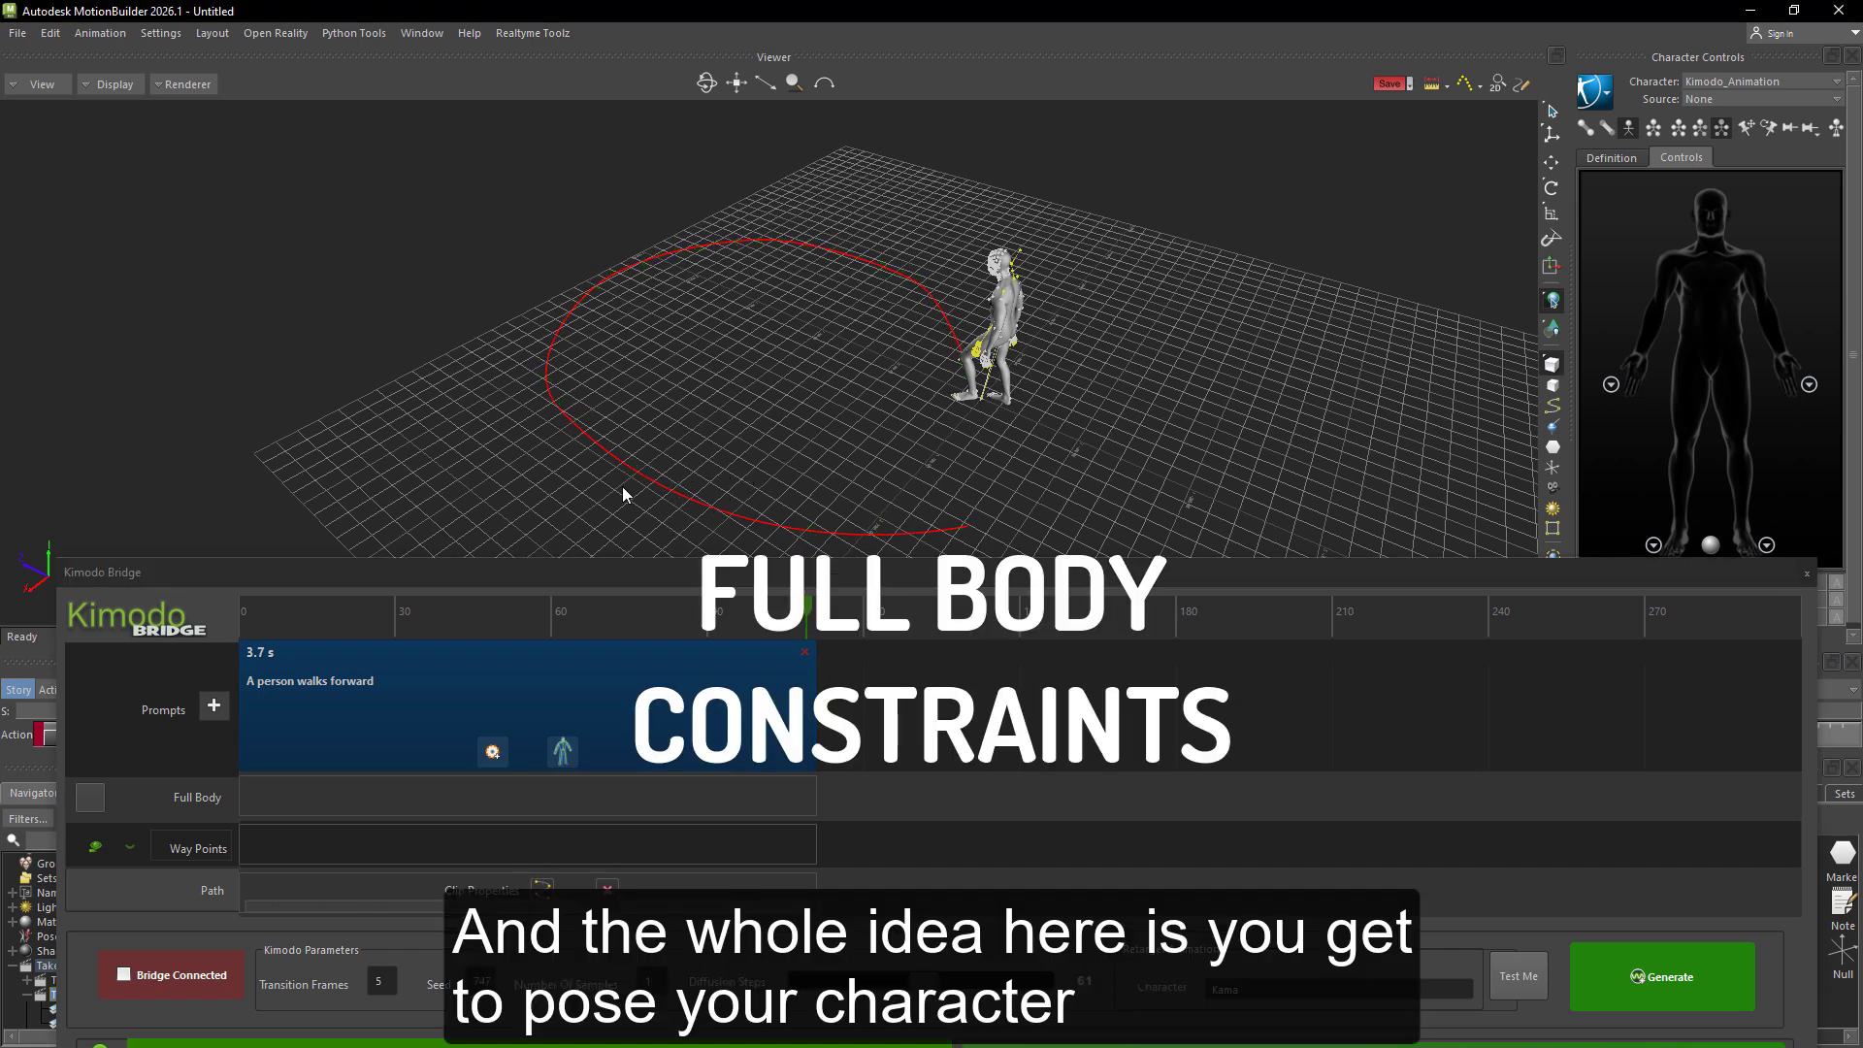
left_click(631, 462)
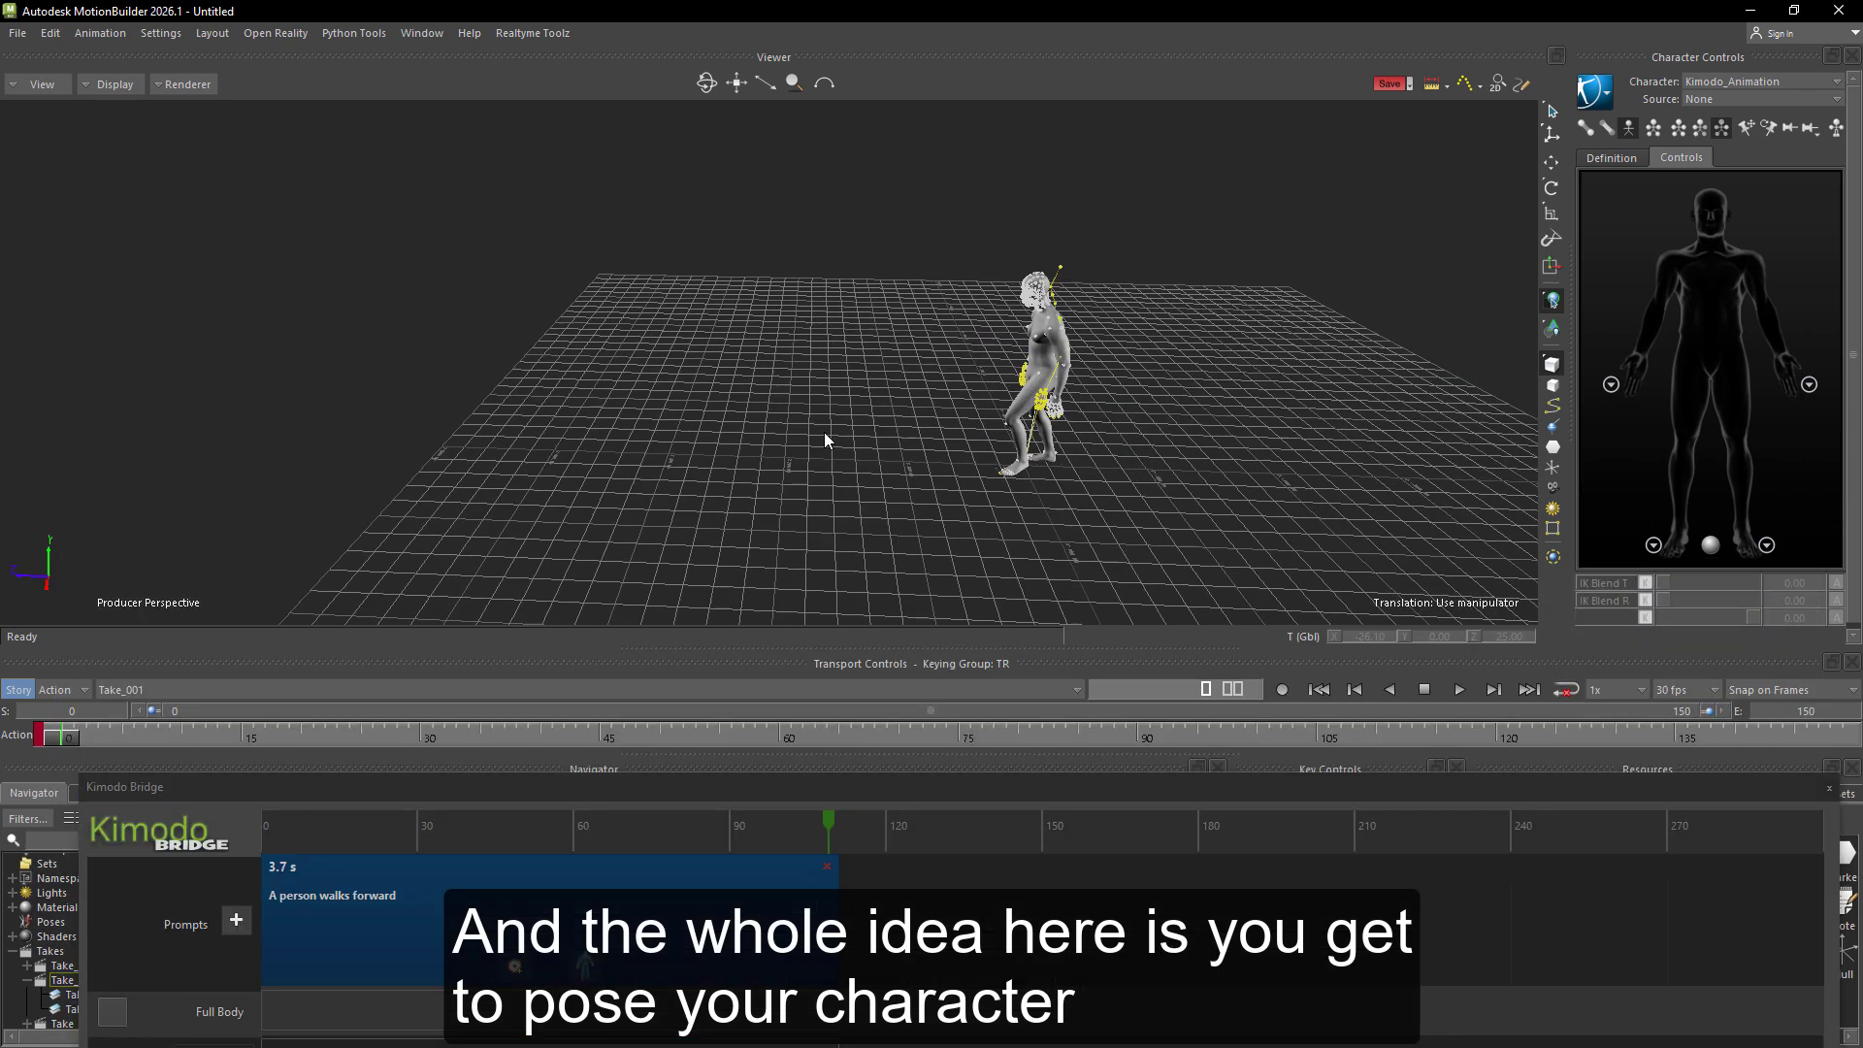
left_click_drag(824, 433, 1029, 433, "ctrl+shift")
Add a full-body pose constraint to the walking clip at frame 18.
left_click(360, 832)
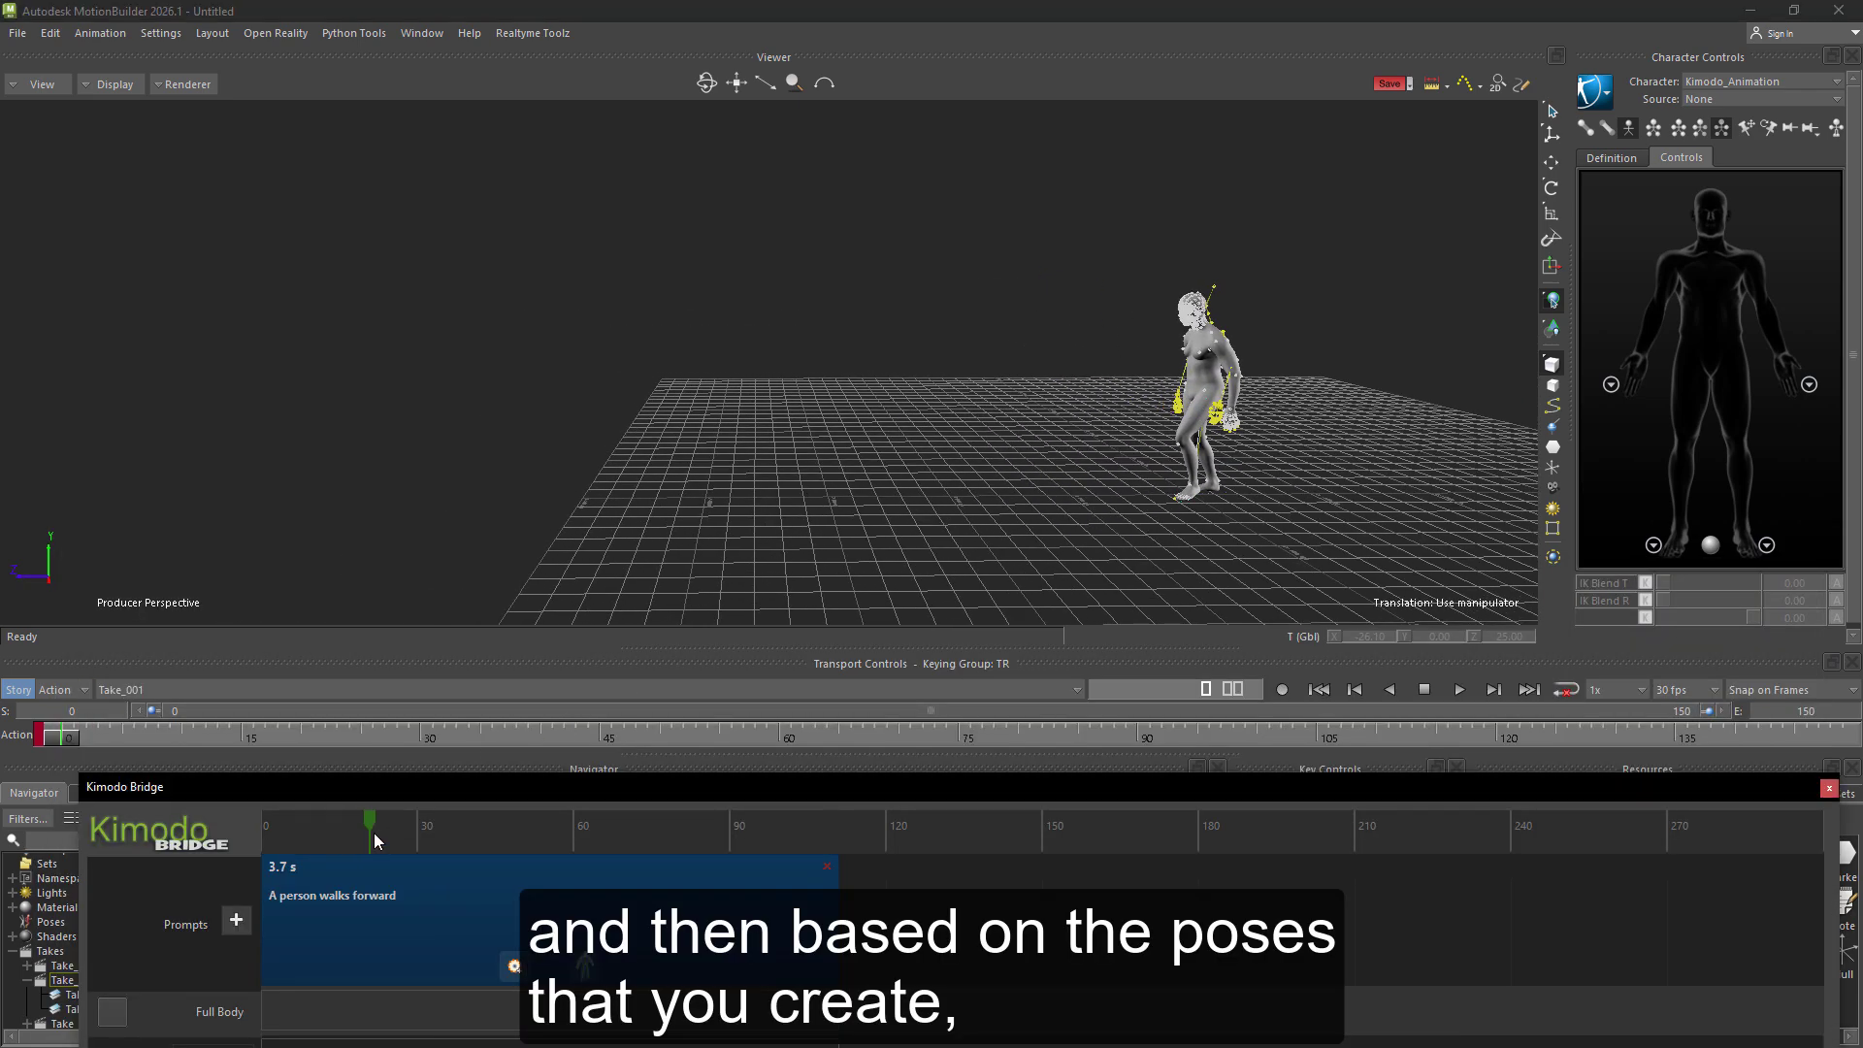
left_click(369, 836)
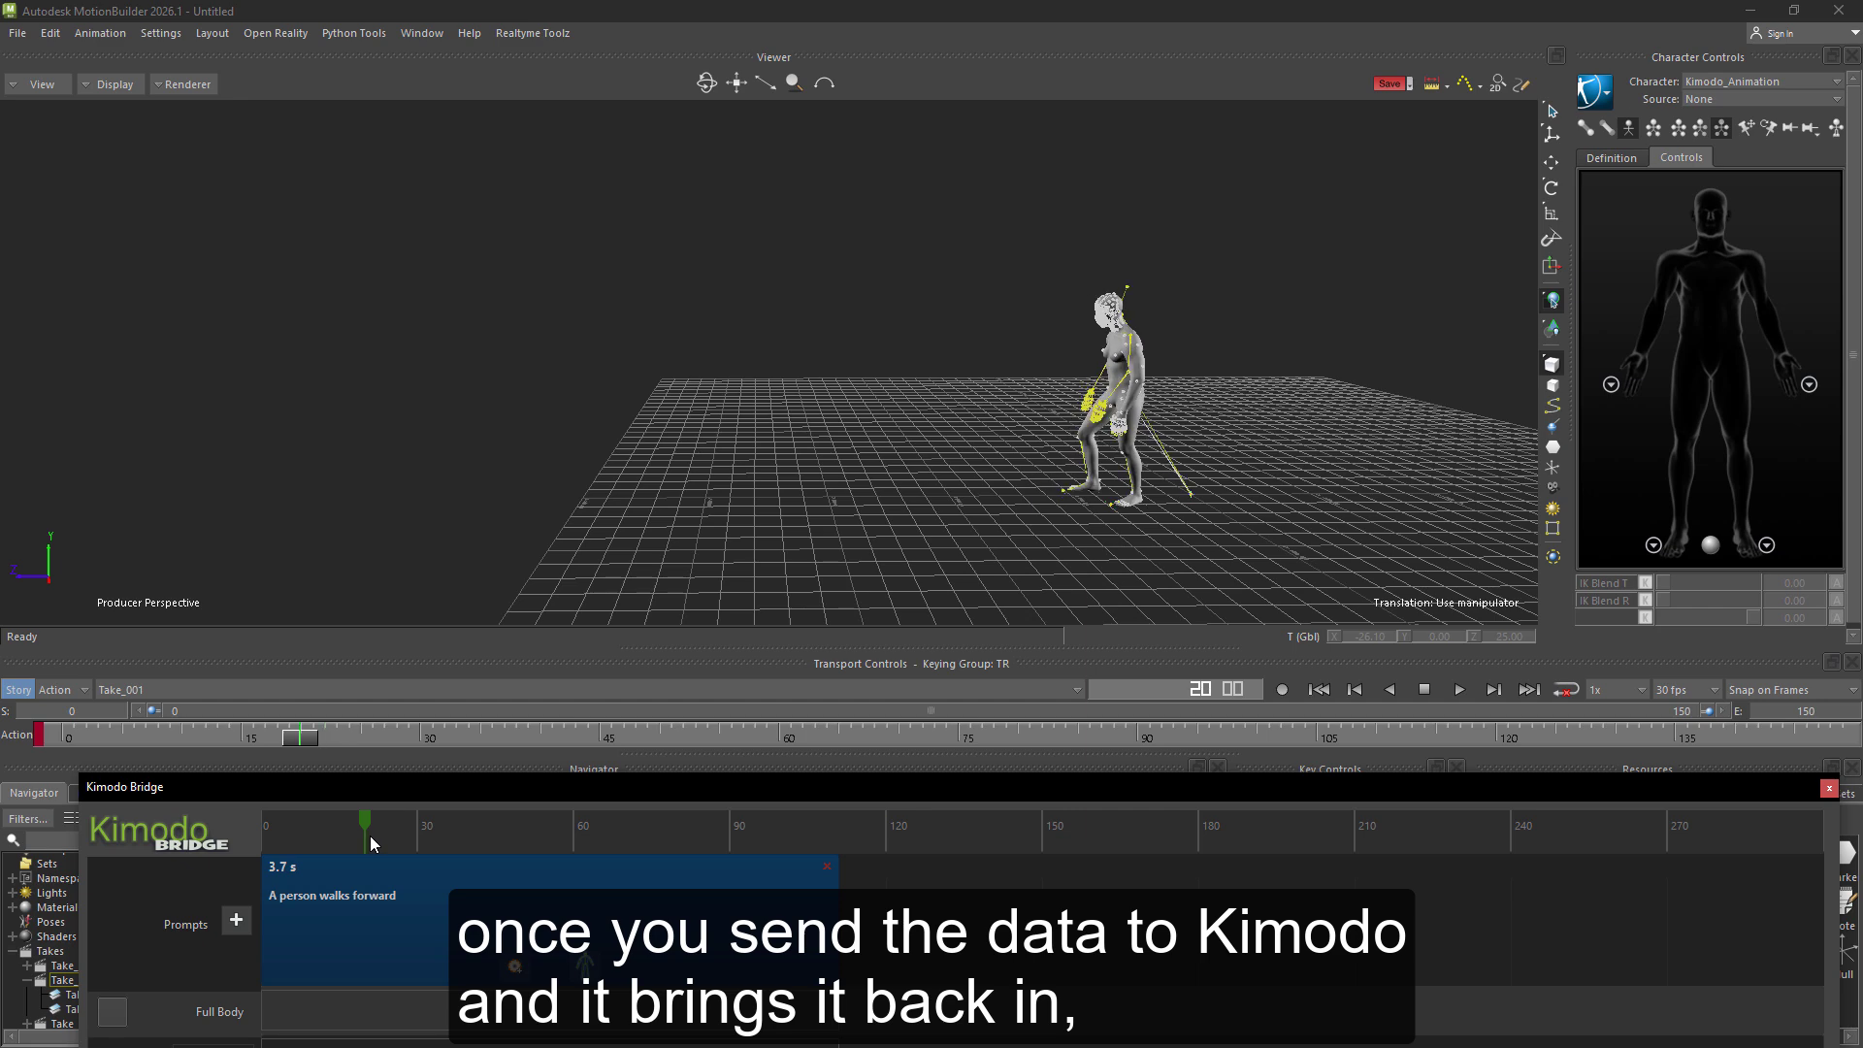
left_click(358, 842)
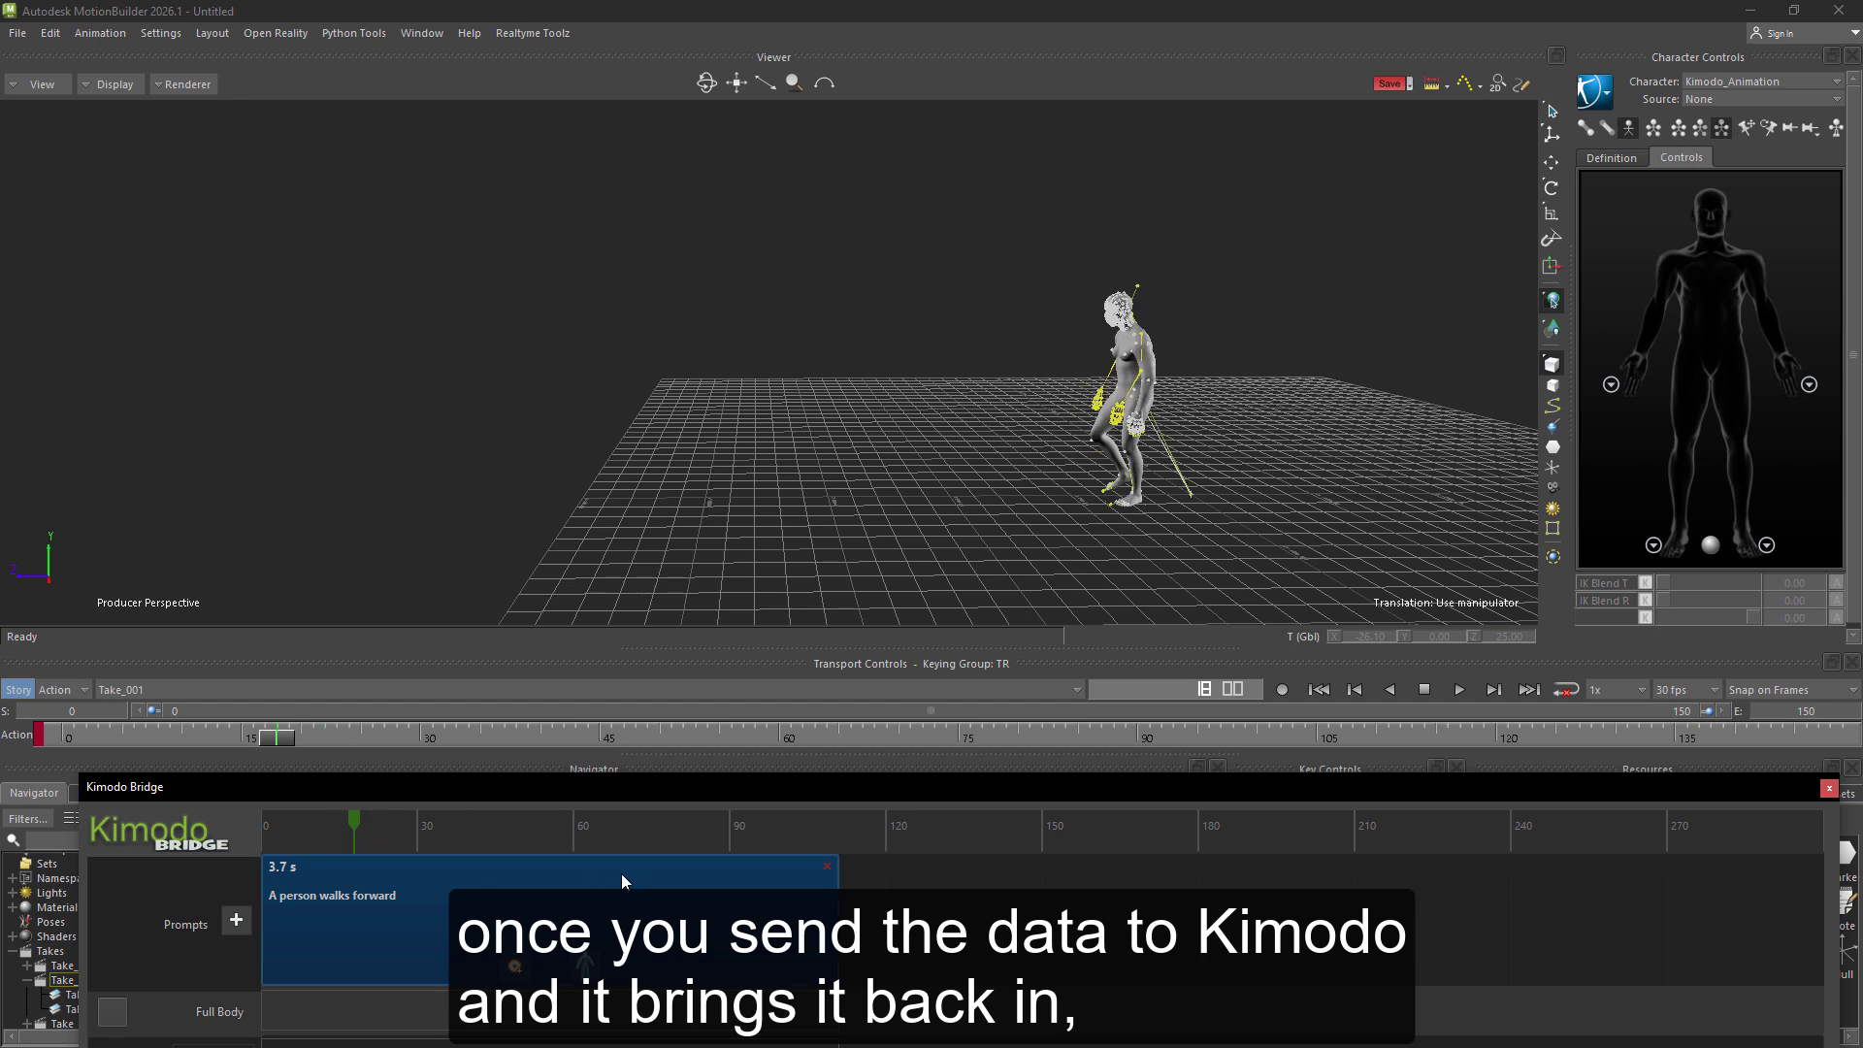
left_click(587, 968)
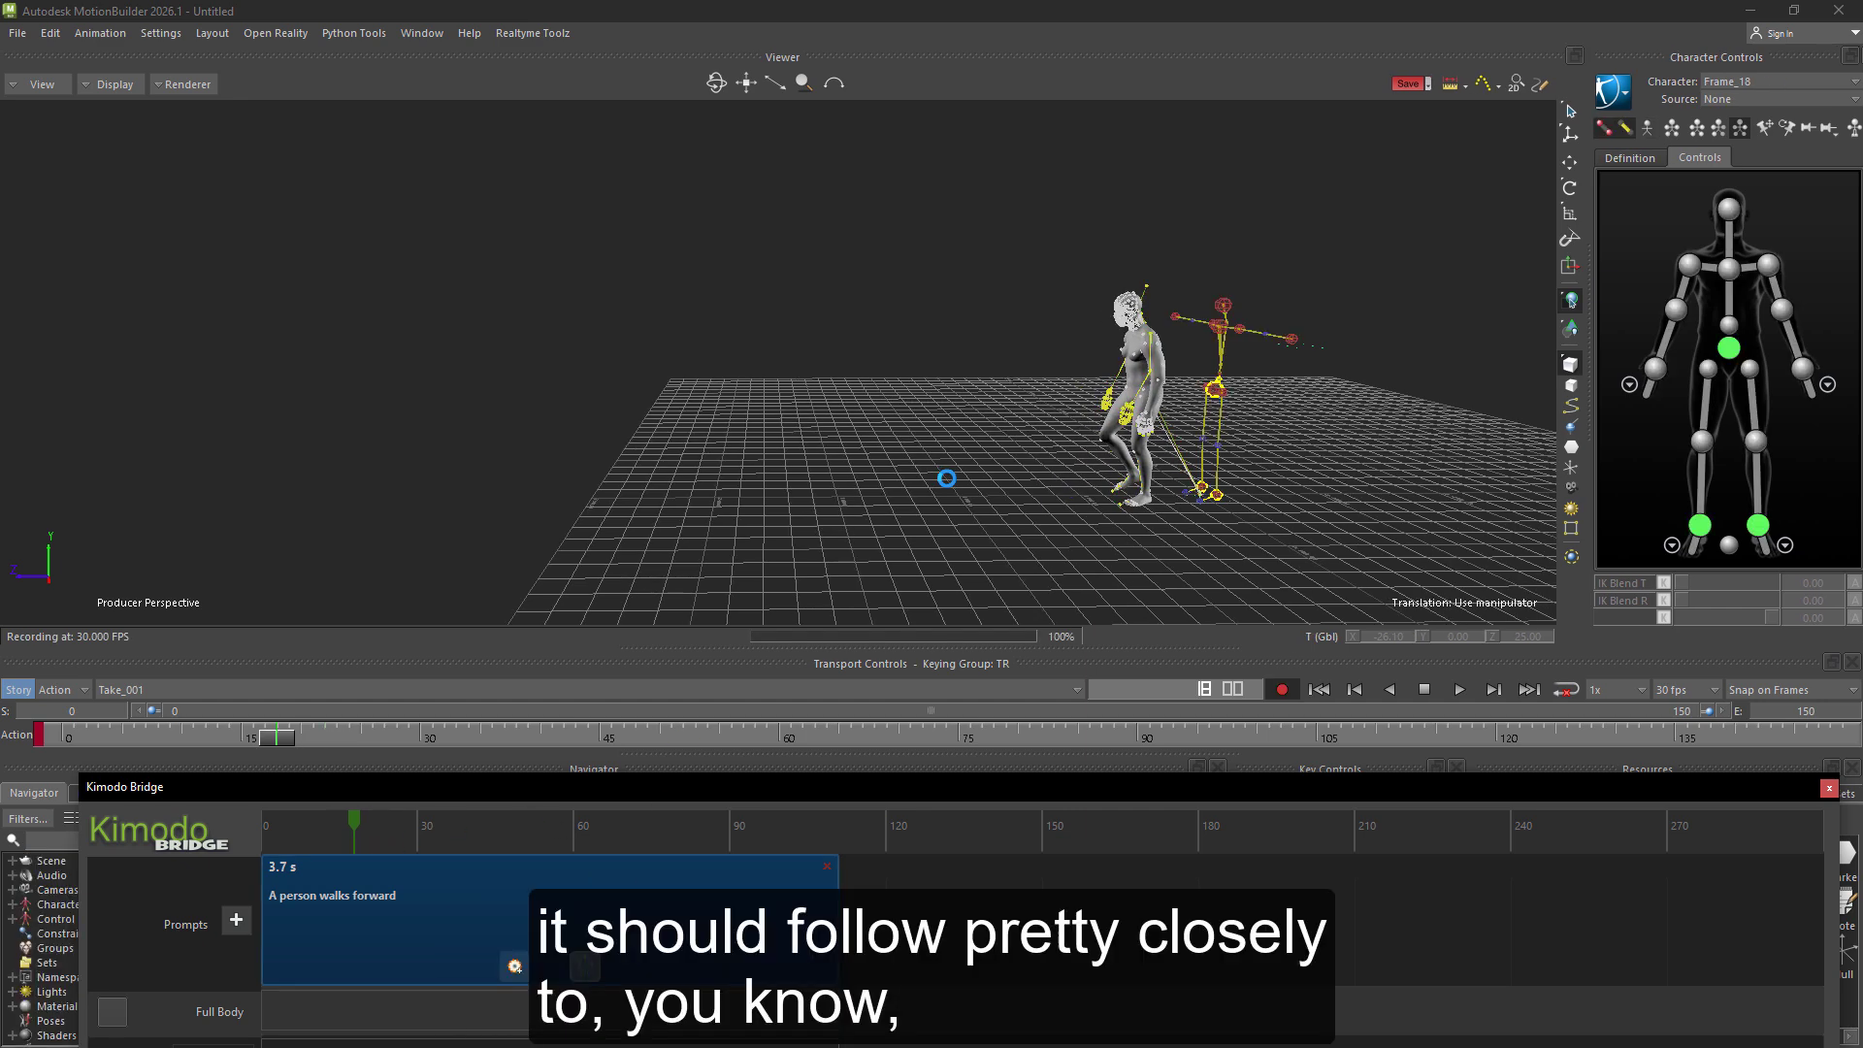
Add a full-body pose constraint to the walking clip at frame 42.
mouse_move(534, 782)
left_mouse_down()
mouse_move(533, 634)
mouse_move(534, 782)
left_mouse_up()
left_click_drag(386, 735, 530, 783)
left_click(422, 834)
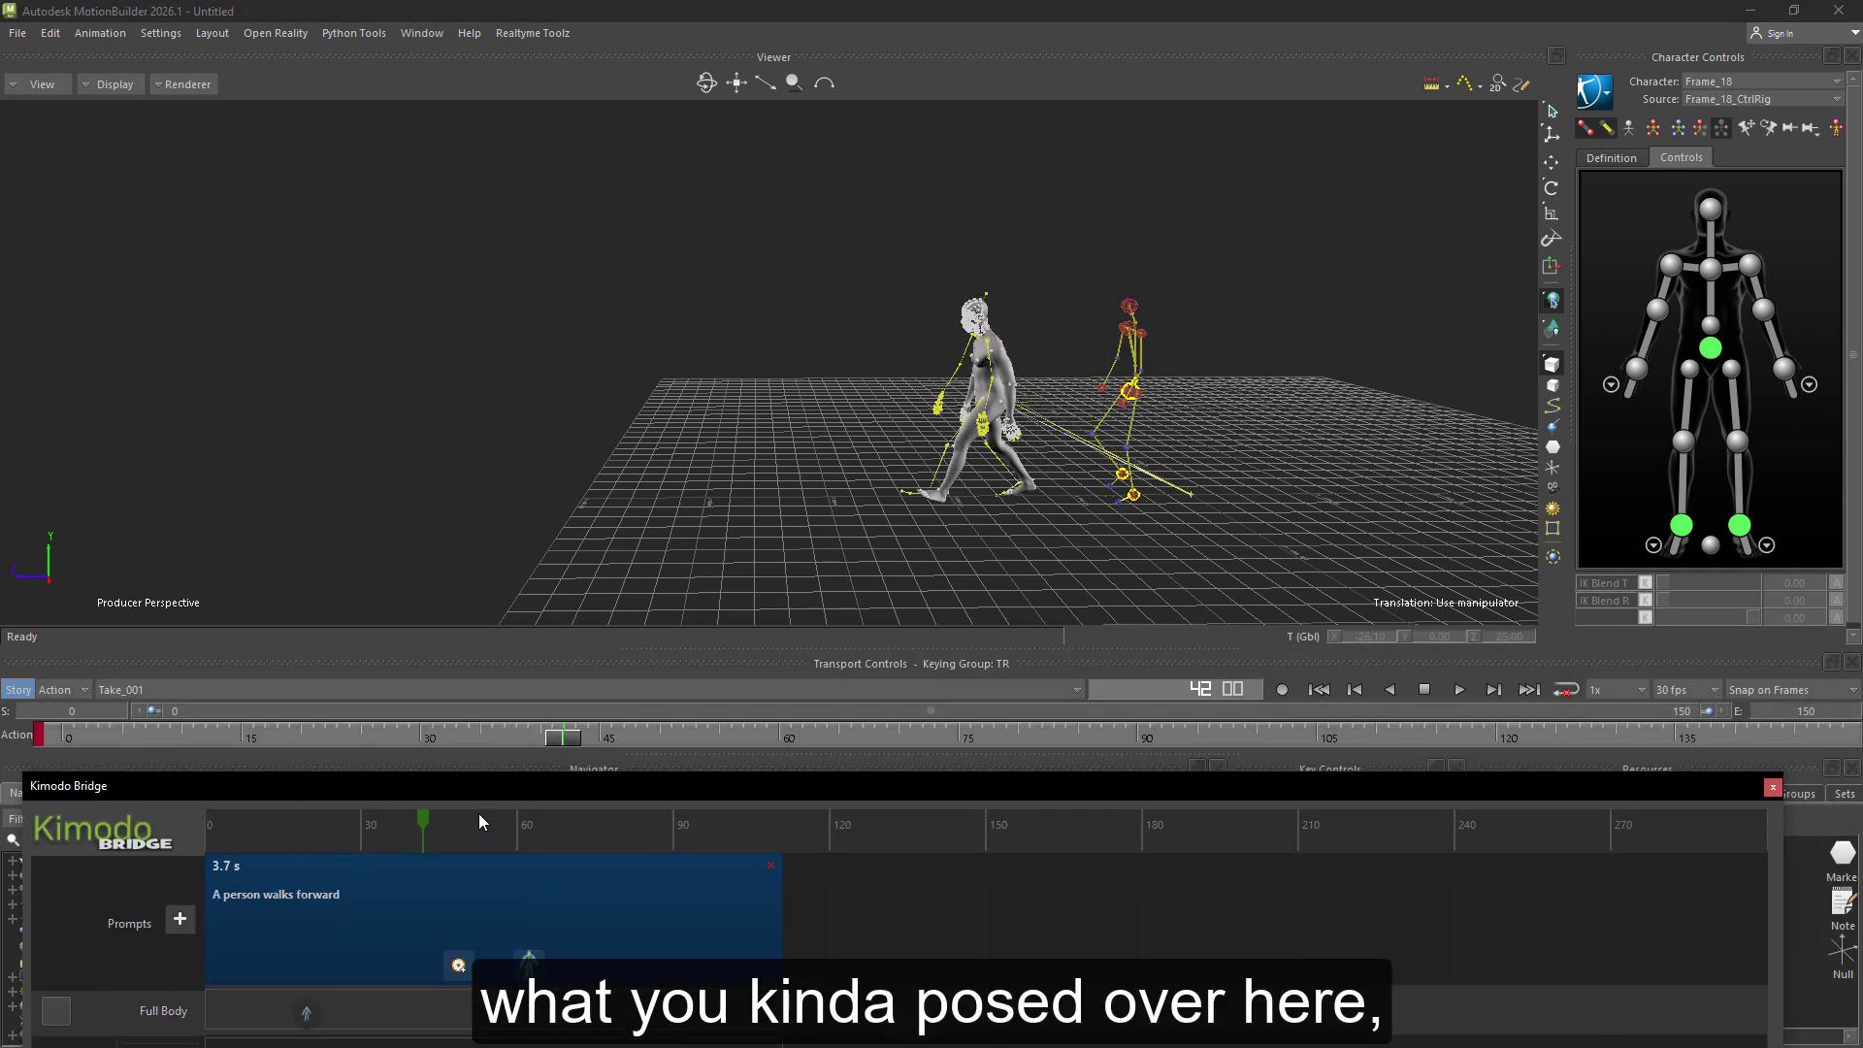
left_click(529, 961)
left_click_drag(727, 648, 748, 565)
left_click_drag(699, 792, 719, 695)
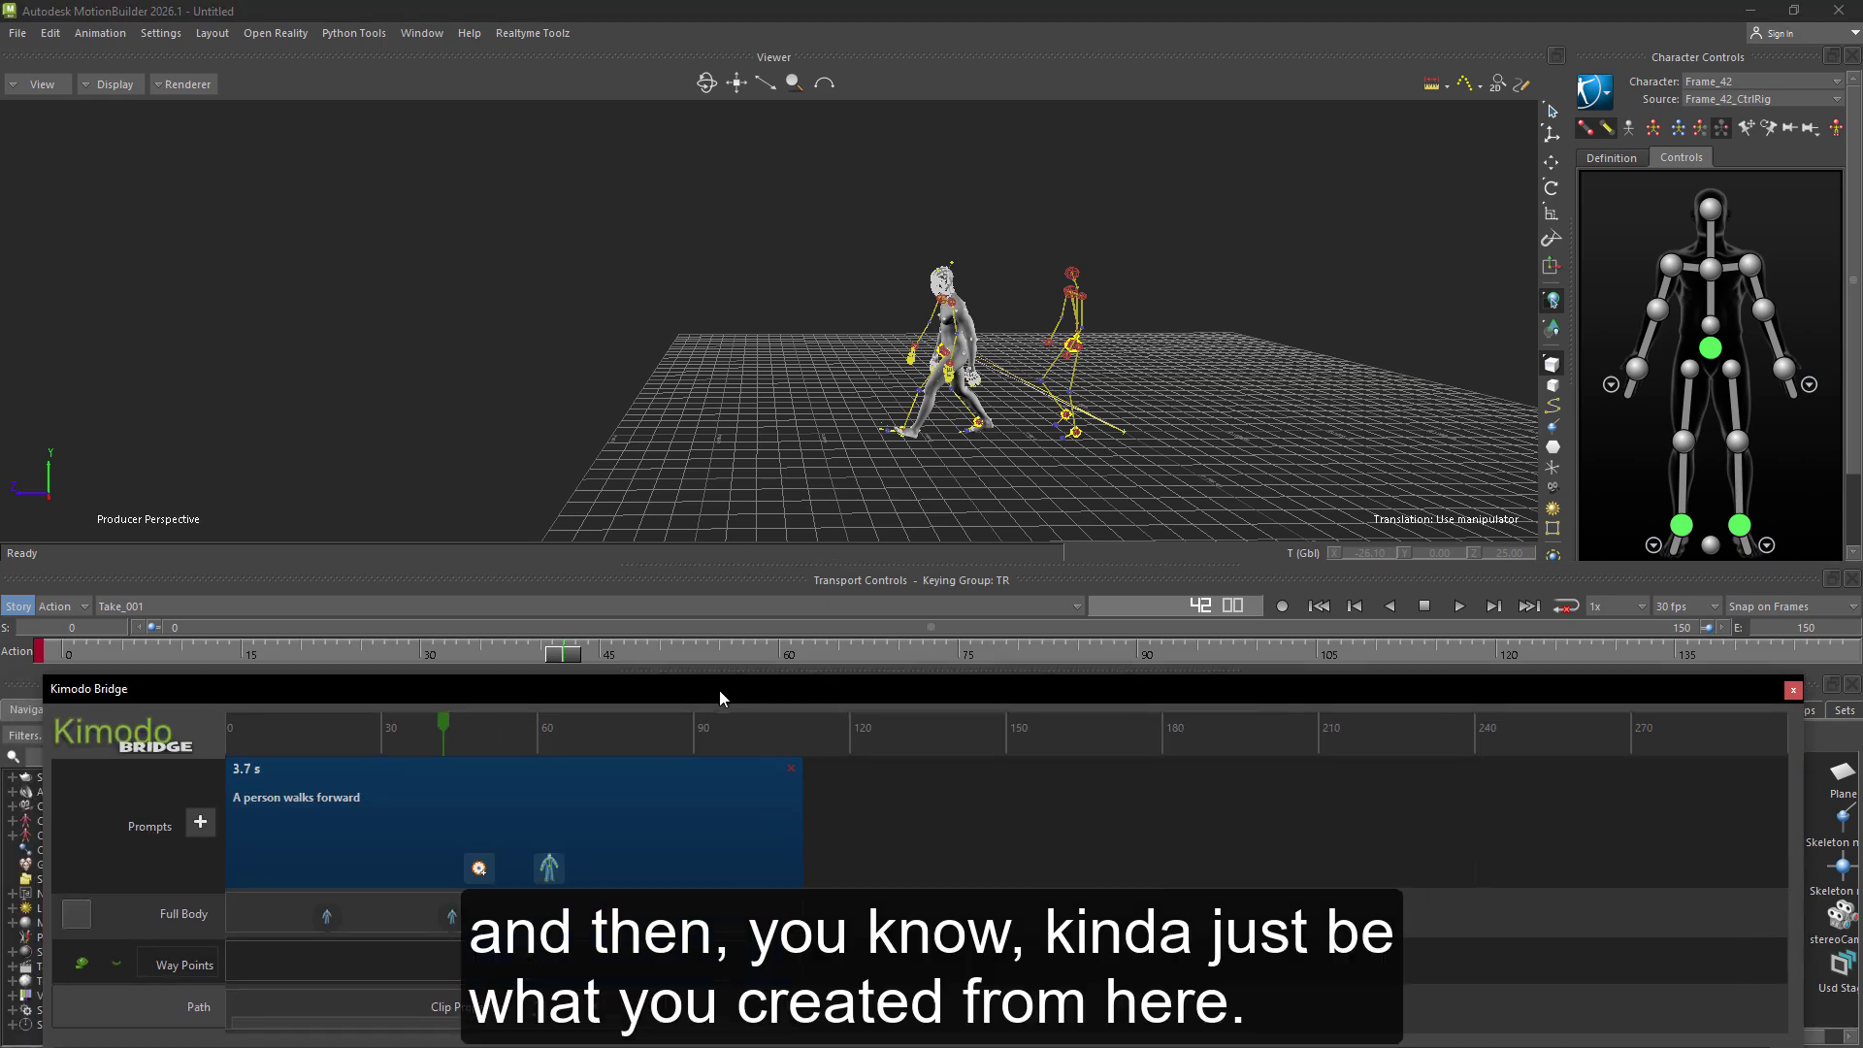
Add full-body poses at frames 72 and 100, and move and rotate the rigs' effectors to form varied poses.
left_click(596, 735)
left_click_drag(737, 369, 935, 416, "ctrl+shift")
left_click(961, 350)
key("r")
key("t")
left_click(740, 345)
key("r")
left_click(998, 408)
left_click(740, 437)
key("t")
left_click(935, 416)
left_click(846, 172)
key("r")
left_click_drag(722, 282, 732, 333, "ctrl+shift")
Lower the hips effector of the frame 100 control rig.
left_click(598, 726)
left_click(732, 332)
key("t")
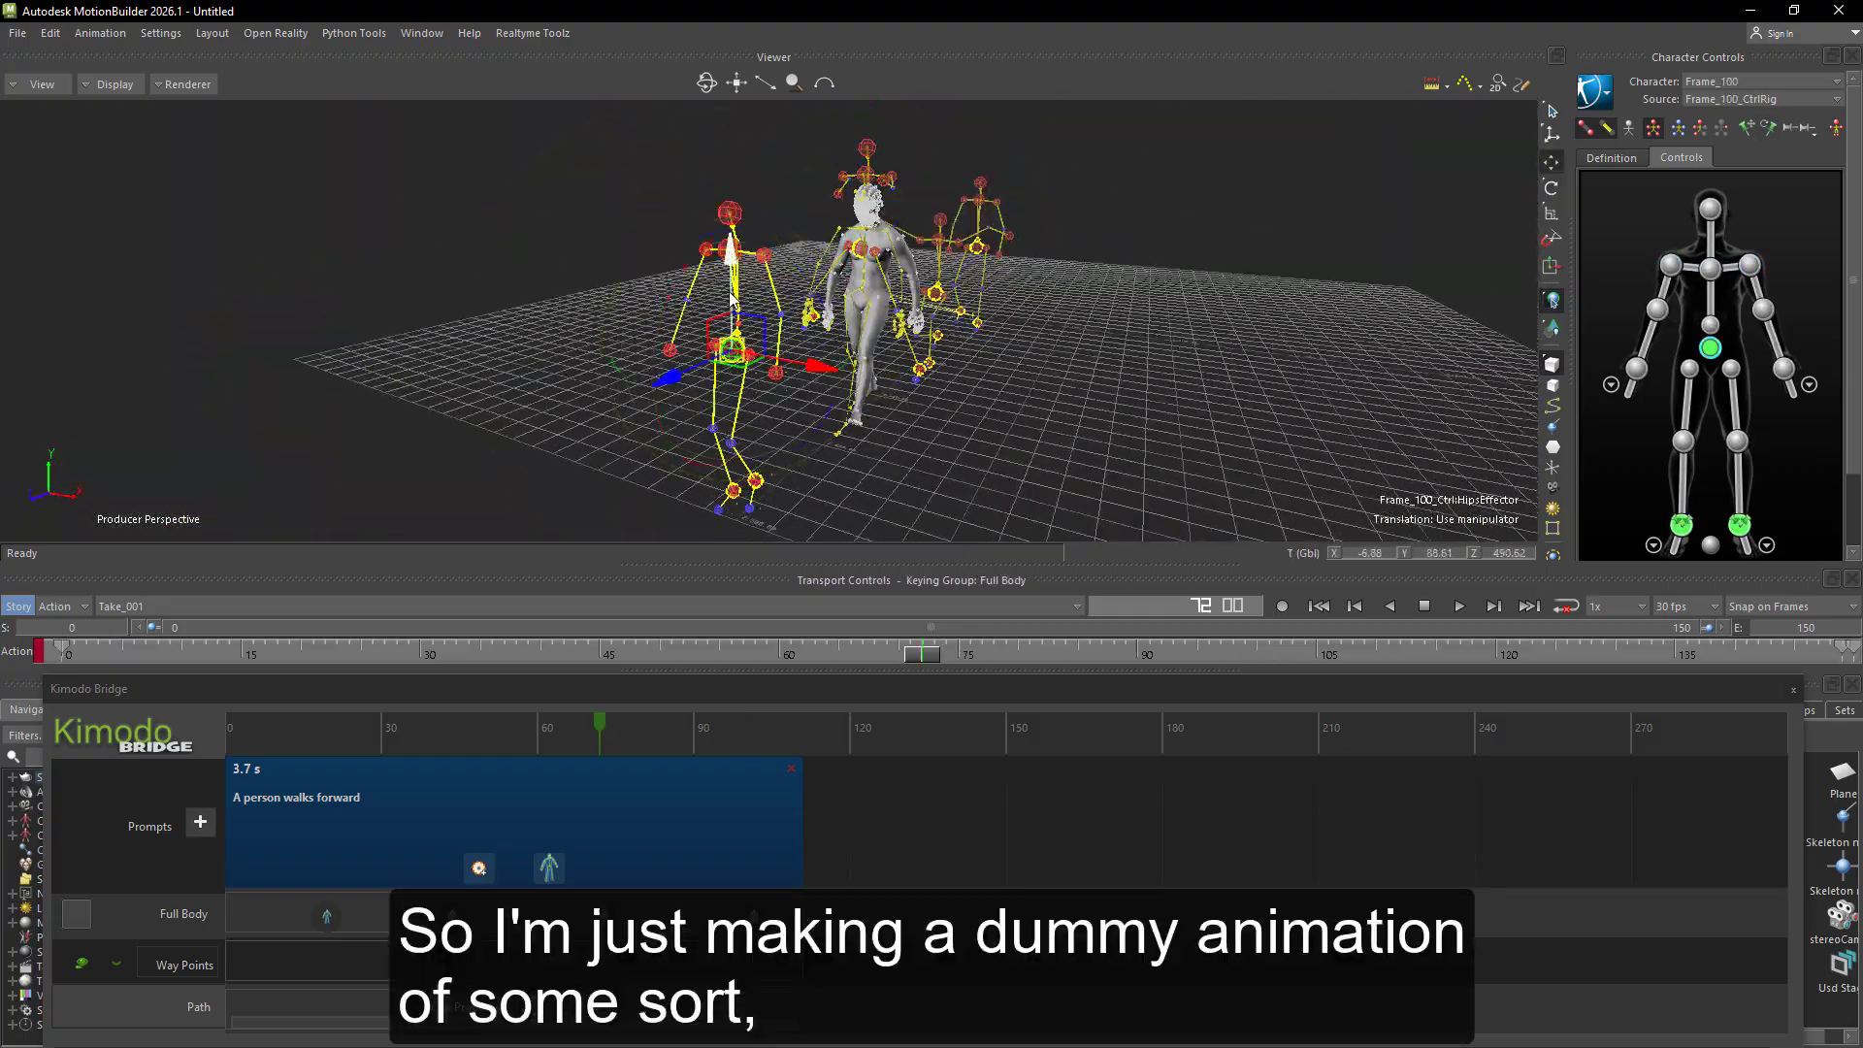
left_click_drag(733, 248, 734, 281)
Scrub through the animation generated from the full-body poses and compare the character with each posed rig.
left_click_drag(733, 281, 710, 361, "ctrl+shift")
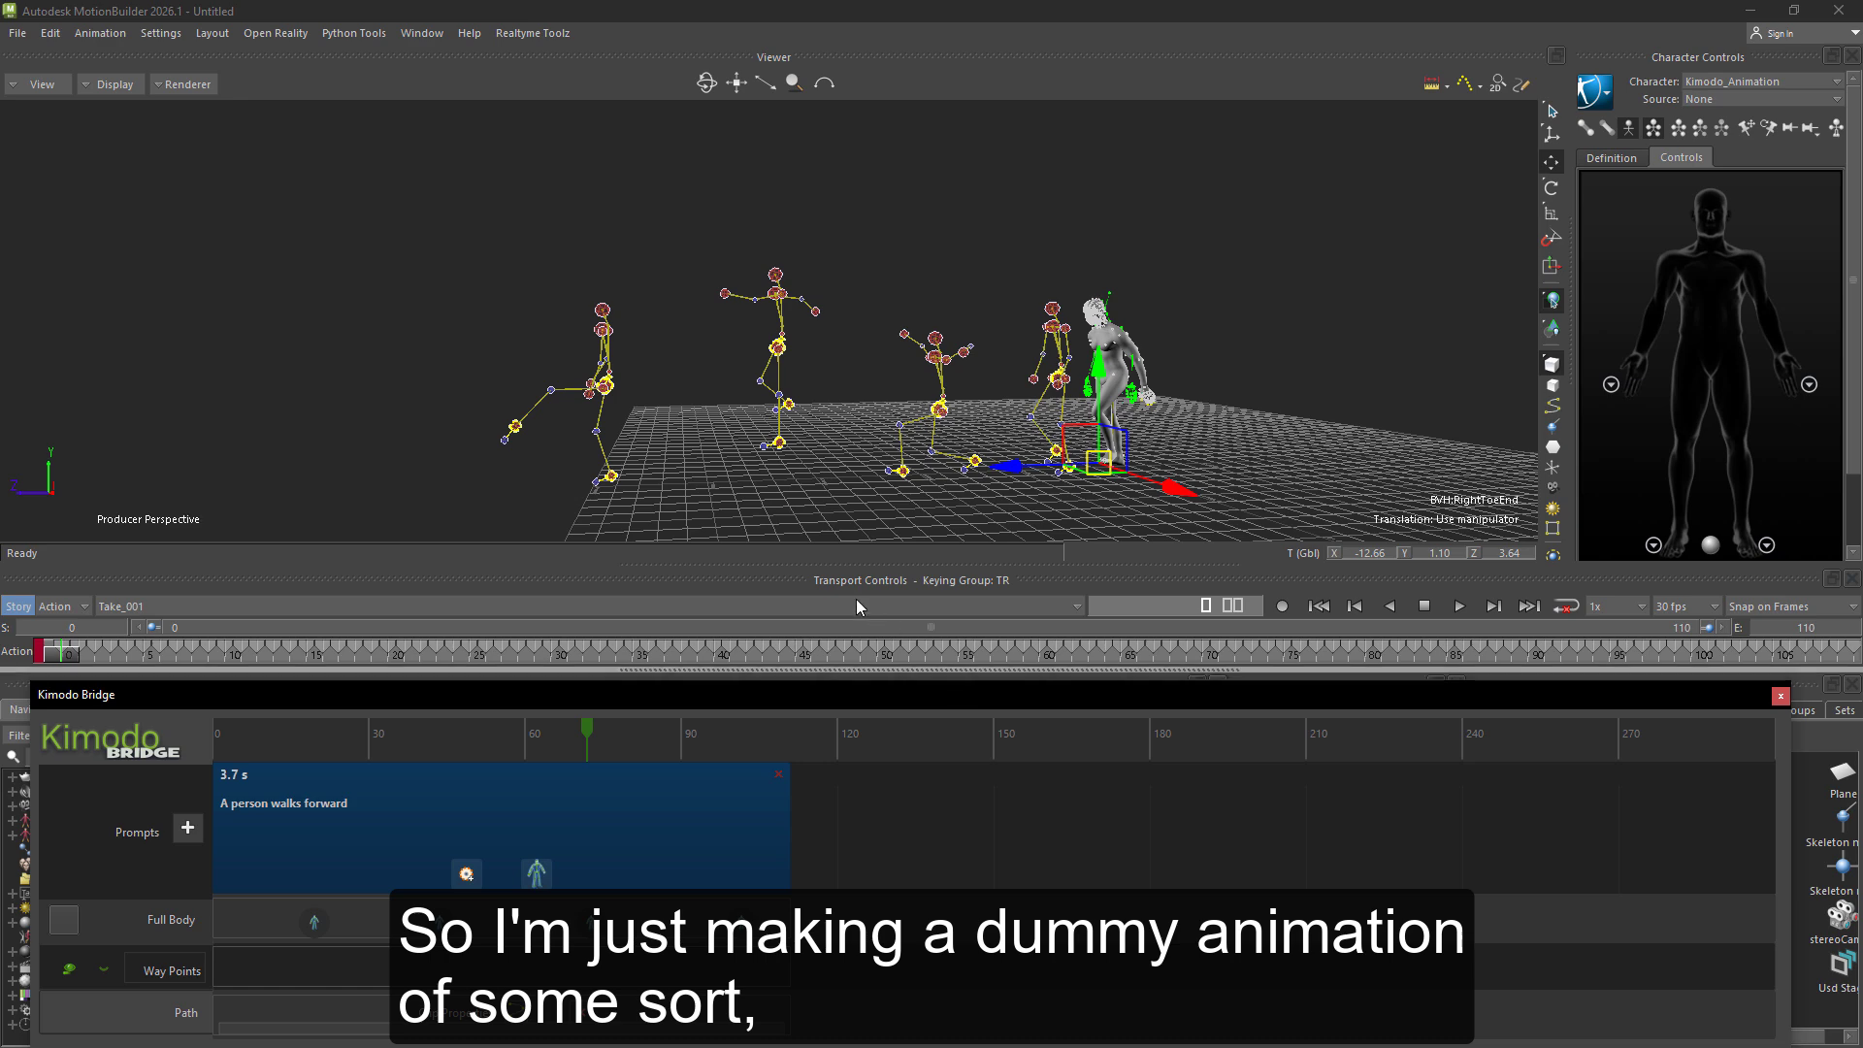
mouse_move(814, 514)
left_mouse_down("ctrl")
mouse_move(827, 524)
mouse_move(801, 512)
left_mouse_up("ctrl")
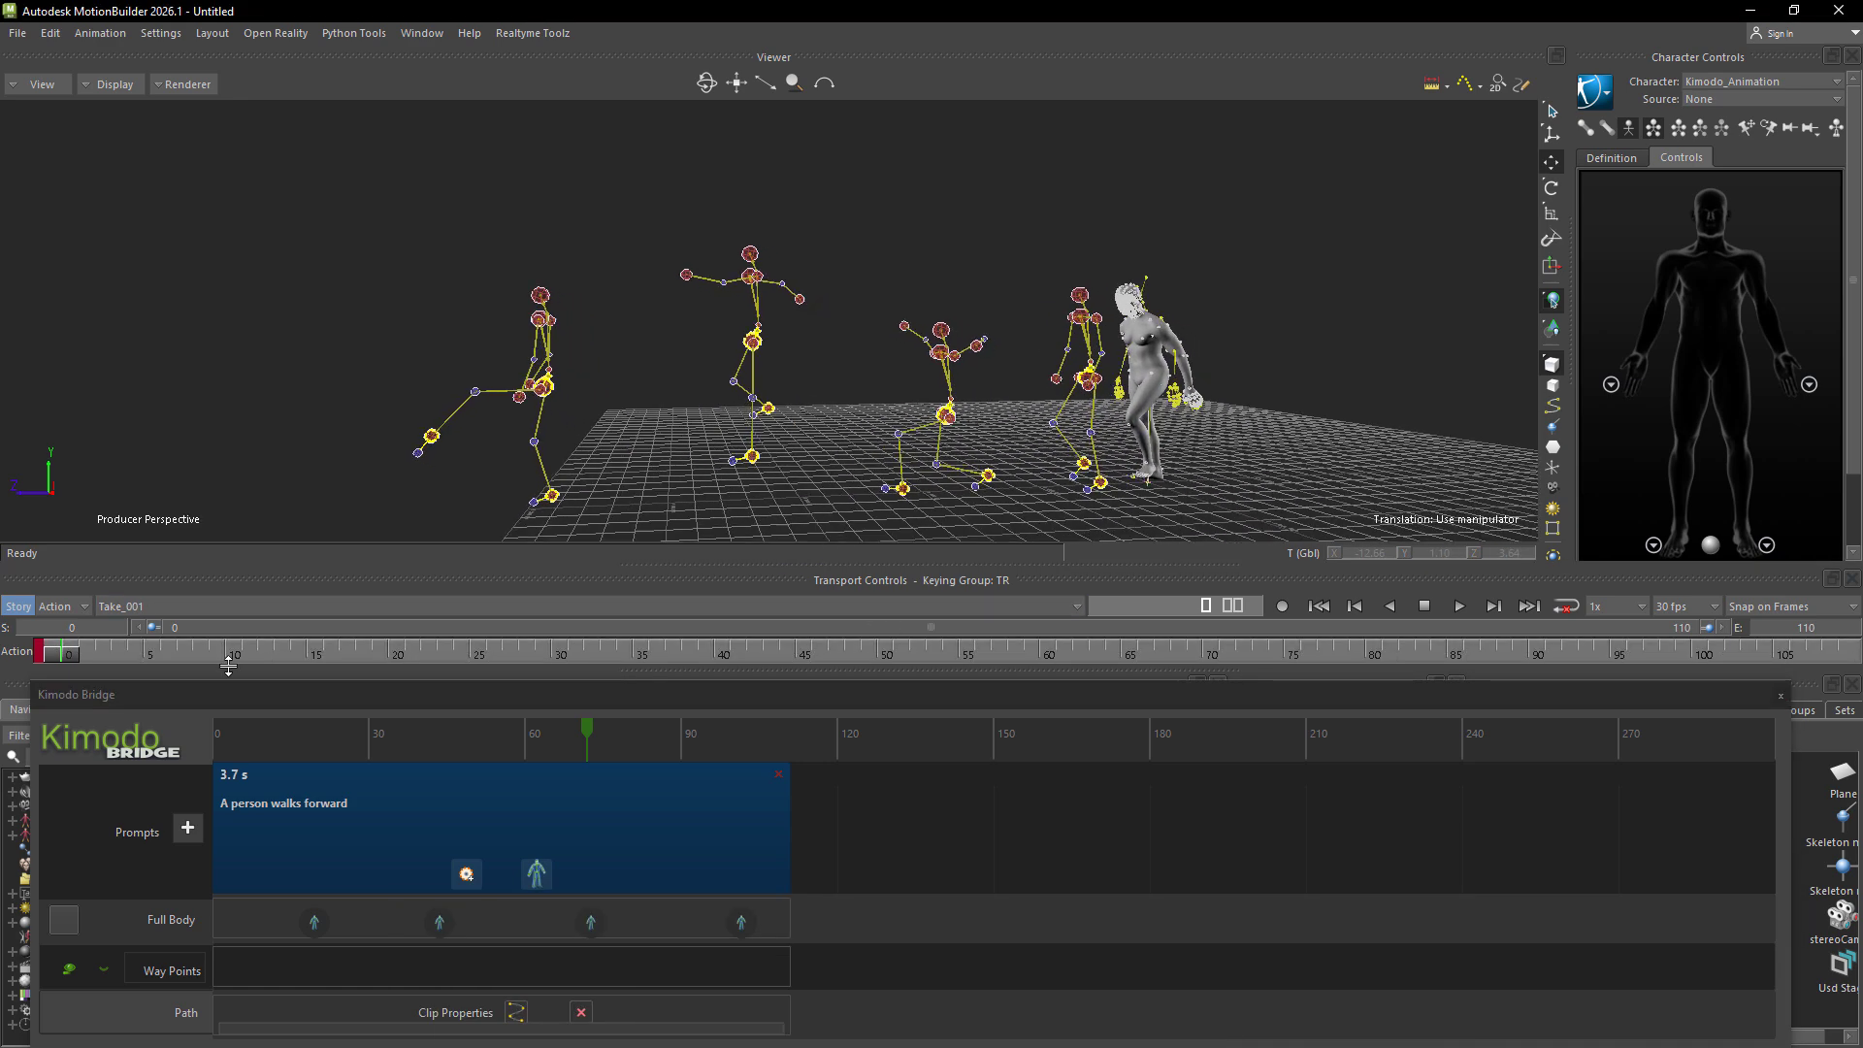
left_click_drag(71, 657, 1814, 668)
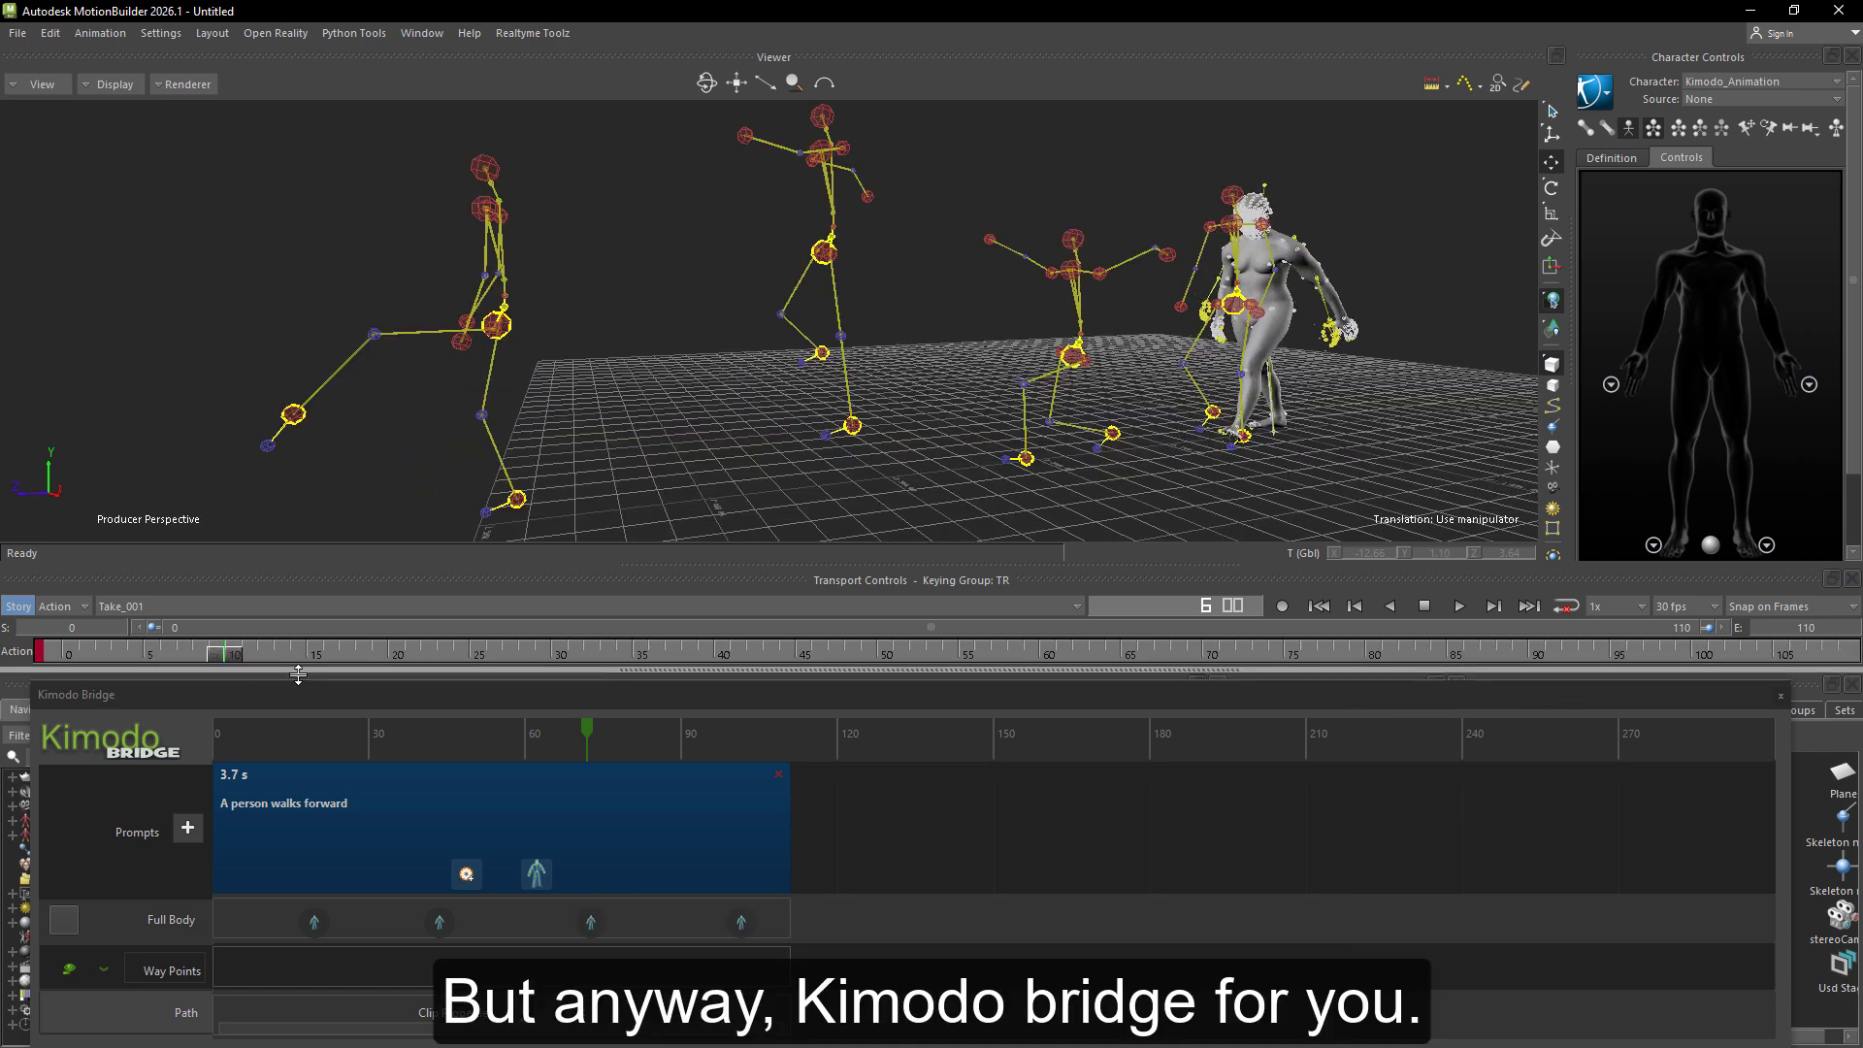